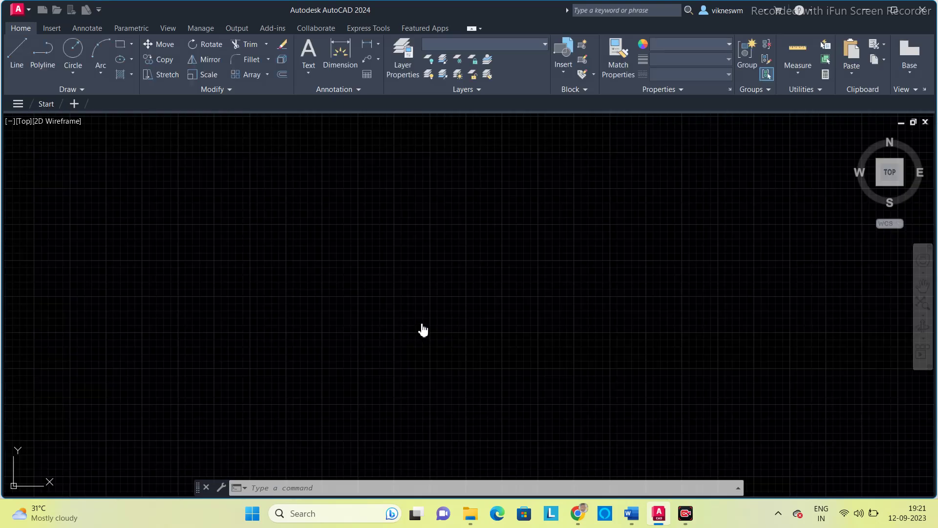
# Accept the default drawing units in the UNITS dialog.
pyautogui.write('units')
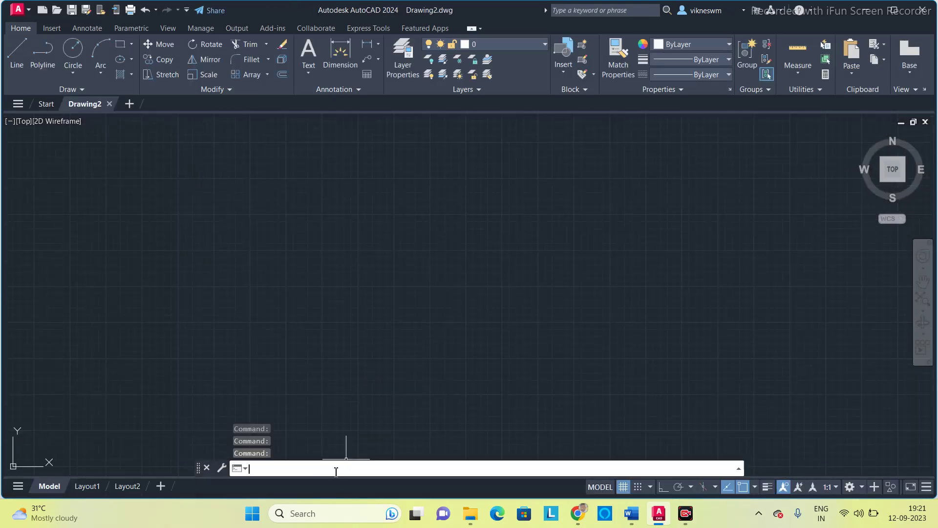
pyautogui.press('Return')
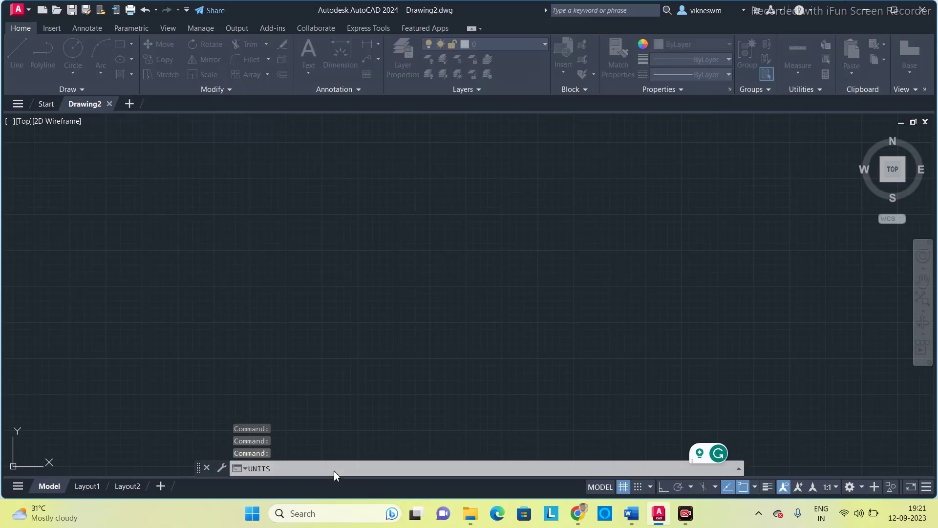
pyautogui.click(384, 364)
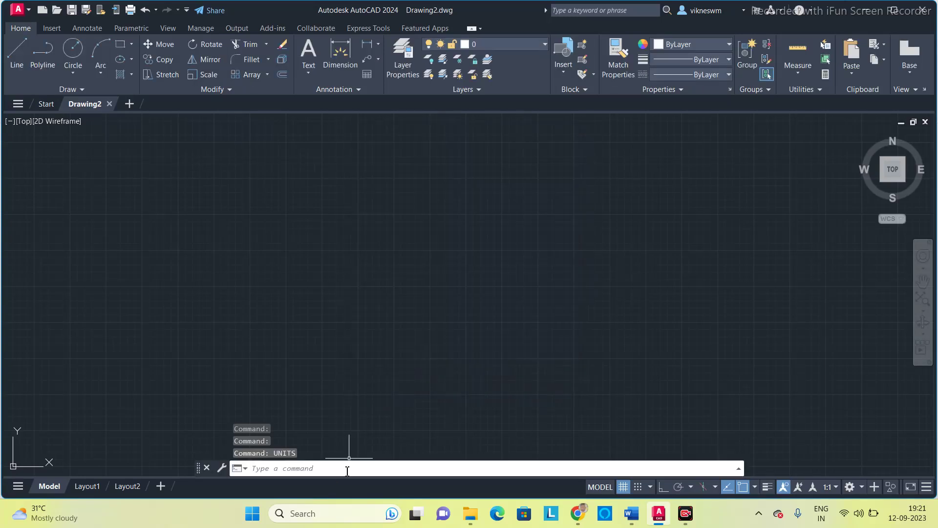
# Set the drawing limits from 0,0 to 420,297.
pyautogui.write('ilimits')
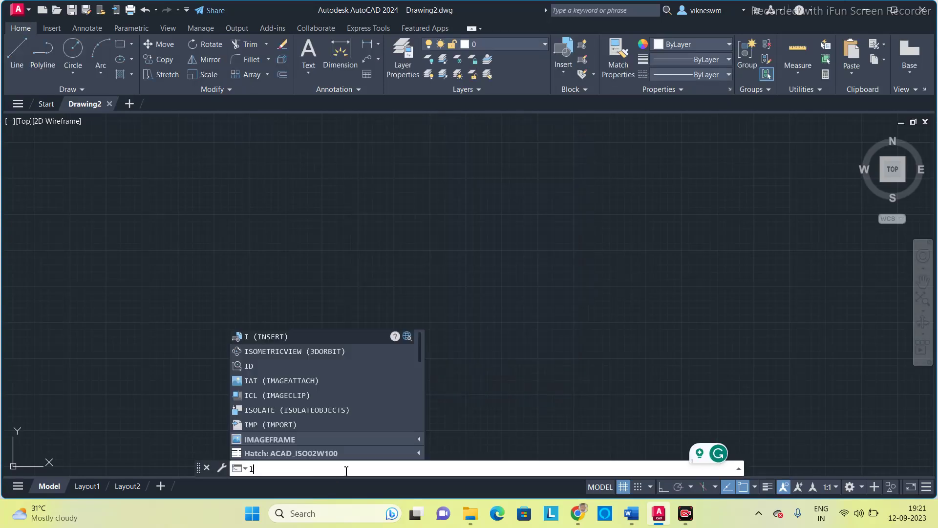
pyautogui.press('Return')
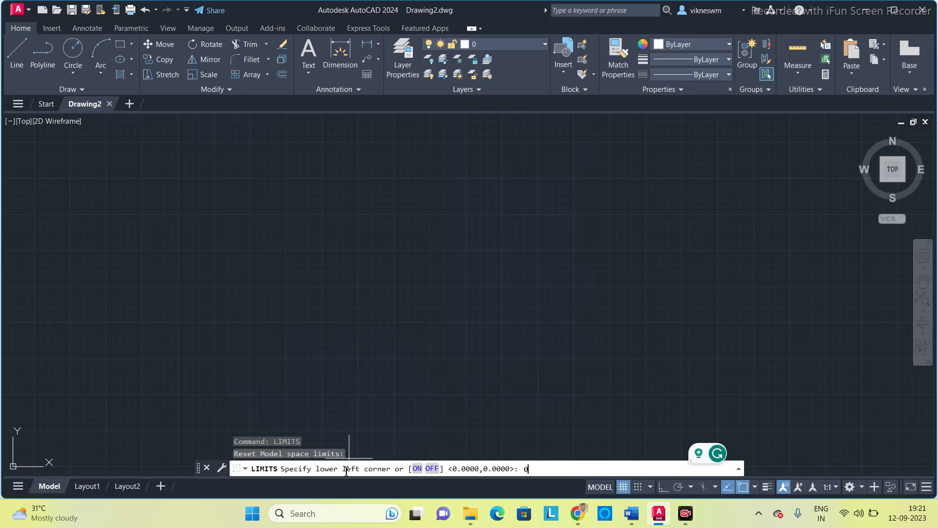
pyautogui.write('0,0')
pyautogui.press('Return')
pyautogui.write('4')
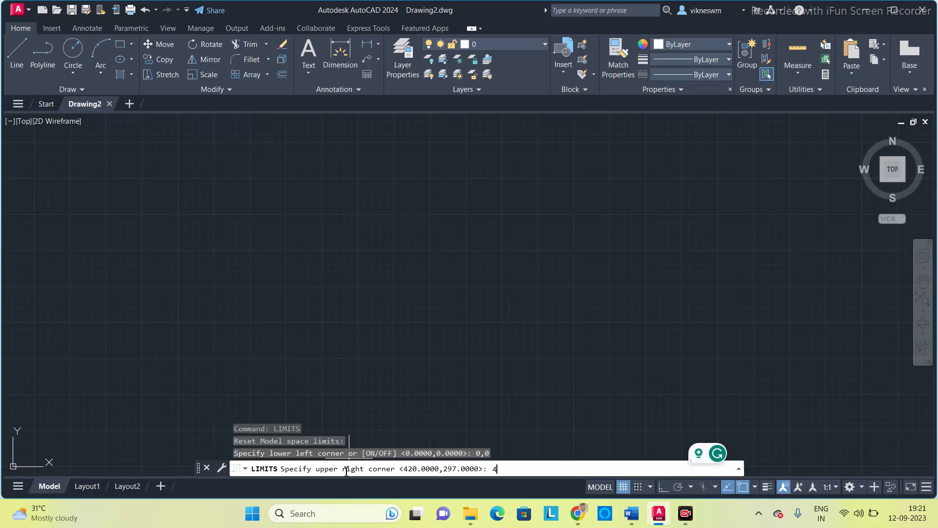
pyautogui.write('20,297')
pyautogui.press('Return')
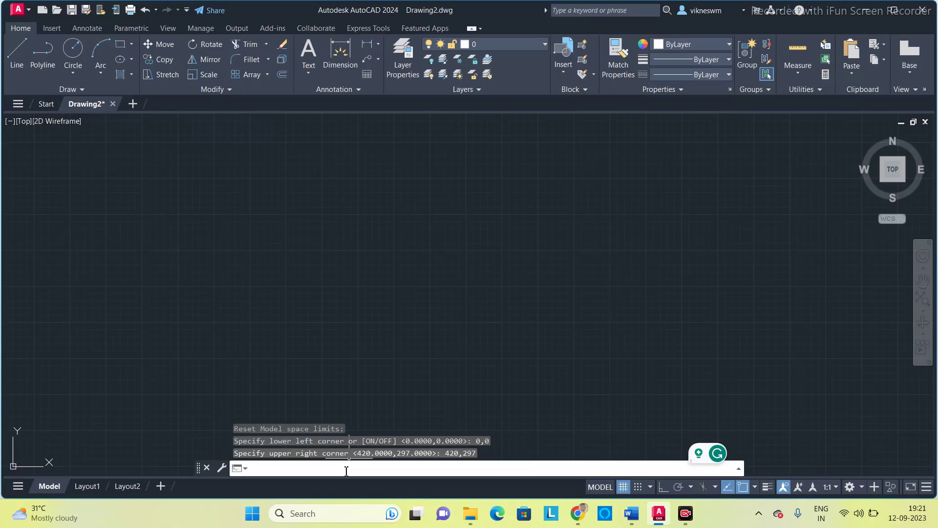
# Zoom to show the whole 420 x 297 limits area.
pyautogui.write('zoom')
pyautogui.press('Return')
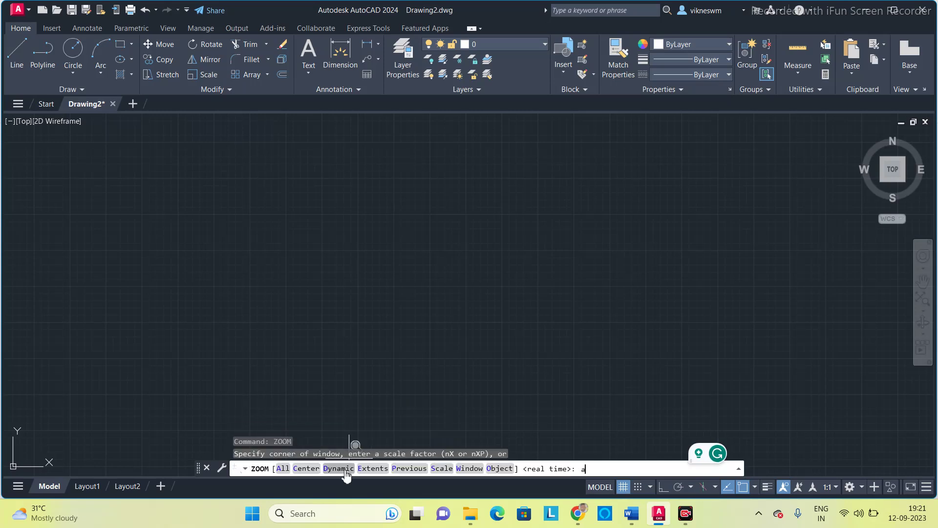
pyautogui.press('Return')
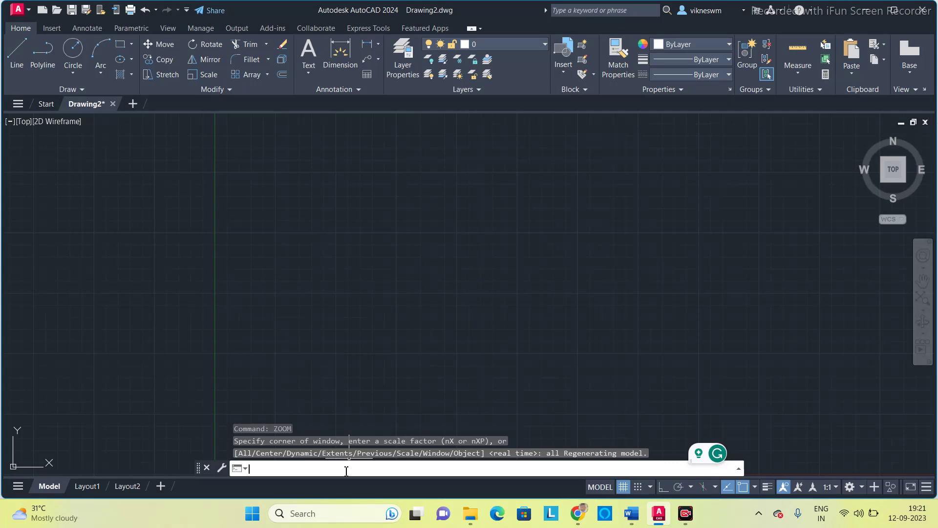
# Draw a six-sided polygon by edge, with a horizontal 20-long bottom edge.
pyautogui.write('POLYGON')
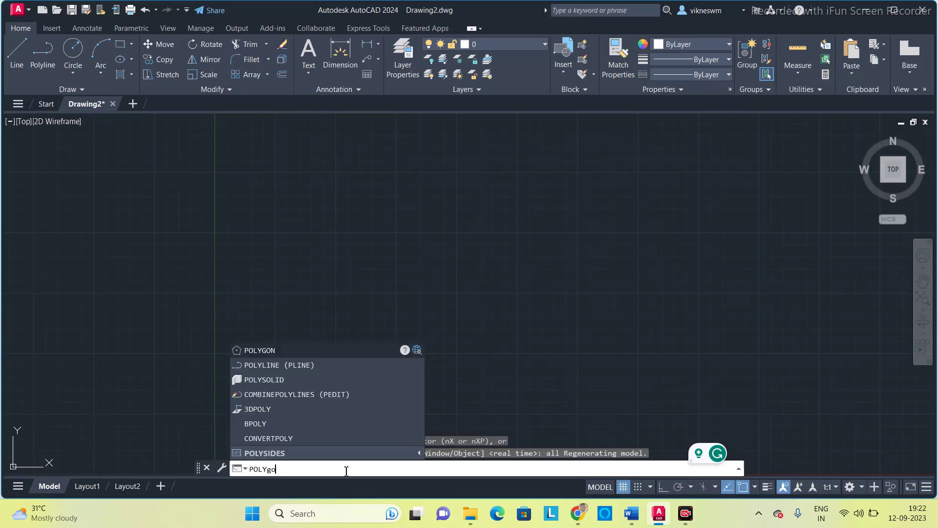
pyautogui.press('Return')
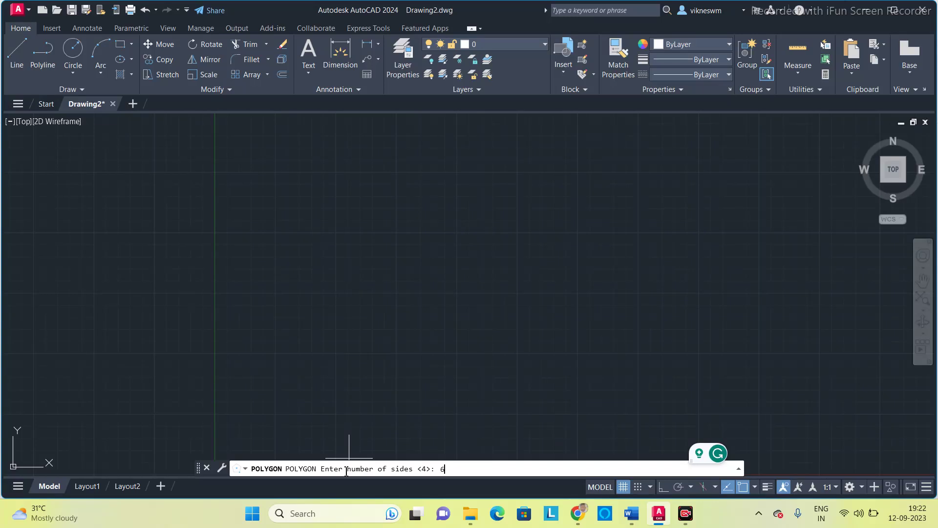
pyautogui.press('Return')
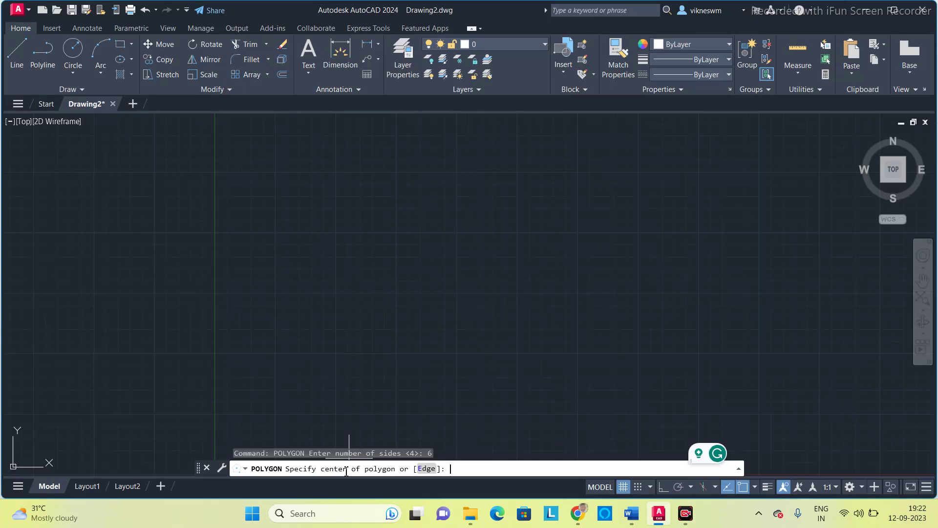
pyautogui.click(426, 470)
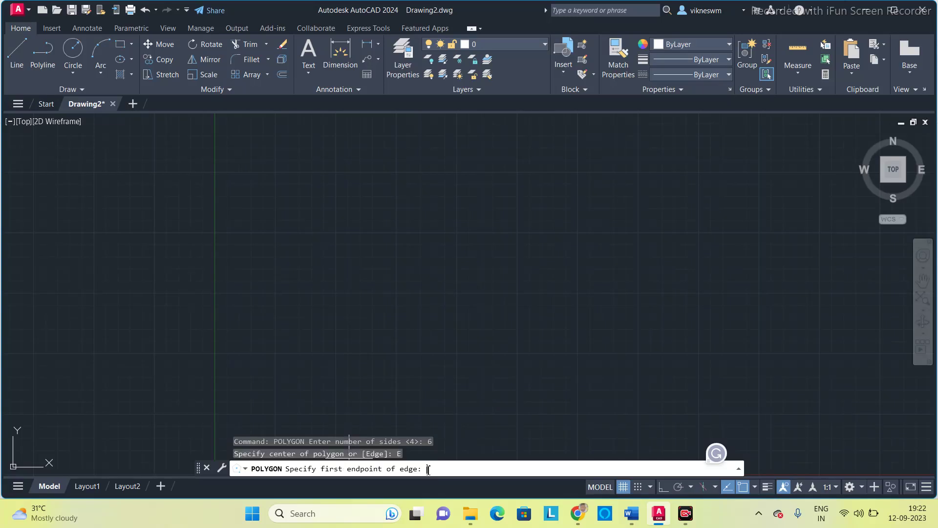
pyautogui.click(447, 331)
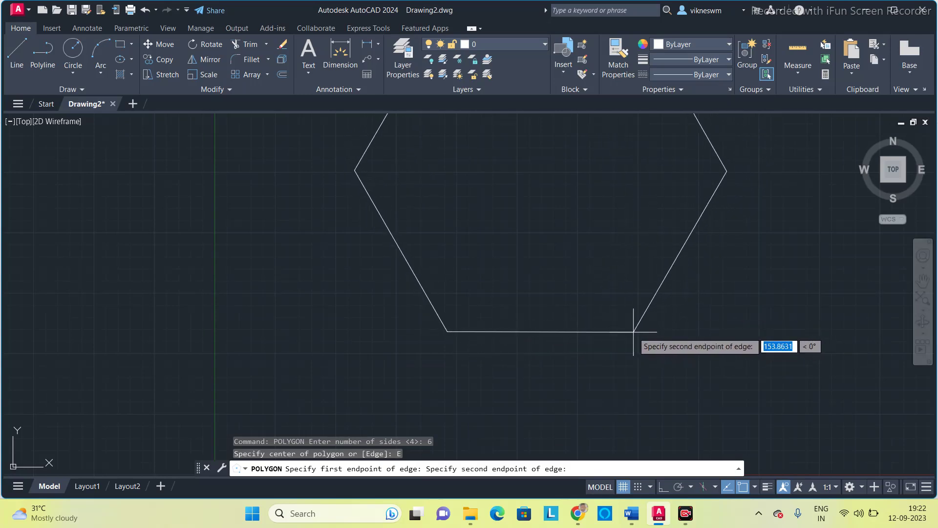
pyautogui.scroll(-3, 633, 331)
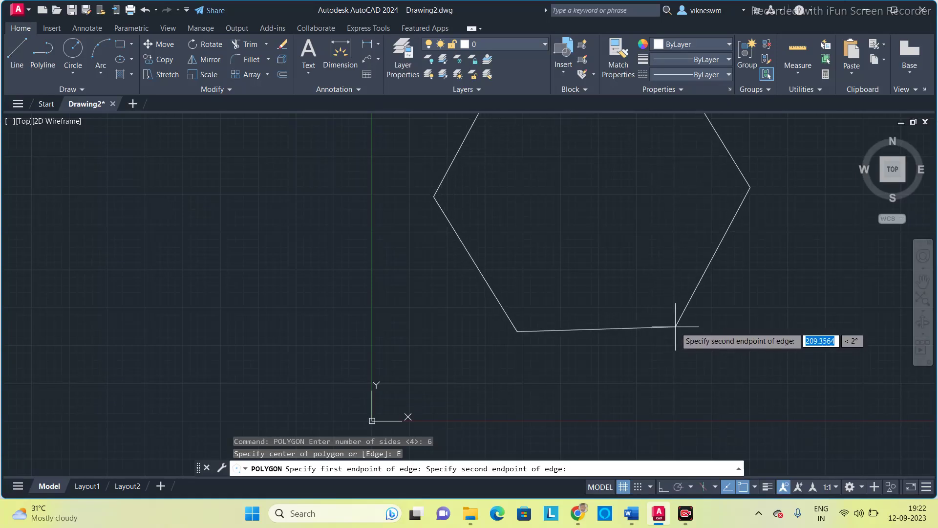
pyautogui.press('F8')
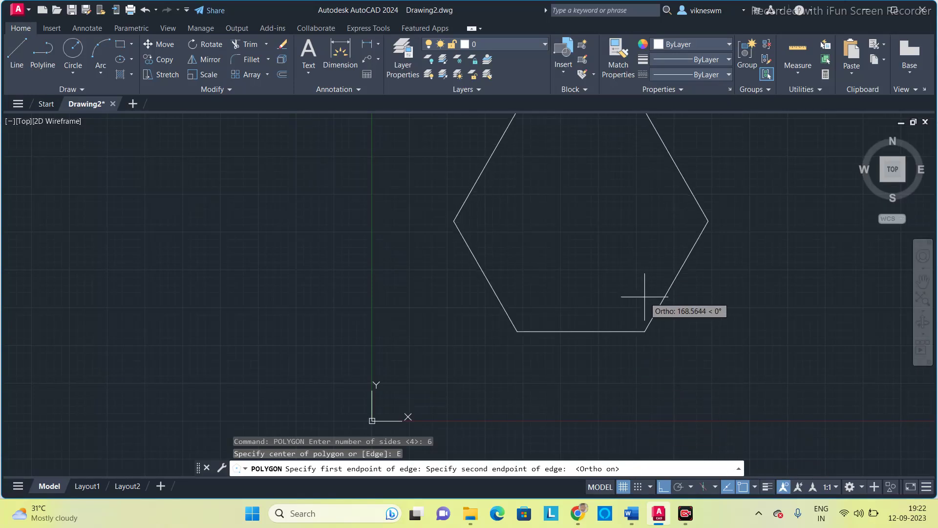
pyautogui.write('20')
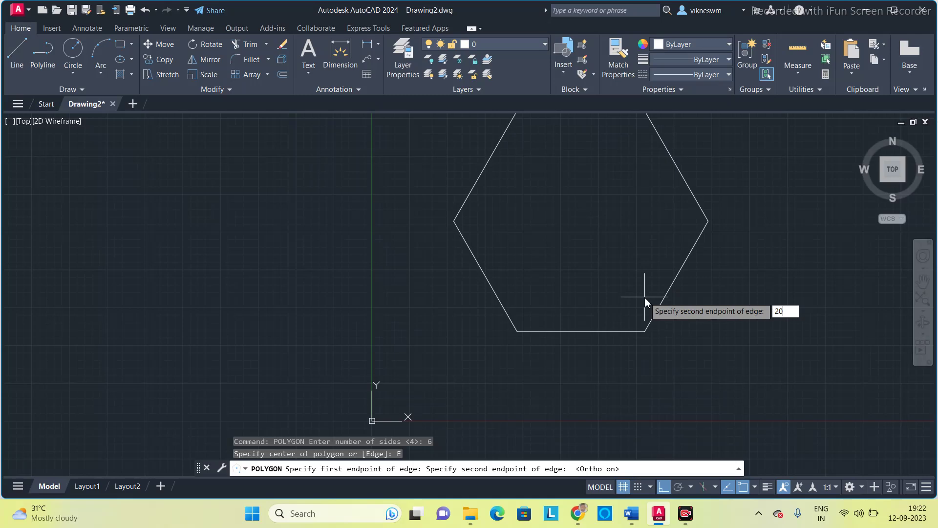
pyautogui.press('Return')
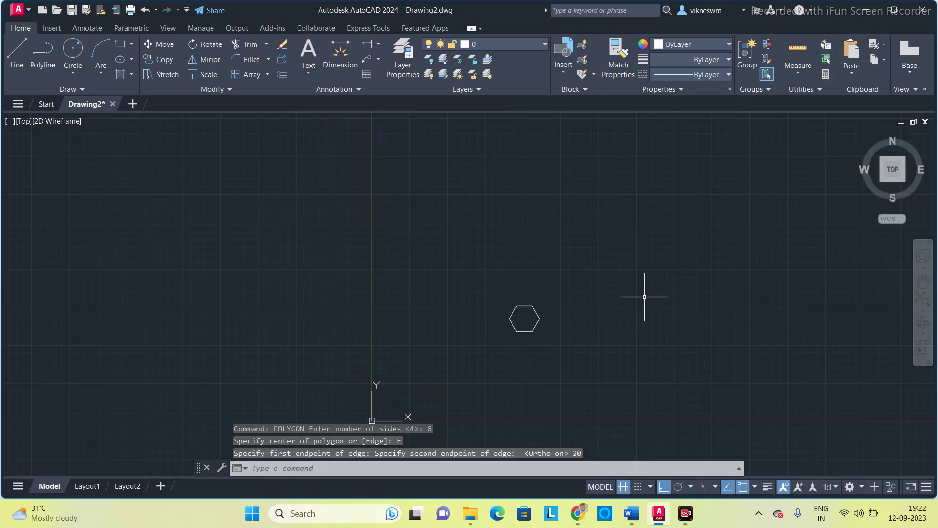
# Pan and zoom so the small hexagon sits near the view centre.
pyautogui.moveTo(486, 331); pyautogui.dragTo(364, 275, button='middle')
pyautogui.scroll(5, 392, 248)
pyautogui.moveTo(459, 287); pyautogui.dragTo(460, 249, button='middle')
pyautogui.click(374, 469)
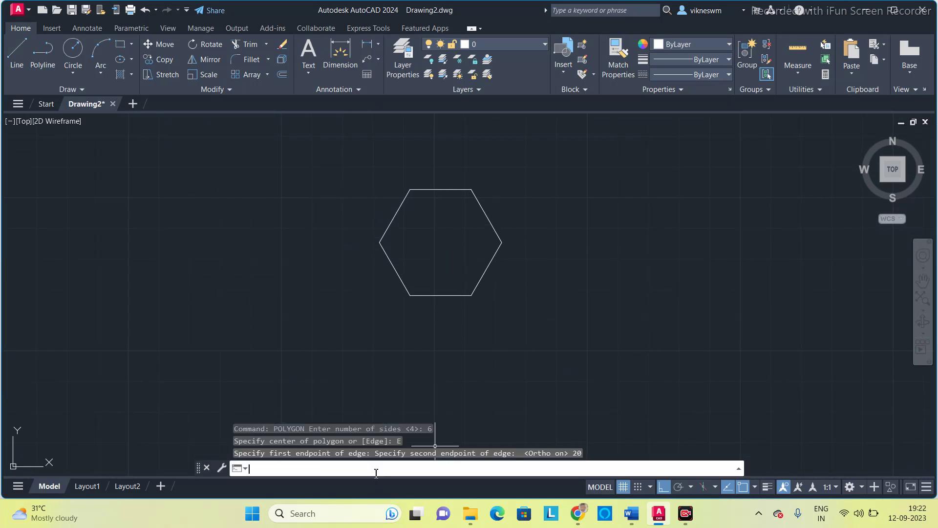
# Place text label A left of the hexagon at default height and zero rotation.
pyautogui.write('text')
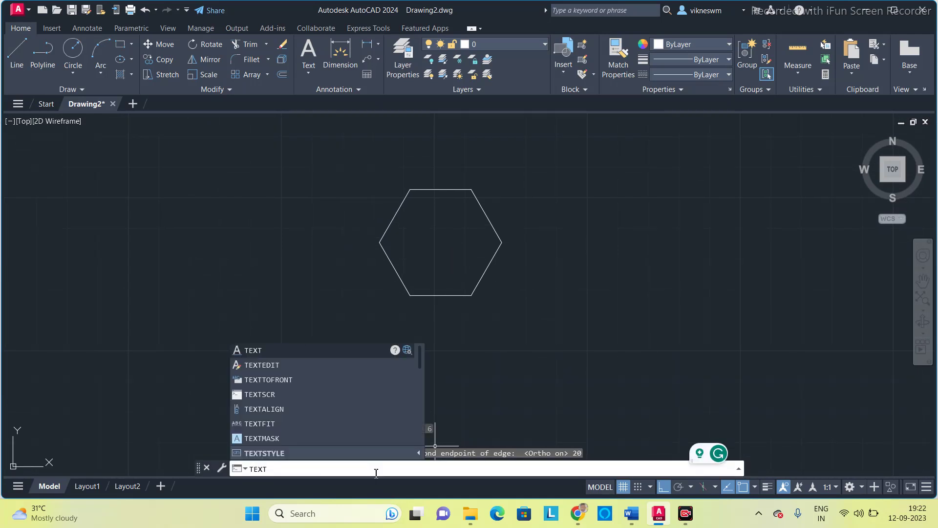
pyautogui.press('Return')
pyautogui.click(290, 266)
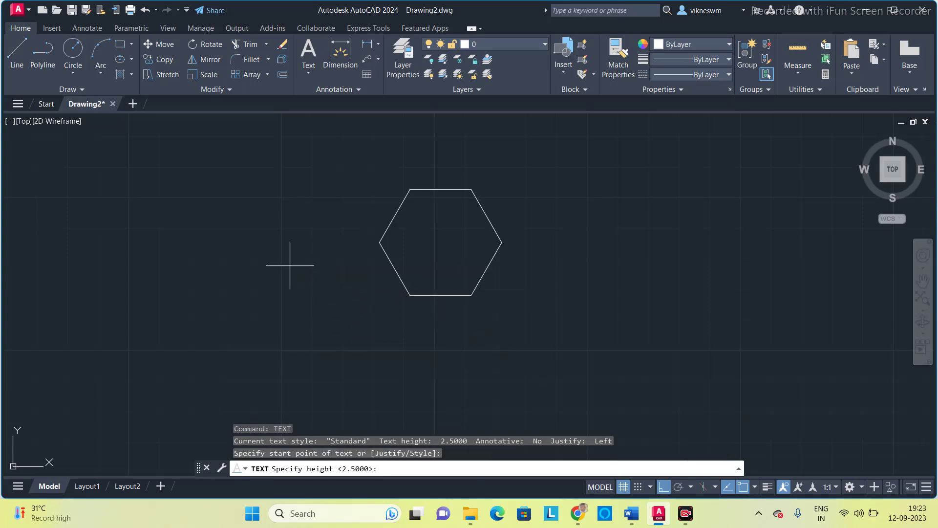
pyautogui.press('Return')
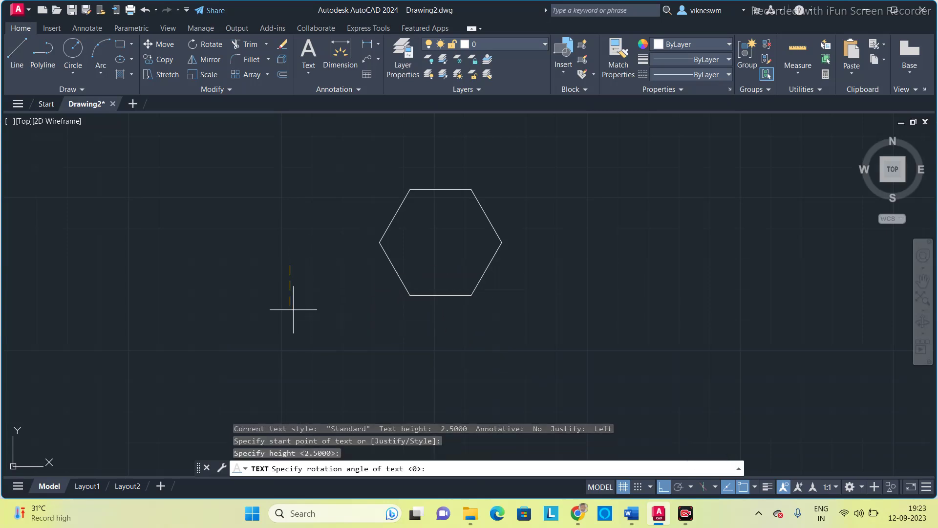
pyautogui.press('Return')
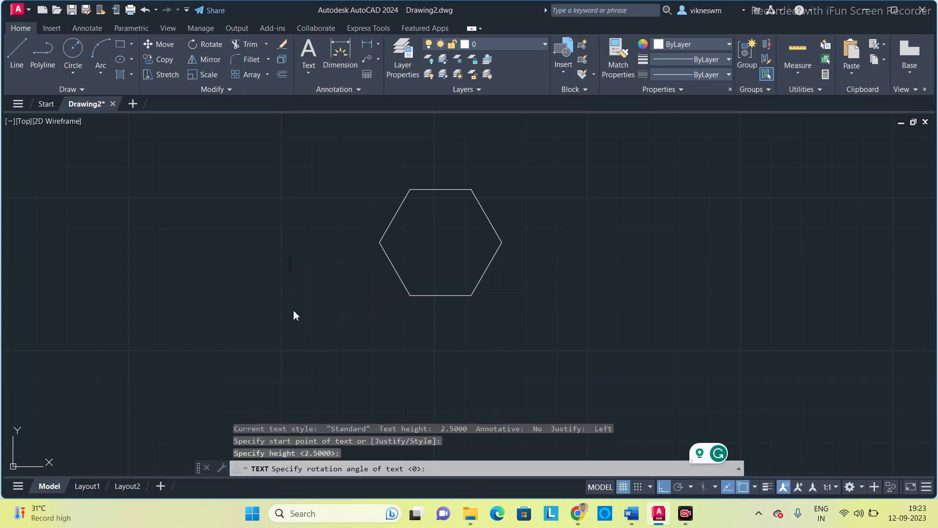
pyautogui.write('A')
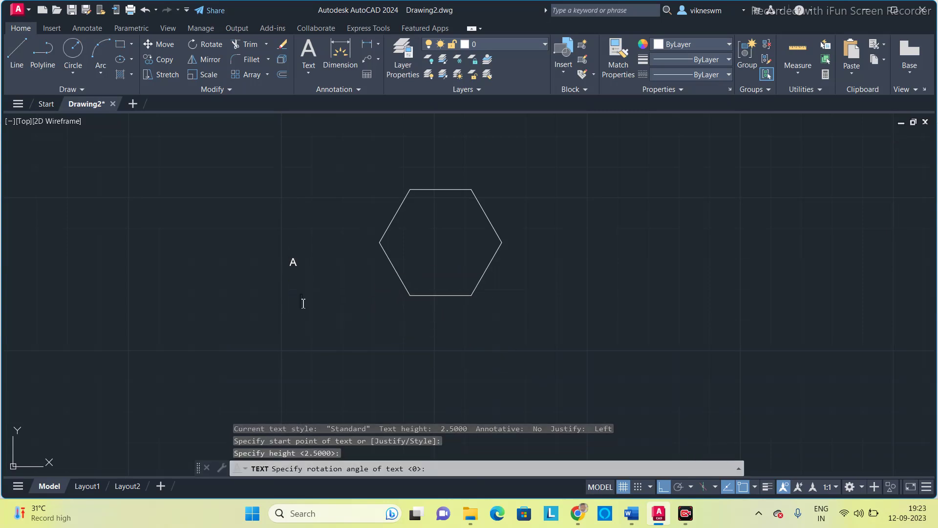
# Add labels B below A, C and D above the top corners, and E left of the hexagon.
pyautogui.click(301, 304)
pyautogui.write('B')
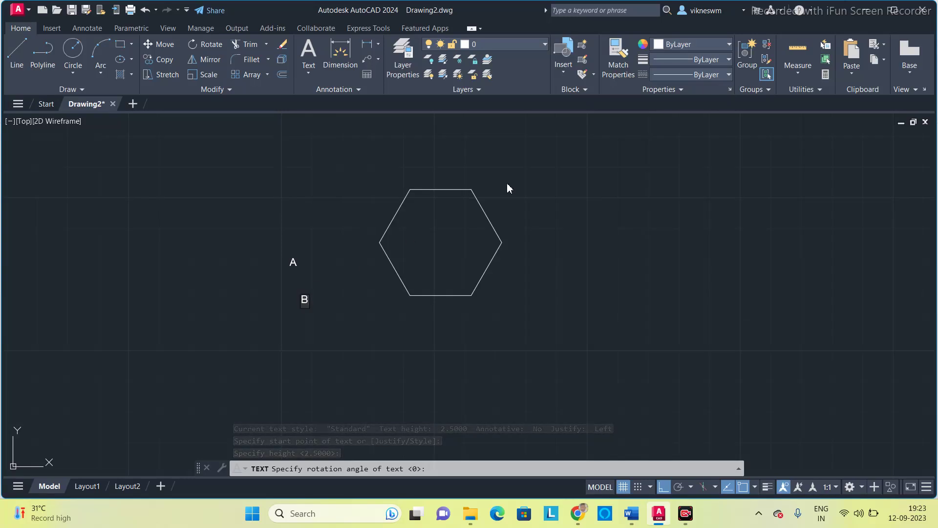
pyautogui.click(482, 185)
pyautogui.write('C')
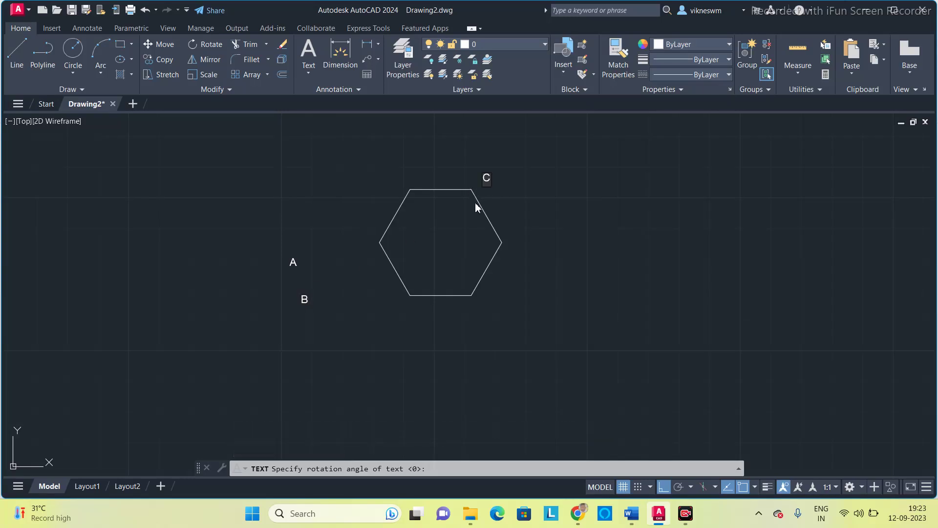
pyautogui.click(406, 172)
pyautogui.write('D')
pyautogui.click(359, 238)
pyautogui.write('E')
pyautogui.click(353, 273)
pyautogui.press('Escape')
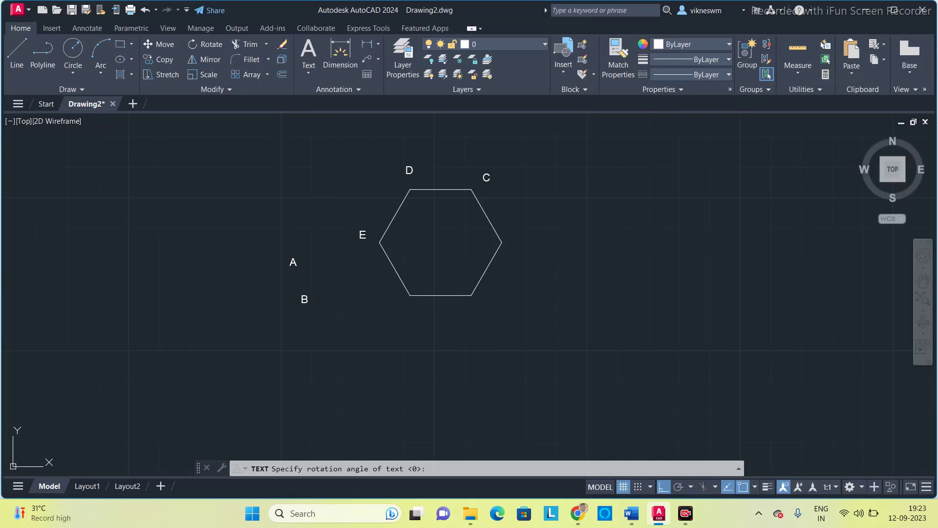
pyautogui.click(293, 263)
# Move label A to the bottom-left corner, B to bottom-right, and C beside the right vertex.
pyautogui.click(290, 265)
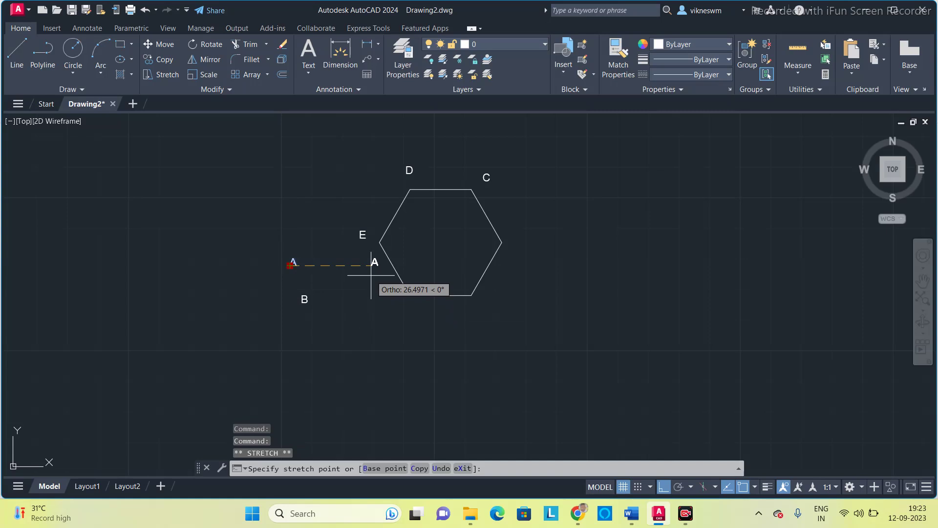
pyautogui.press('F8')
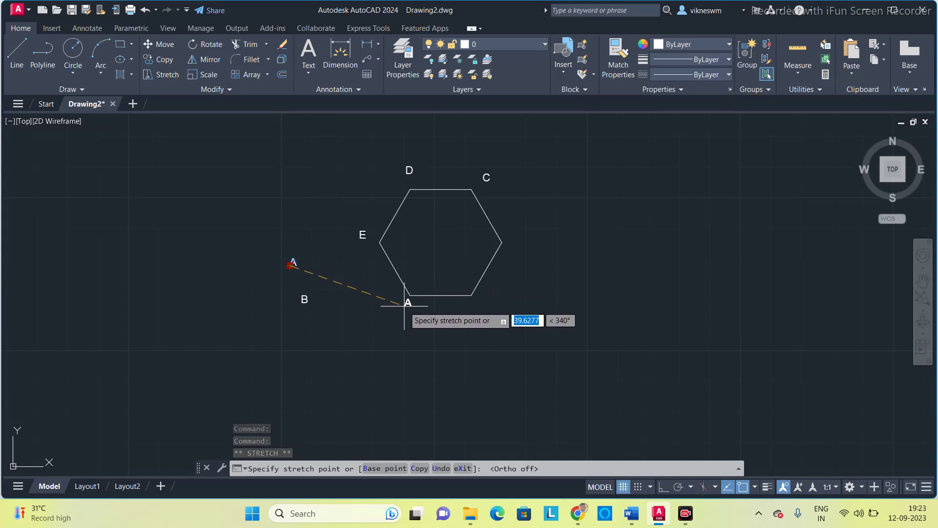
pyautogui.click(405, 306)
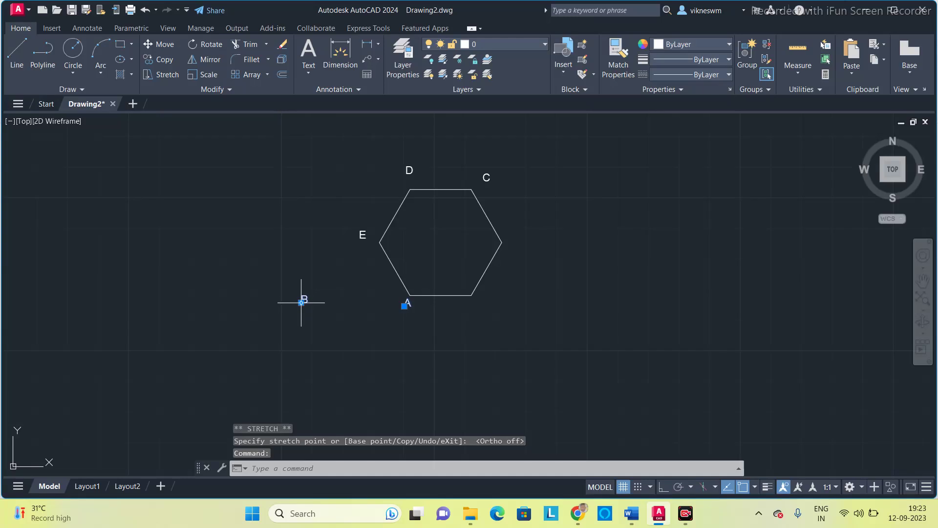
pyautogui.click(301, 302)
pyautogui.click(470, 304)
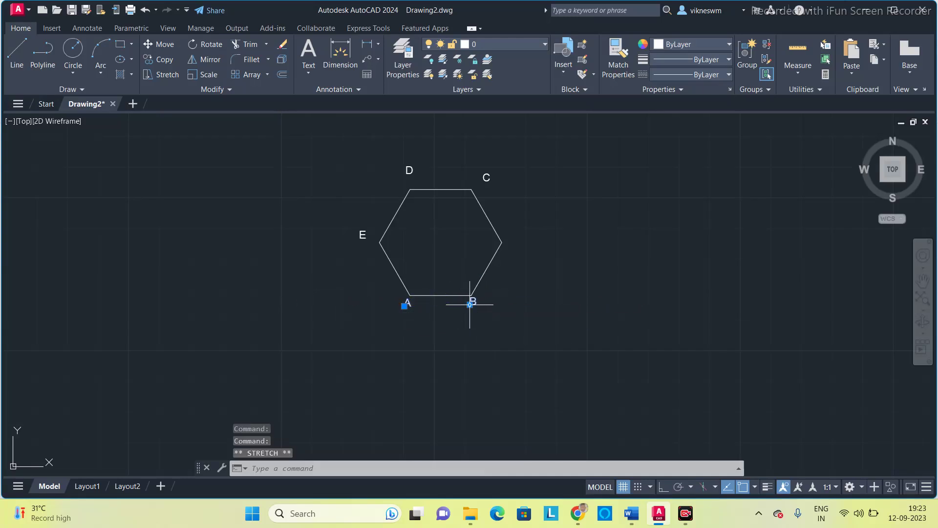
pyautogui.click(483, 181)
pyautogui.click(484, 179)
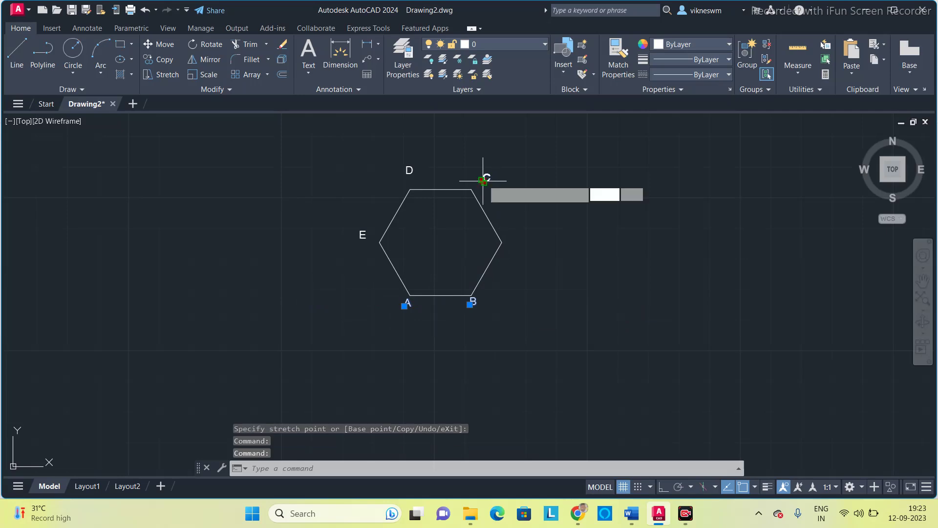
pyautogui.click(483, 181)
pyautogui.click(511, 241)
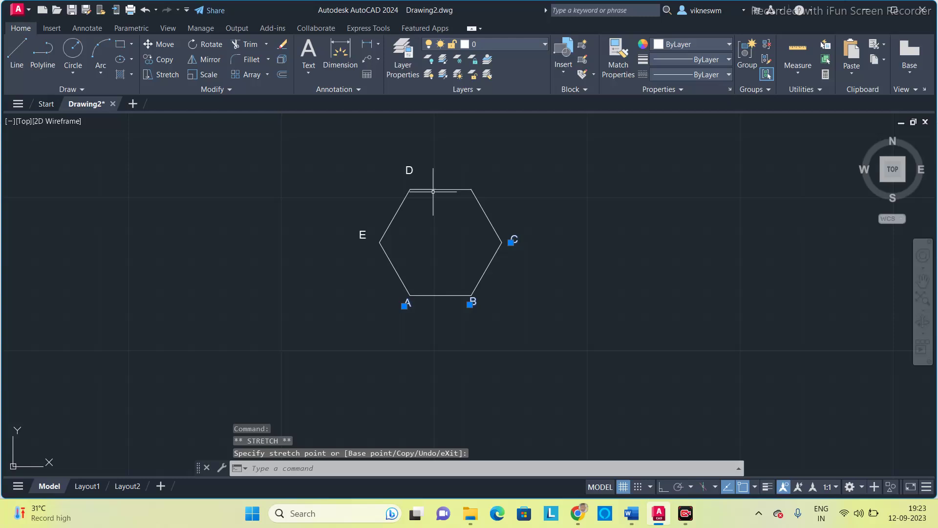
# Position label D just above the top-right vertex and E at the top-left vertex.
pyautogui.click(409, 170)
pyautogui.click(409, 169)
pyautogui.click(473, 186)
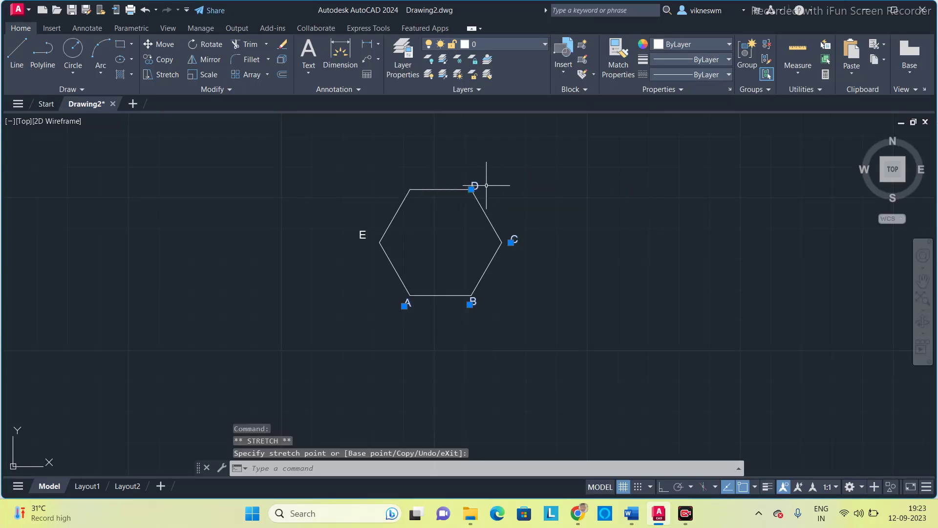
pyautogui.click(472, 189)
pyautogui.click(491, 177)
pyautogui.click(478, 183)
pyautogui.click(362, 235)
pyautogui.click(361, 237)
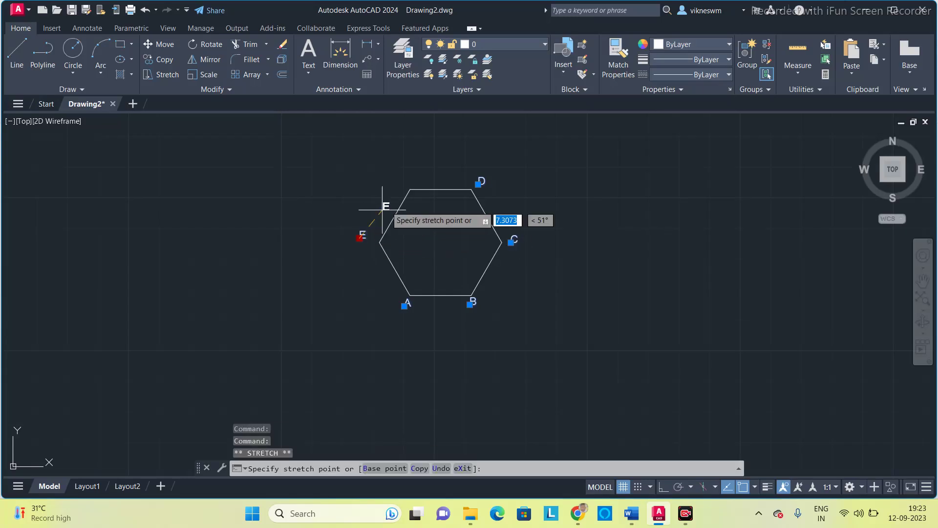
pyautogui.click(401, 185)
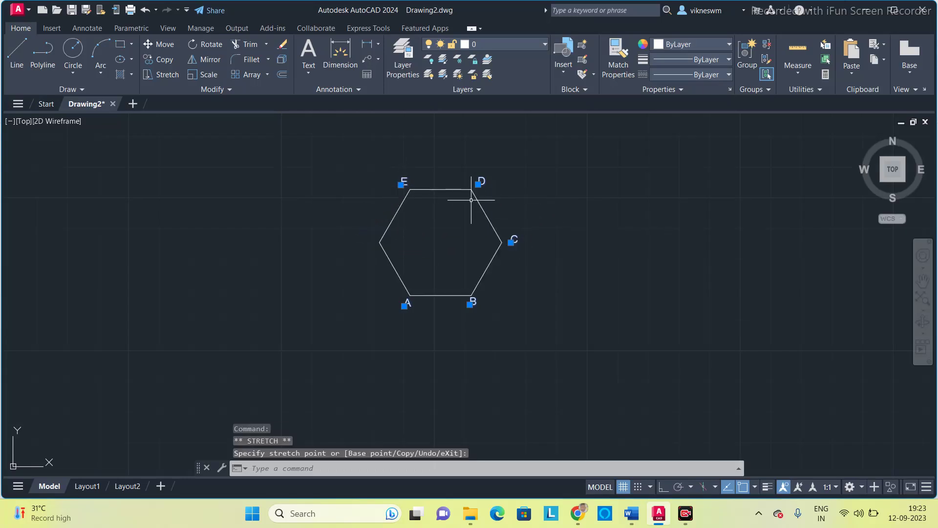
pyautogui.press('Escape')
# Copy label E to the left vertex and change its text to F.
pyautogui.click(404, 182)
pyautogui.hotkey('ctrl', 'c')
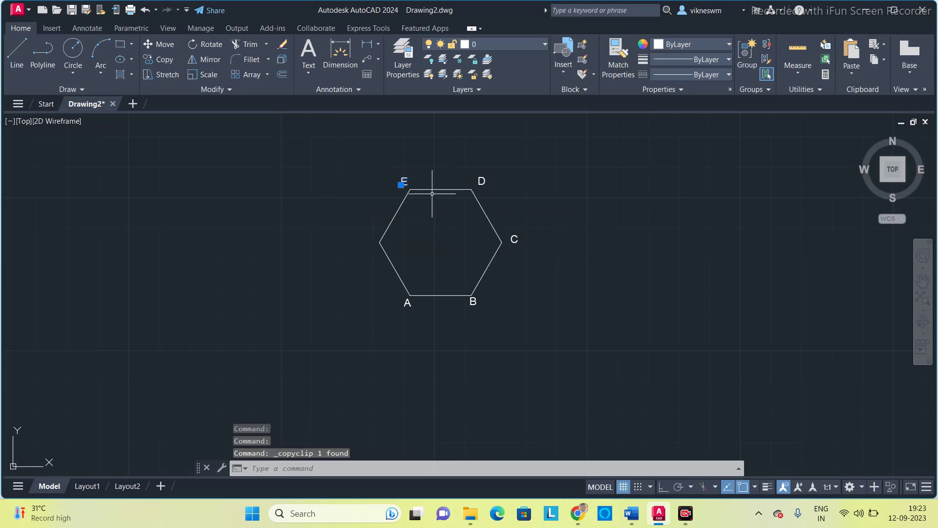
pyautogui.hotkey('ctrl', 'v')
pyautogui.click(369, 242)
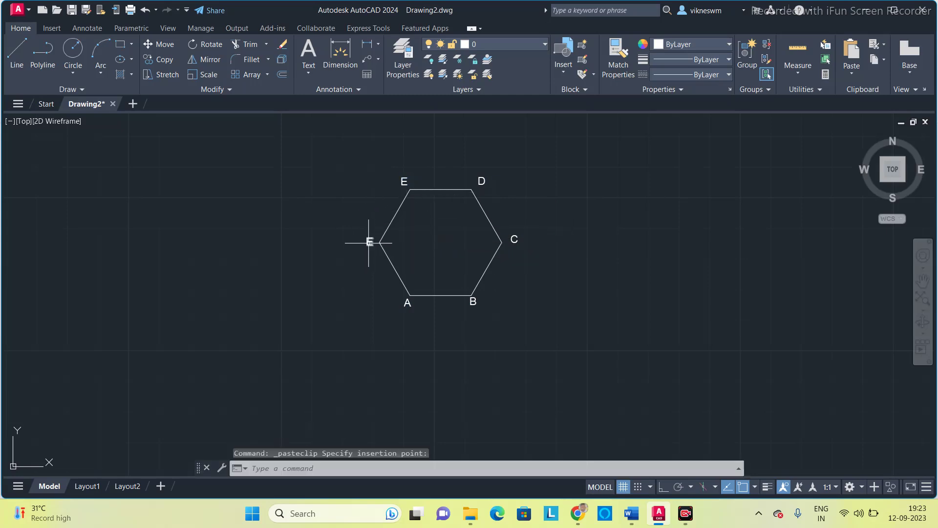
pyautogui.doubleClick(369, 243)
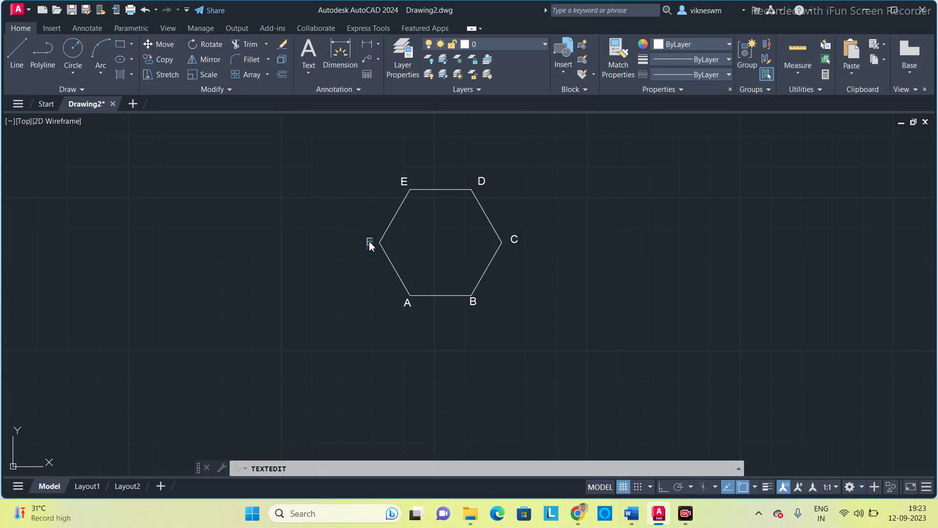
pyautogui.write('F')
pyautogui.press('Return')
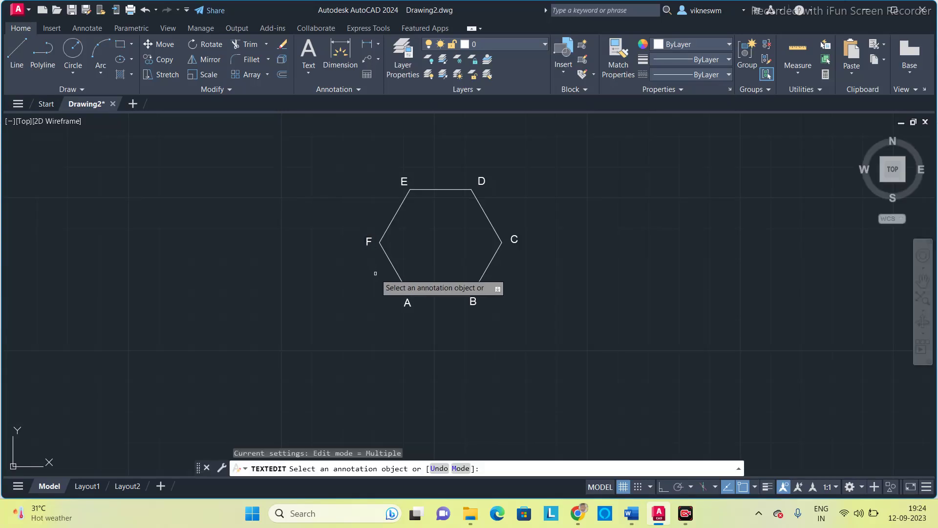
pyautogui.press('Escape')
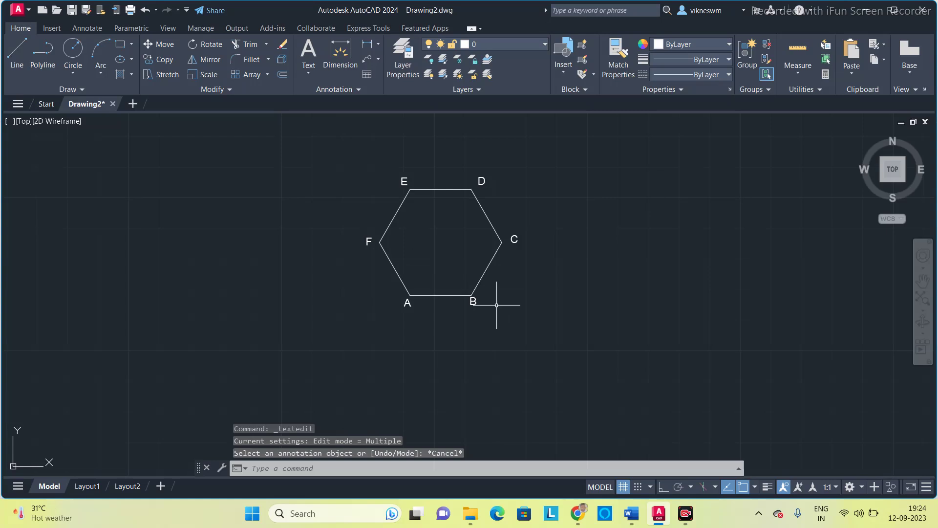
pyautogui.click(473, 303)
pyautogui.click(470, 303)
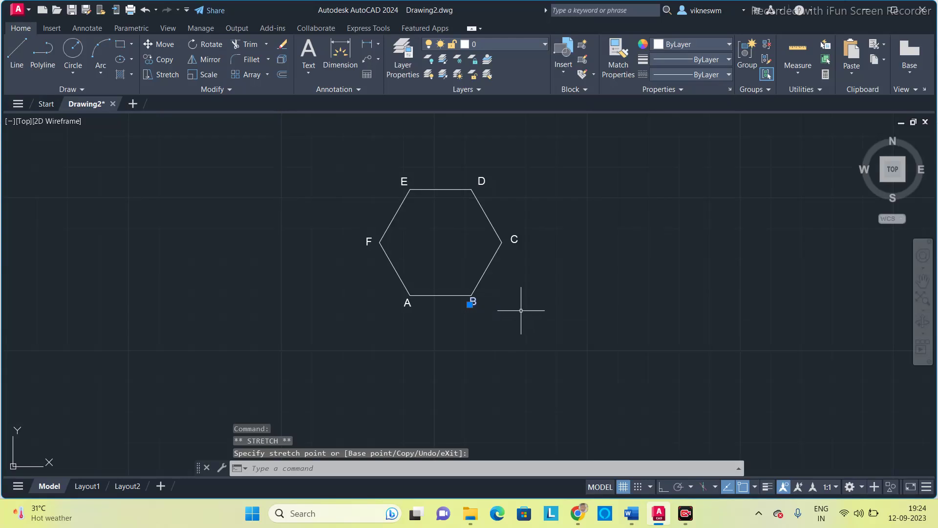
# Start the RAY command to extend the hexagon's sides.
pyautogui.moveTo(528, 298); pyautogui.dragTo(494, 314, button='middle')
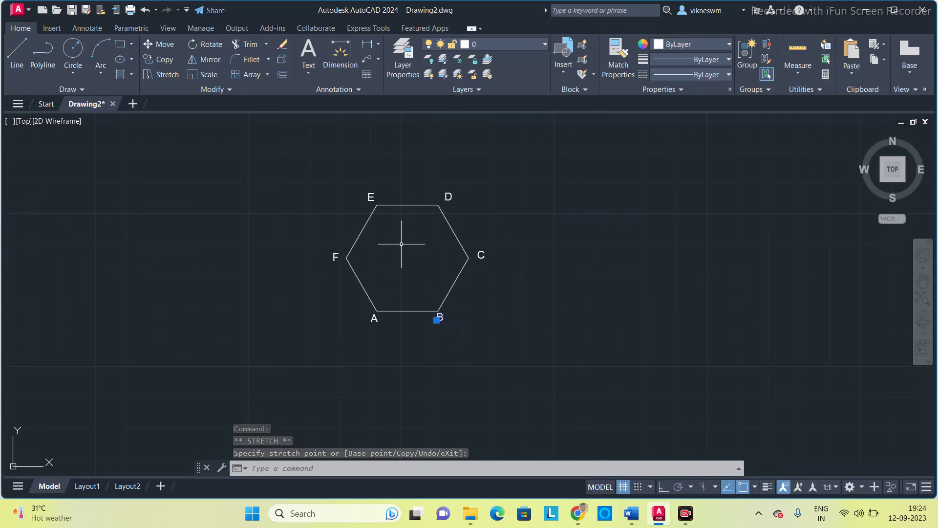
pyautogui.click(366, 470)
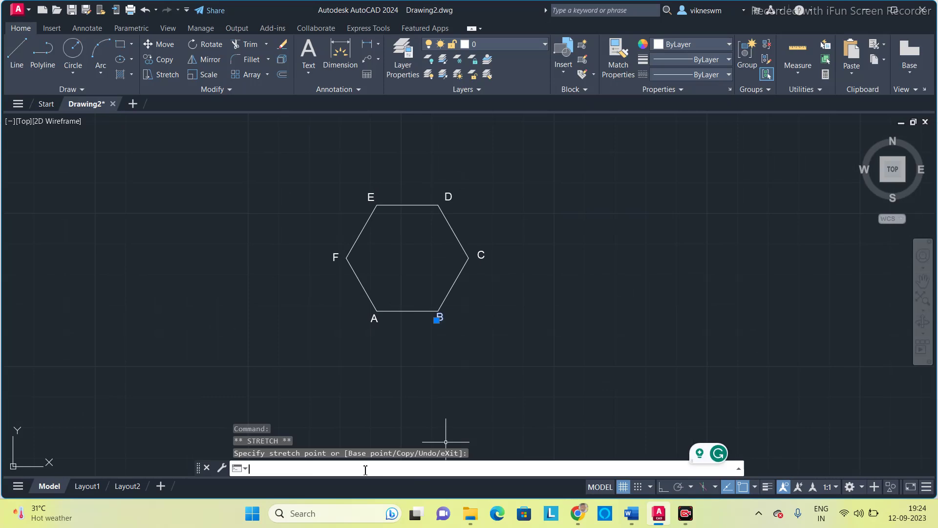
pyautogui.write('ray')
pyautogui.press('Return')
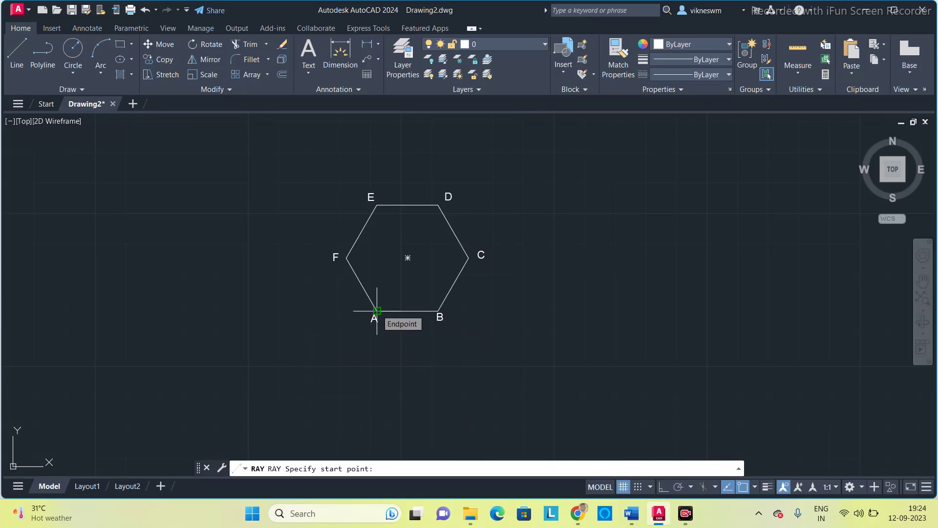
# Draw rays extending sides AB, FA and EF beyond their vertices.
pyautogui.click(377, 310)
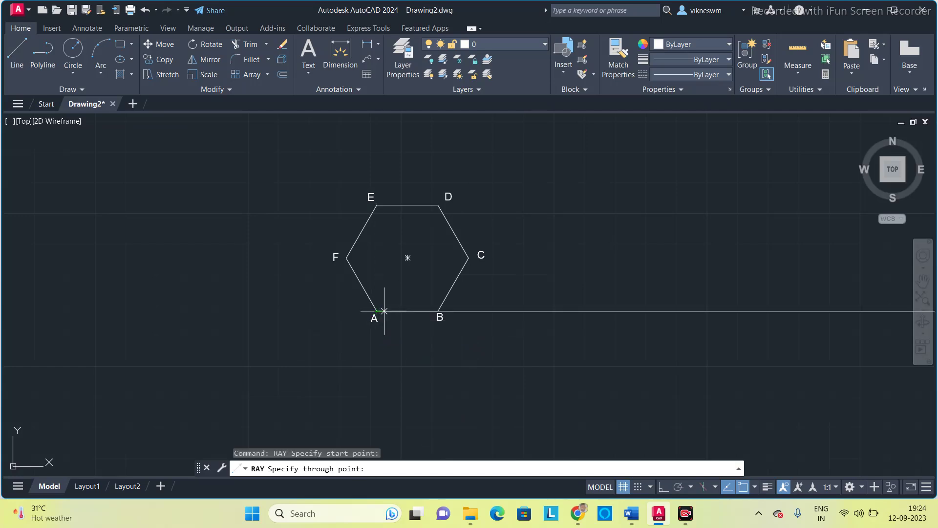
pyautogui.click(438, 310)
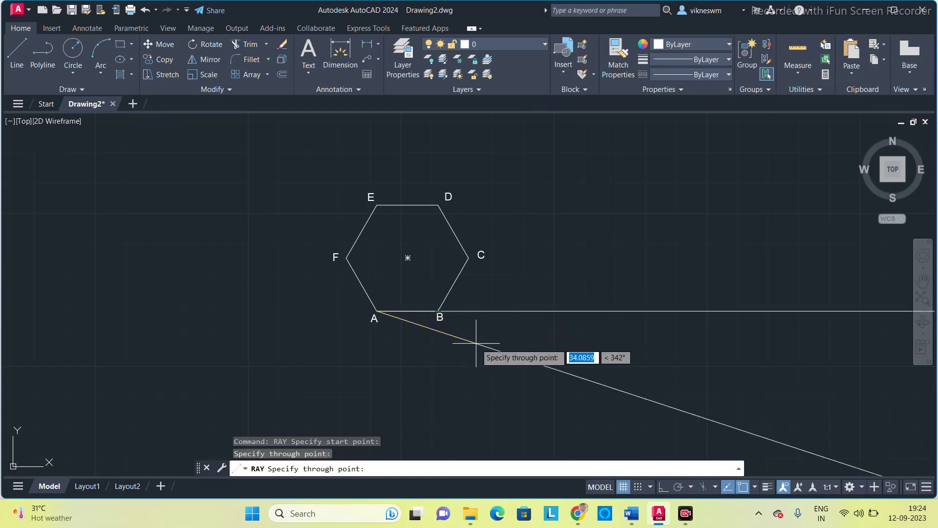
pyautogui.press('Escape')
pyautogui.press('Return')
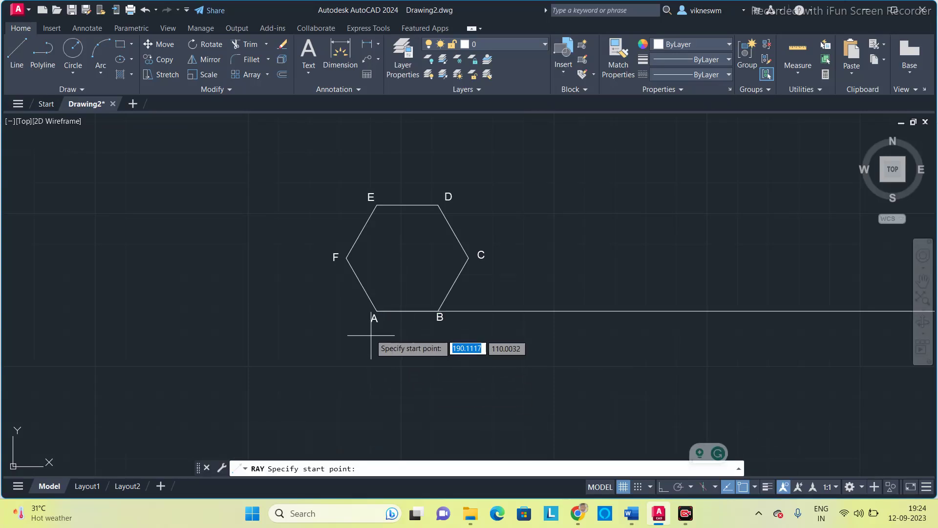
pyautogui.click(346, 258)
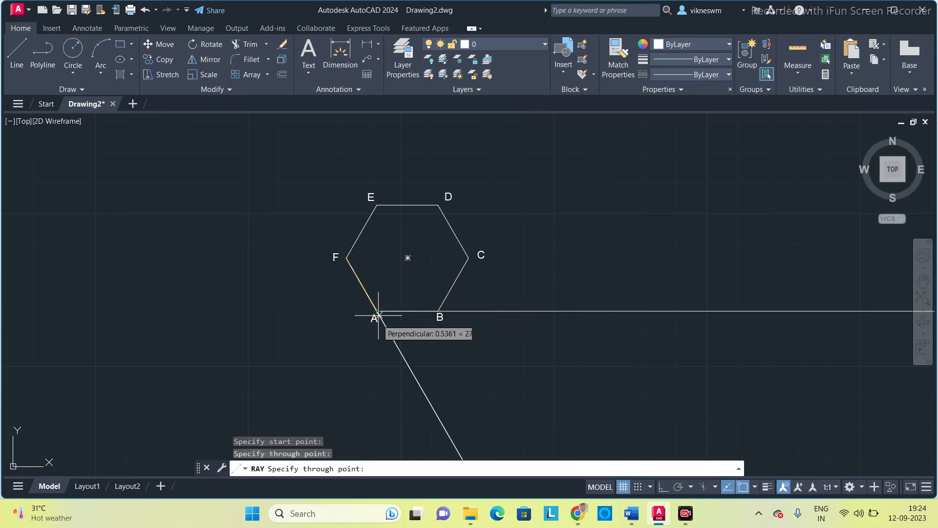
pyautogui.press('Return')
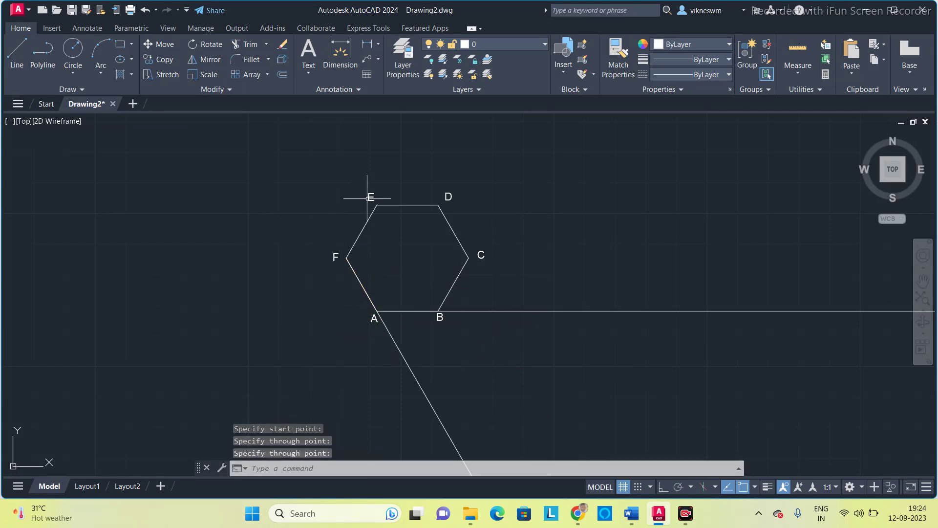
pyautogui.press('Return')
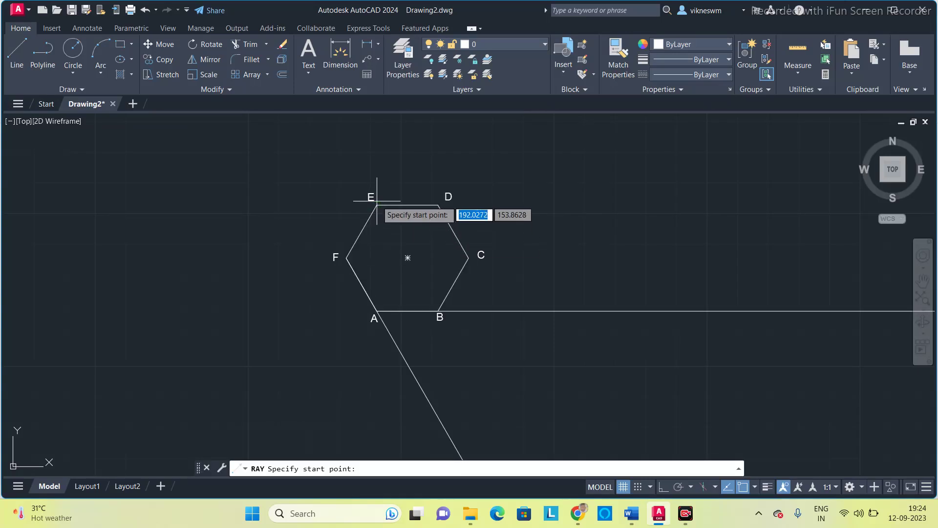
pyautogui.click(377, 205)
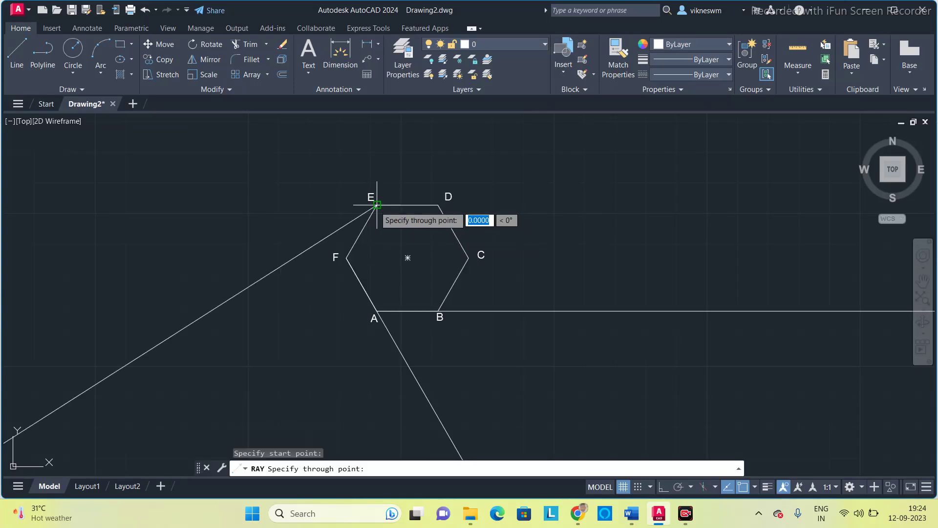
pyautogui.click(346, 258)
pyautogui.press('Return')
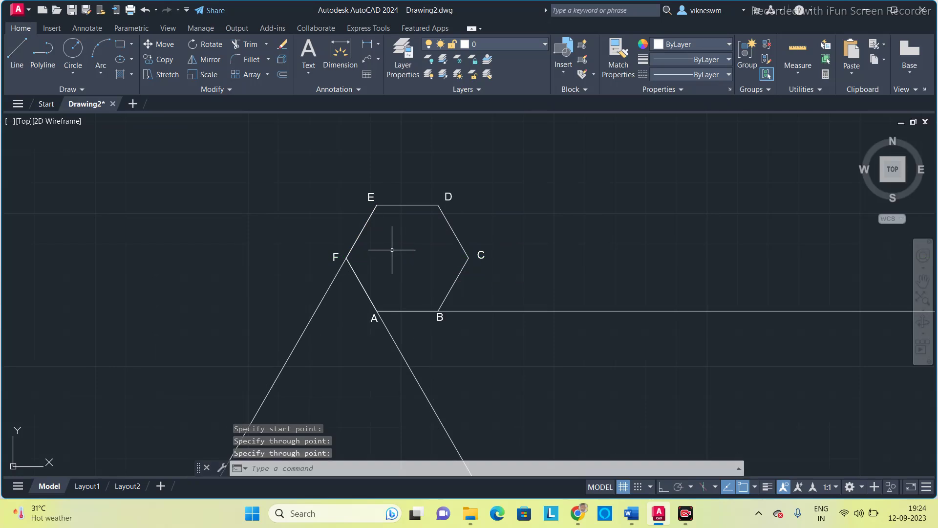
# Draw rays extending sides DE, CD and BC, then re-centre the hexagon.
pyautogui.press('Return')
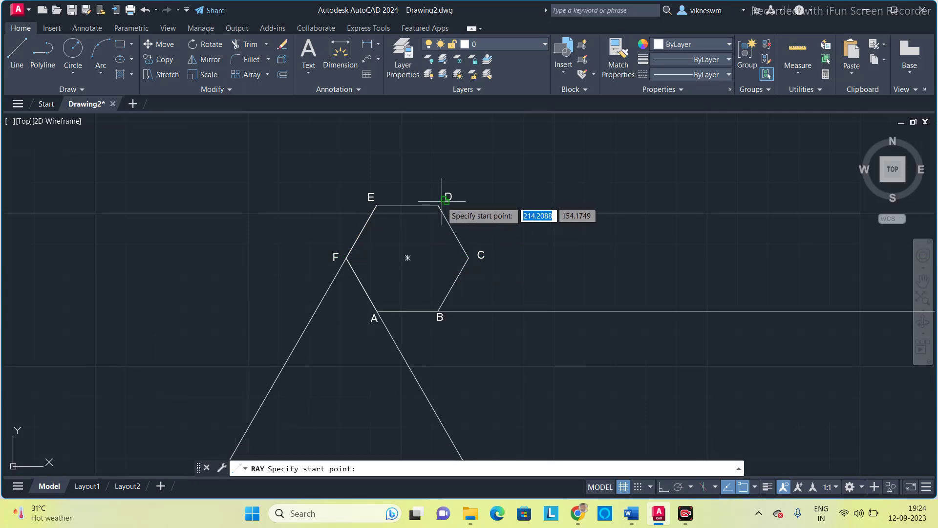
pyautogui.click(438, 205)
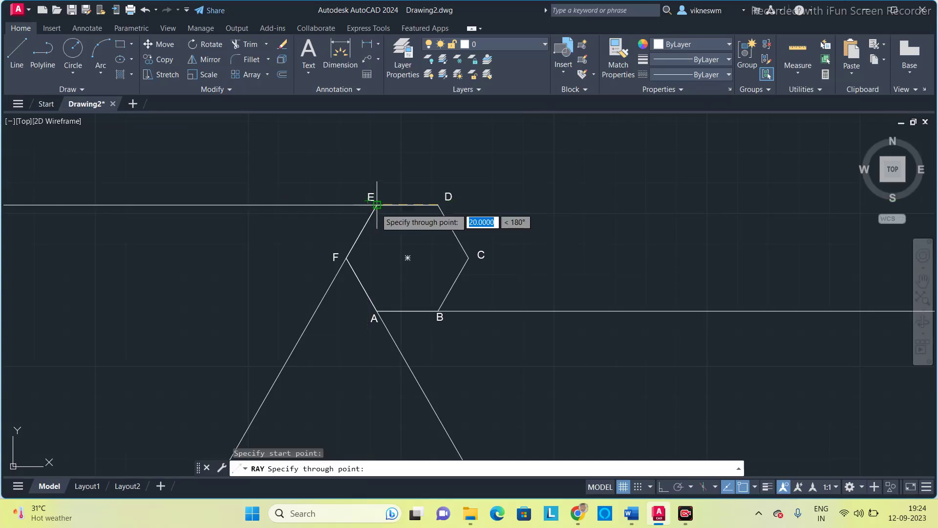
pyautogui.click(376, 204)
pyautogui.press('Return')
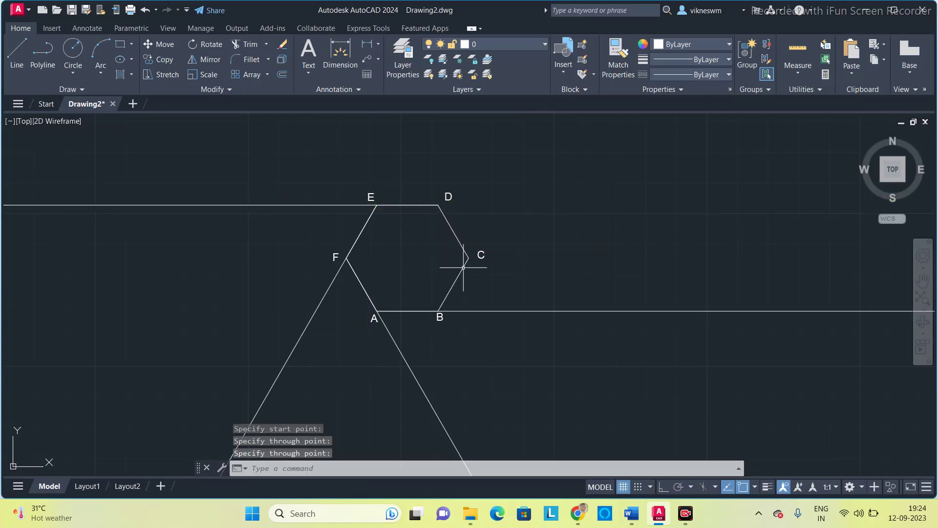
pyautogui.press('Return')
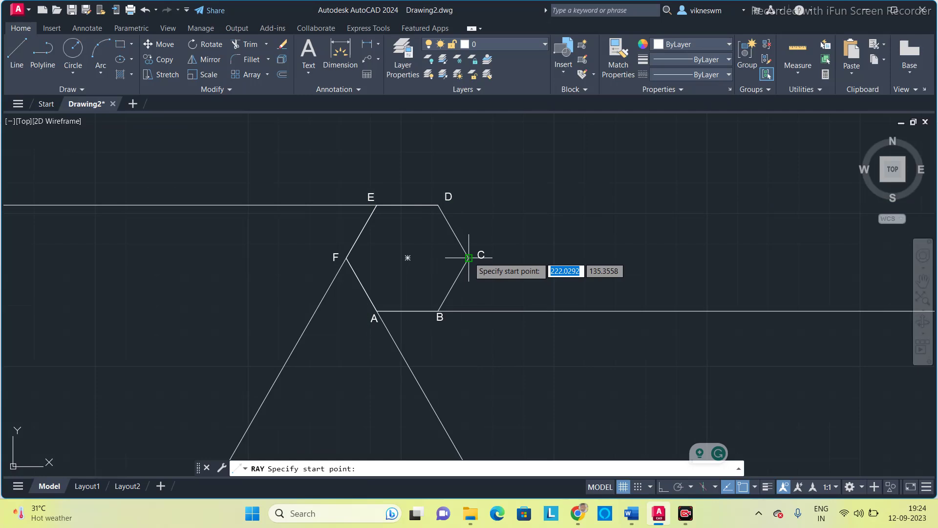
pyautogui.click(467, 258)
pyautogui.click(438, 204)
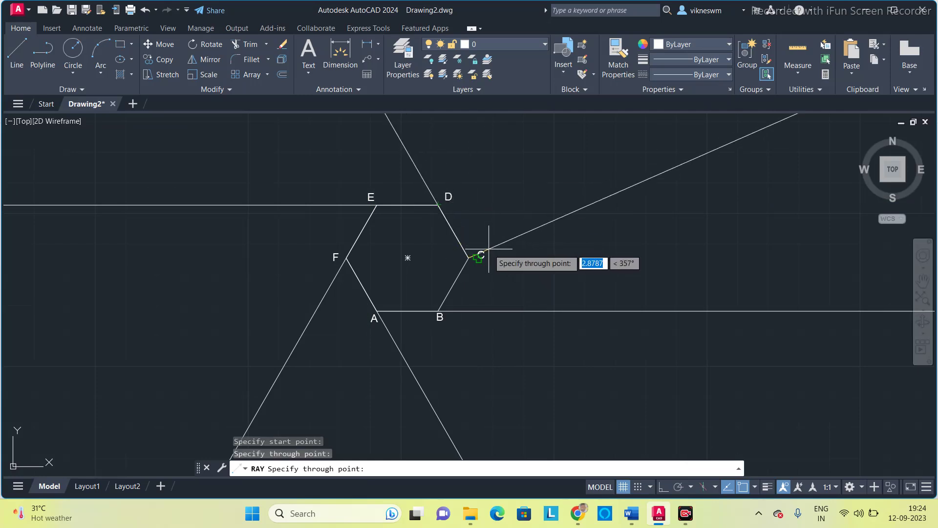
pyautogui.press('Return')
pyautogui.press('Return')
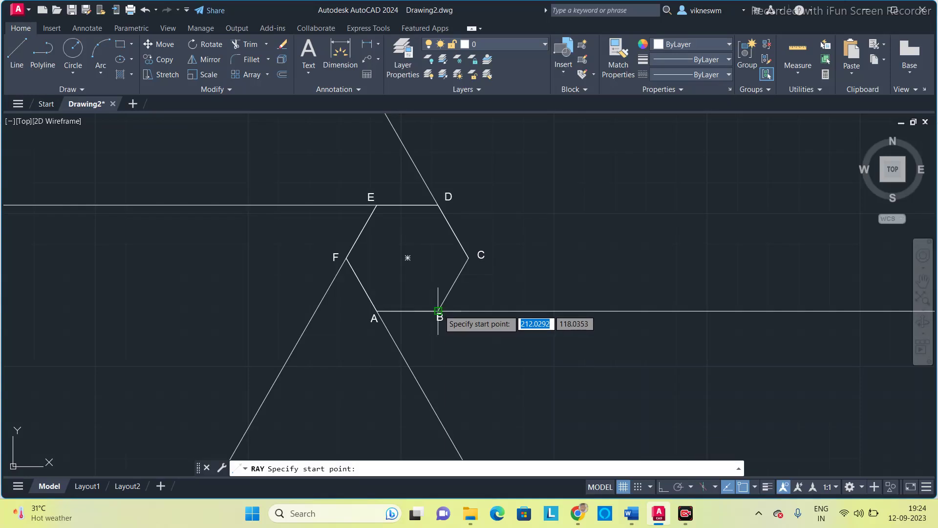
pyautogui.click(439, 310)
pyautogui.click(467, 258)
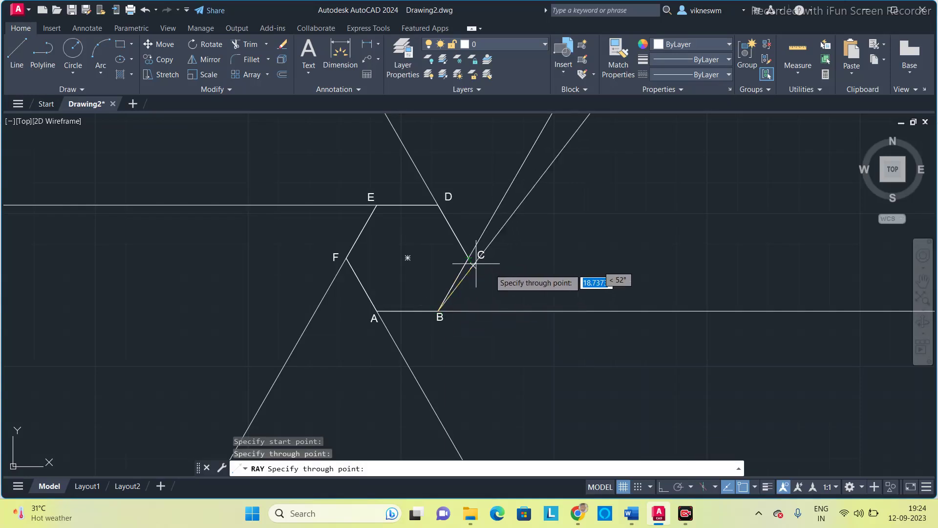
pyautogui.scroll(-2, 502, 276)
pyautogui.press('Escape')
pyautogui.scroll(-2, 502, 277)
pyautogui.moveTo(546, 308); pyautogui.dragTo(486, 281, button='middle')
pyautogui.scroll(4, 386, 233)
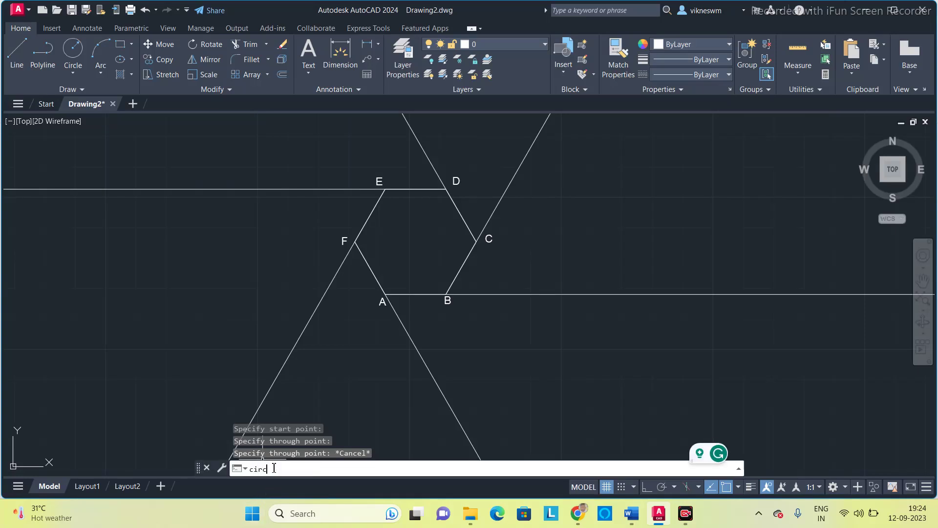
# Draw a circle centred on vertex A passing through vertex B.
pyautogui.write('le')
pyautogui.press('Return')
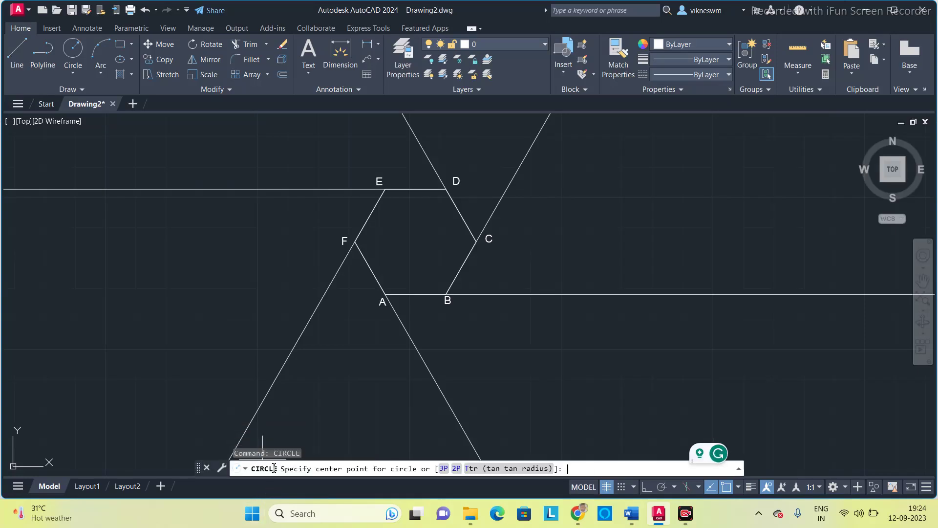
pyautogui.click(386, 294)
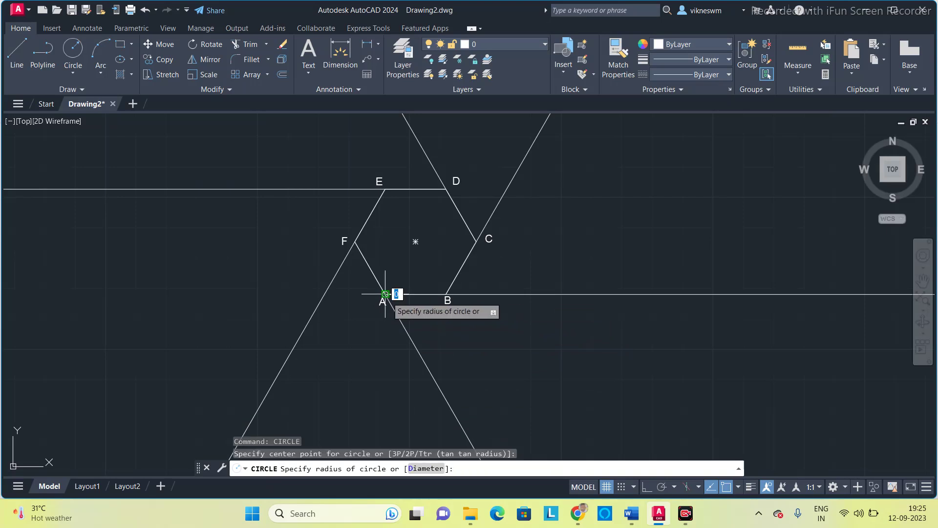
pyautogui.click(447, 293)
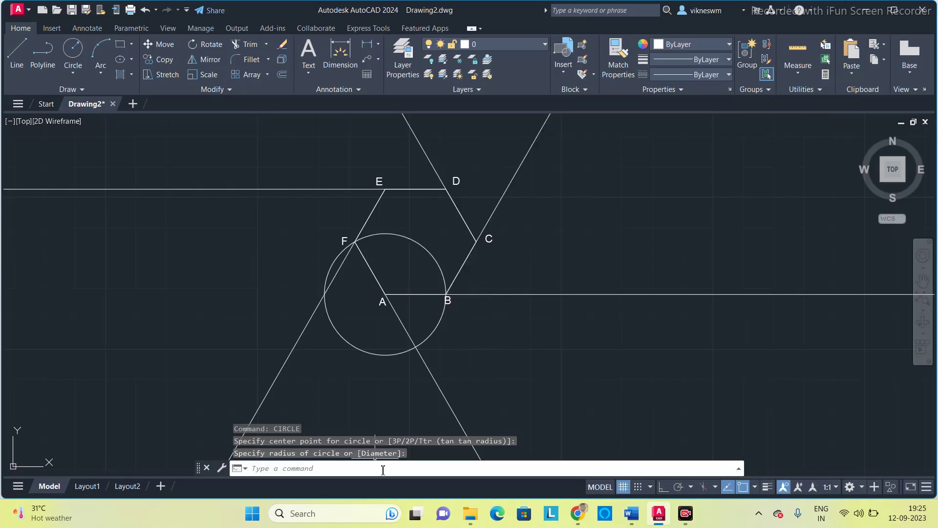
# Trim away the circle's upper arc, leaving the arc from B to the FA ray.
pyautogui.press('Return')
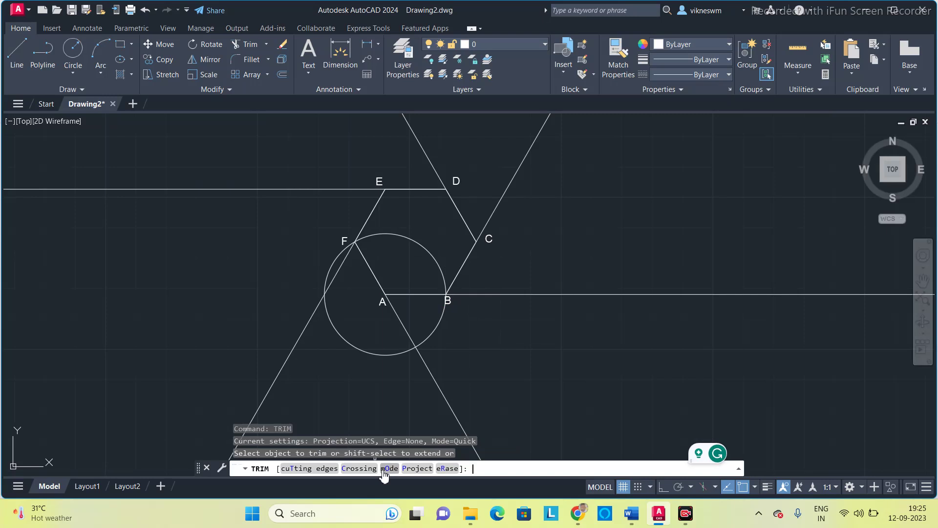
pyautogui.click(424, 248)
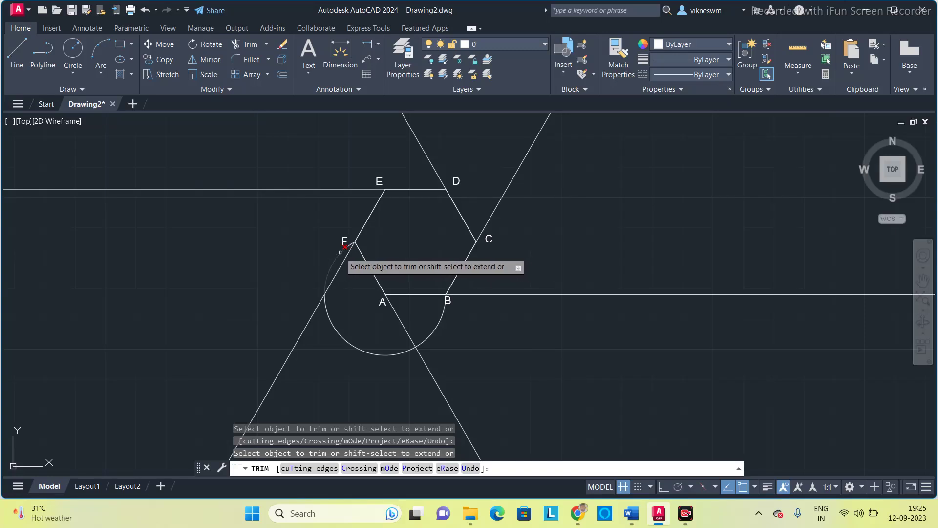
pyautogui.scroll(6, 341, 252)
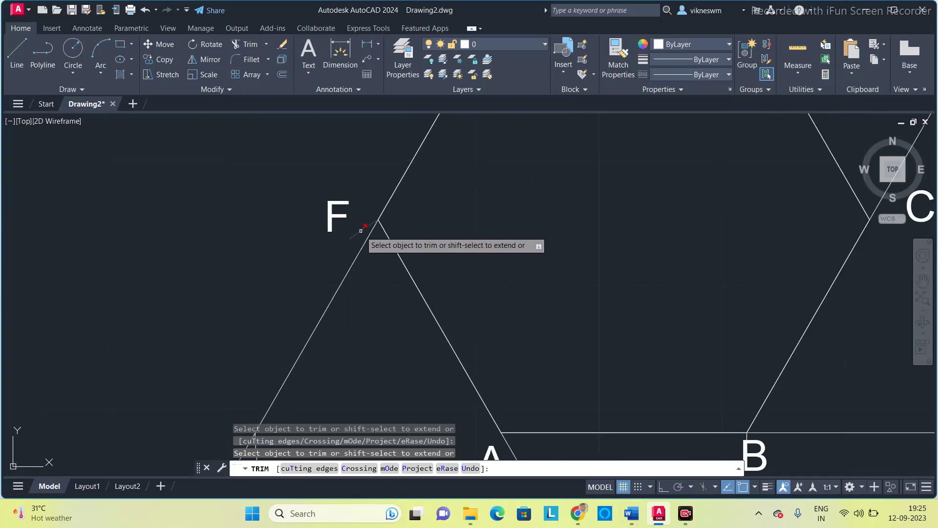
pyautogui.scroll(-2, 343, 274)
pyautogui.scroll(-5, 343, 273)
pyautogui.scroll(2, 340, 330)
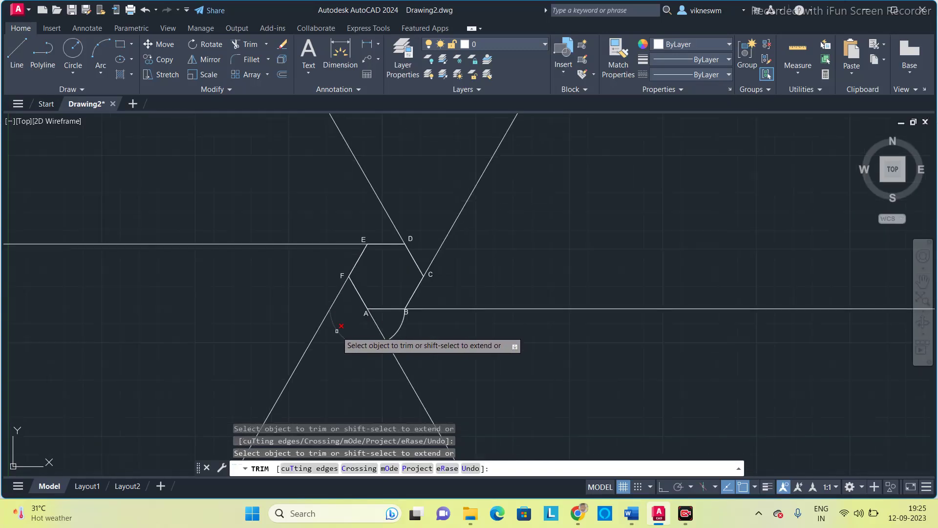
pyautogui.scroll(-3, 340, 330)
pyautogui.scroll(2, 362, 338)
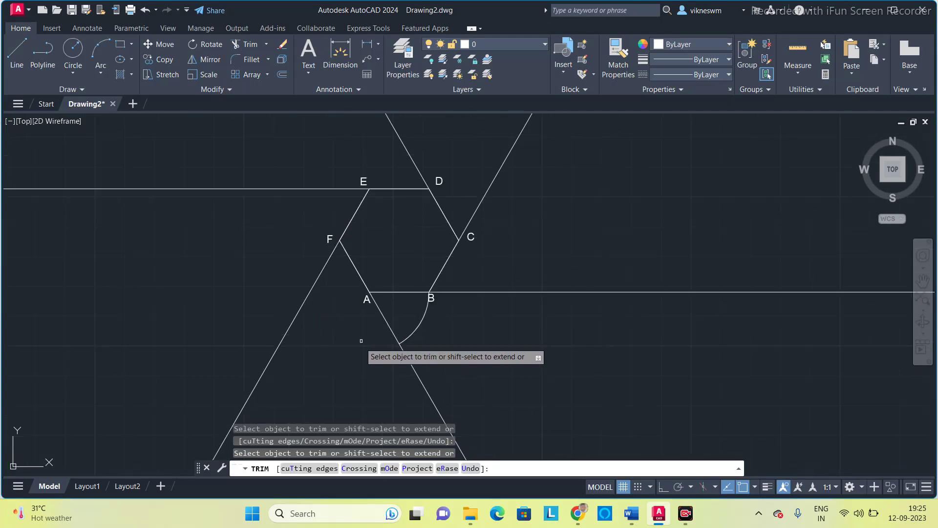
pyautogui.press('Escape')
pyautogui.moveTo(361, 342)
pyautogui.mouseDown(button='middle')
pyautogui.moveTo(352, 350)
pyautogui.moveTo(387, 315)
pyautogui.mouseUp(button='middle')
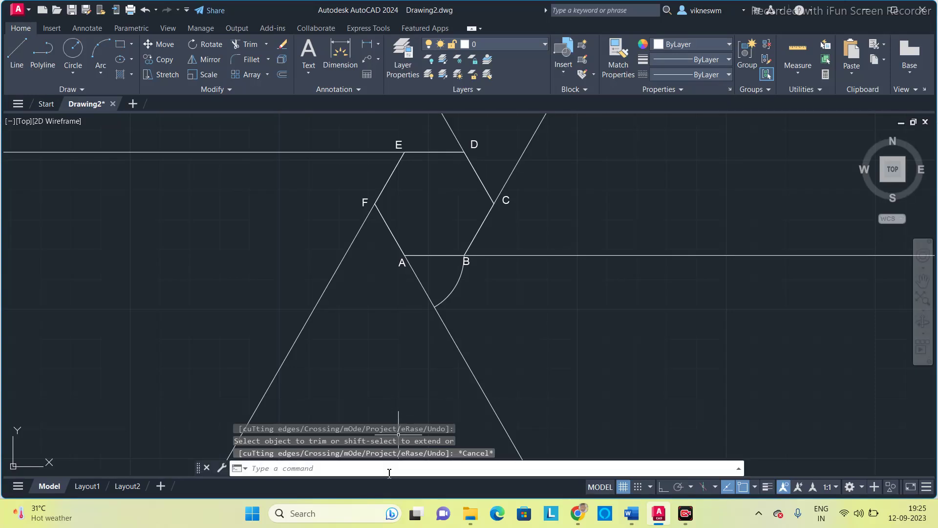
# Draw a circle of radius 40 centred on point F.
pyautogui.write('circ')
pyautogui.press('Return')
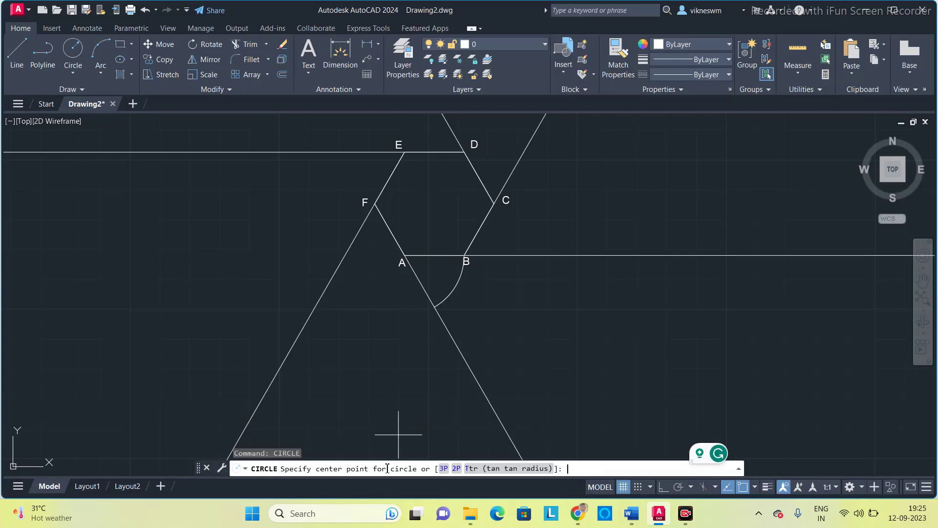
pyautogui.click(375, 203)
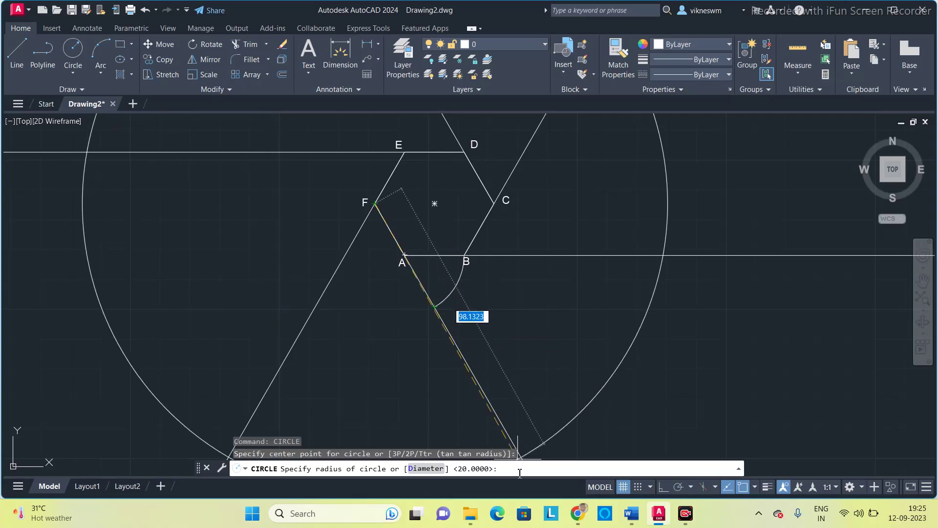
pyautogui.press('Return')
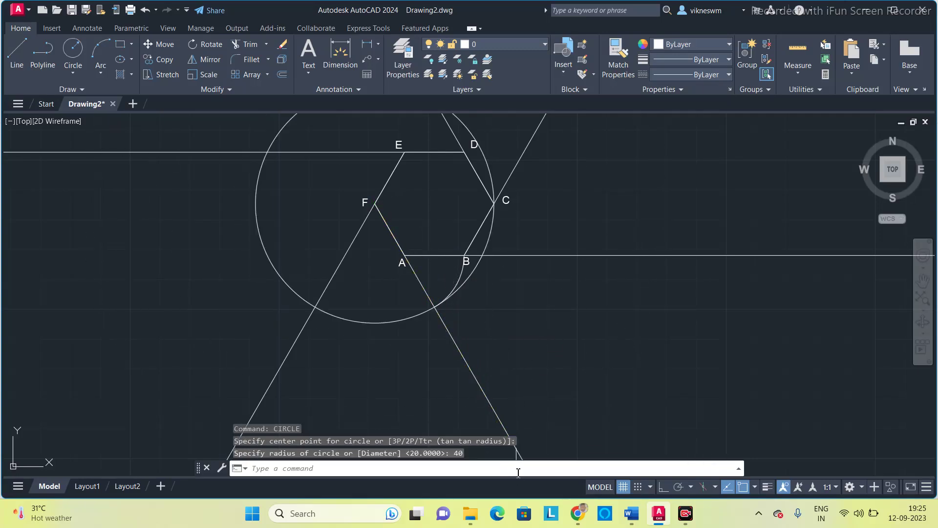
# Trim the new circle's upper-left arc and its arc between D and C.
pyautogui.click(357, 469)
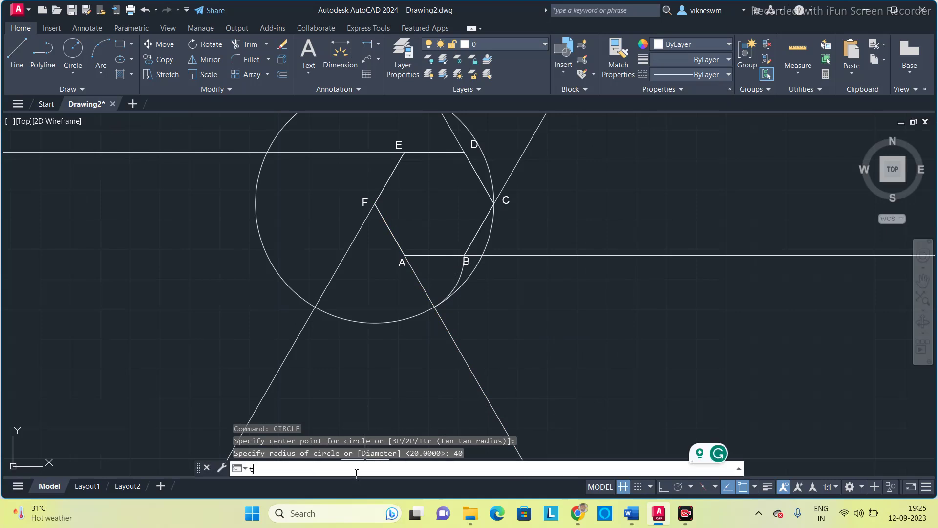
pyautogui.press('Return')
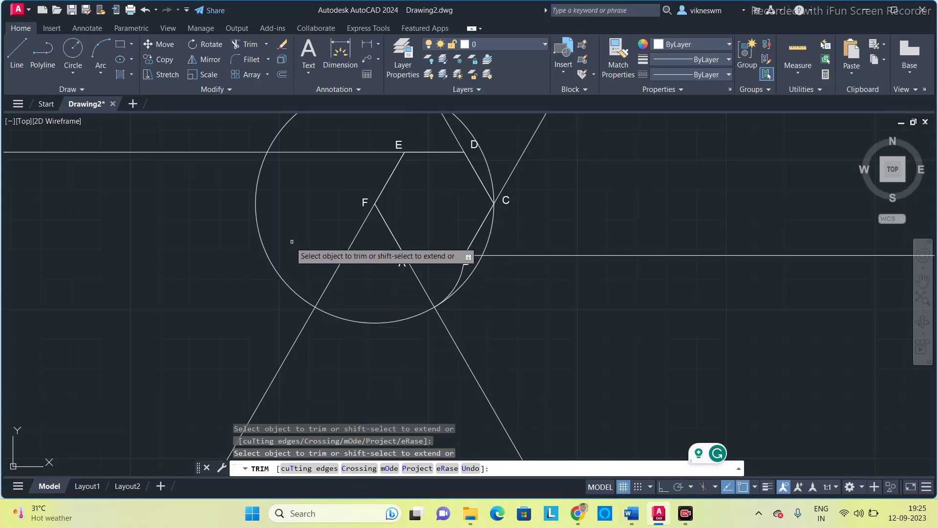
pyautogui.moveTo(294, 225); pyautogui.dragTo(279, 250, button='middle')
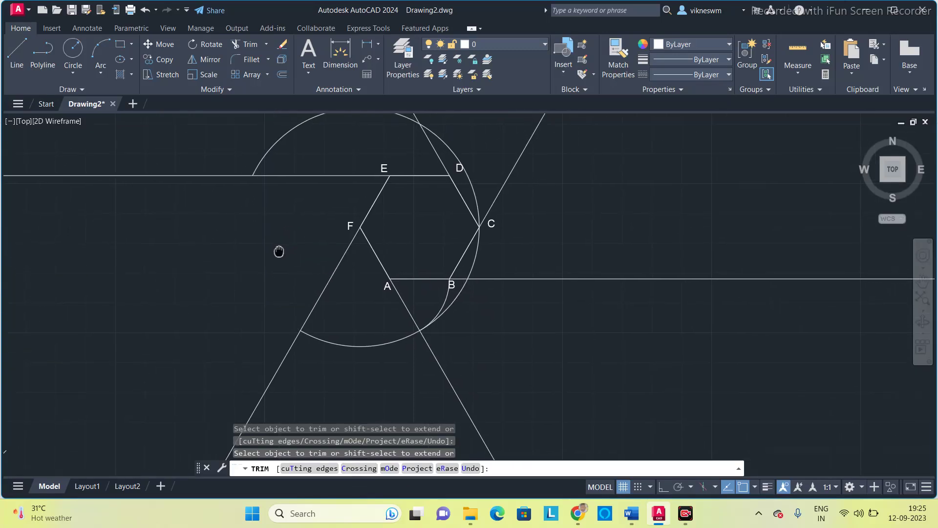
pyautogui.click(271, 148)
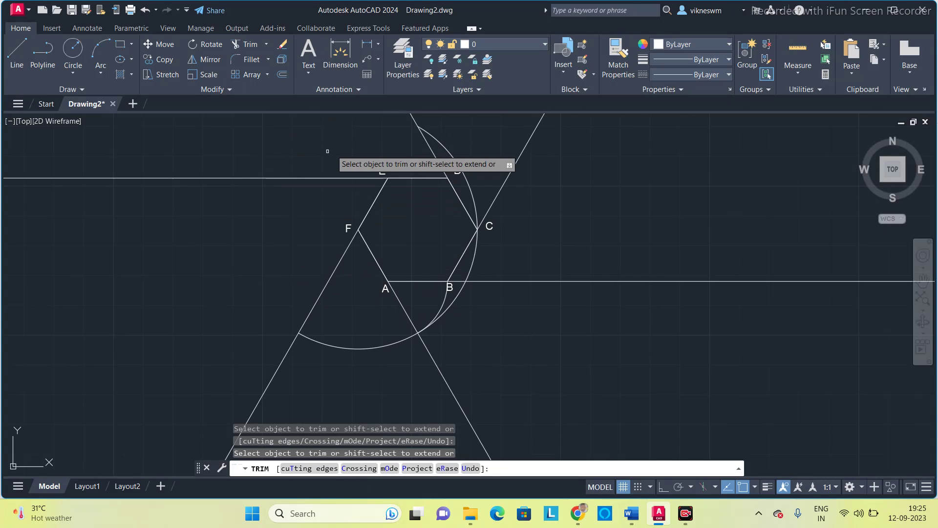
pyautogui.moveTo(357, 154); pyautogui.dragTo(350, 171, button='middle')
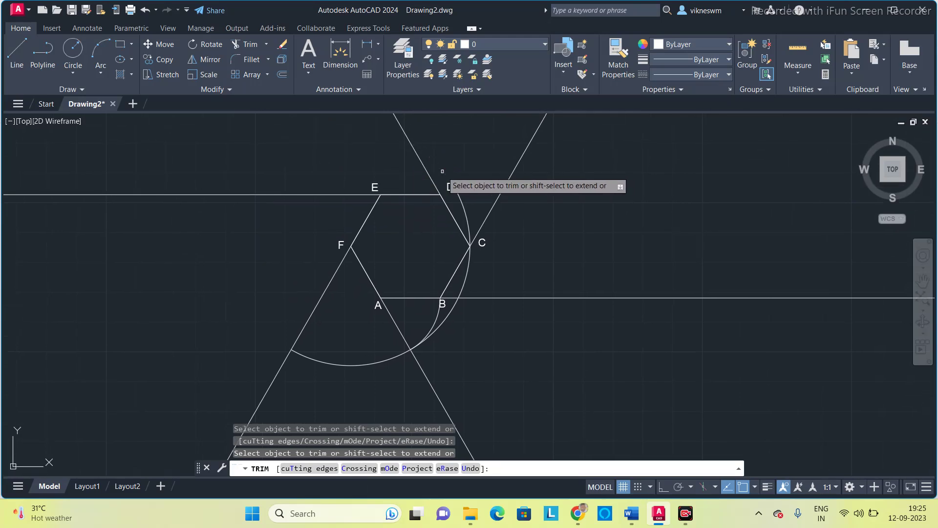
pyautogui.click(463, 205)
# Fence-trim the leftover arc back to C, leaving the arc ending at the EF ray.
pyautogui.scroll(6, 458, 188)
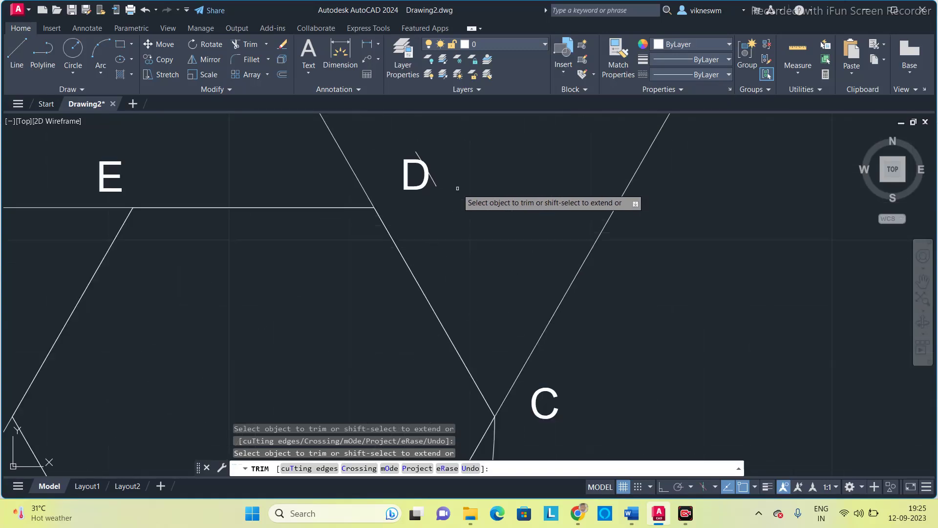
pyautogui.scroll(4, 458, 188)
pyautogui.scroll(-3, 384, 244)
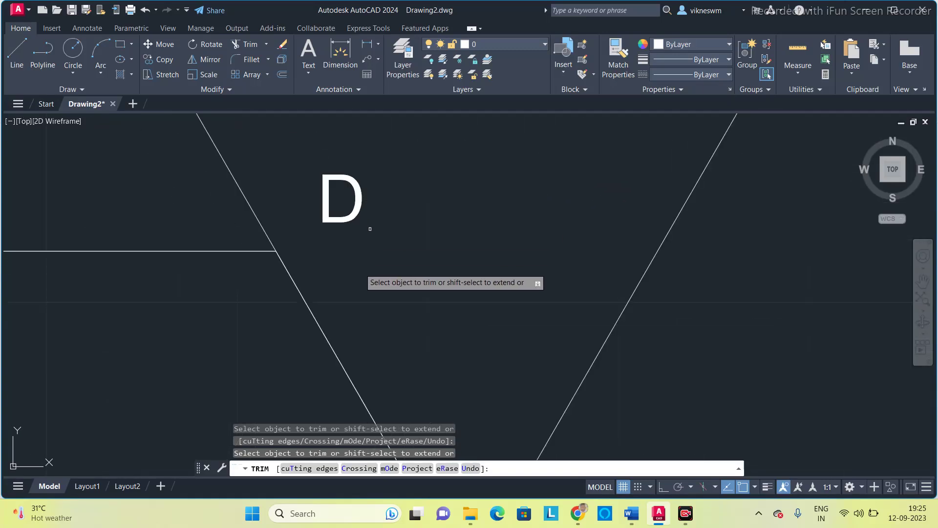
pyautogui.scroll(-4, 370, 229)
pyautogui.moveTo(369, 326); pyautogui.dragTo(429, 245, button='middle')
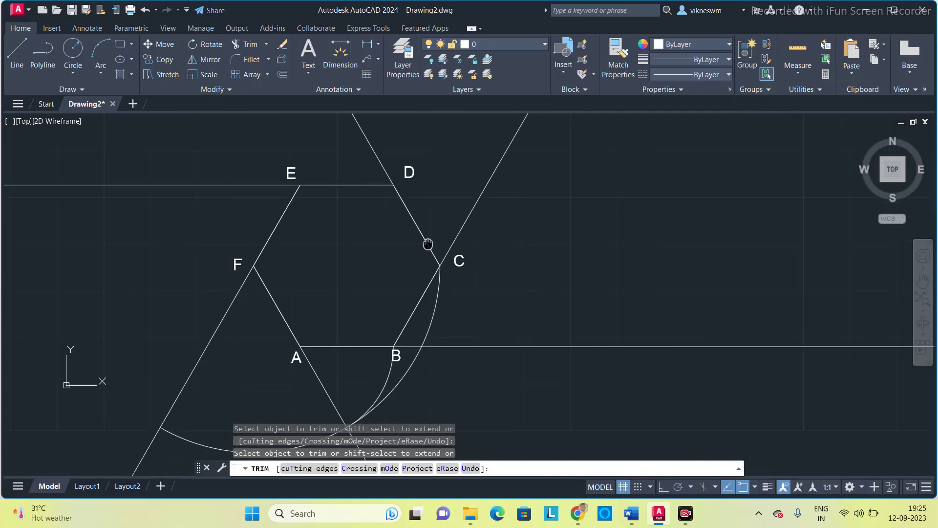
pyautogui.click(447, 284)
pyautogui.press('Return')
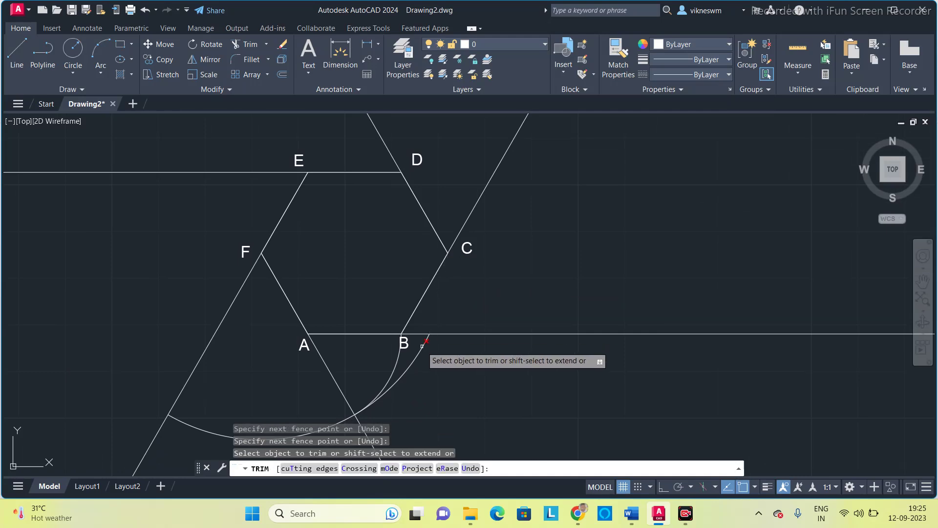
pyautogui.moveTo(415, 352); pyautogui.dragTo(482, 281, button='middle')
pyautogui.scroll(-2, 493, 279)
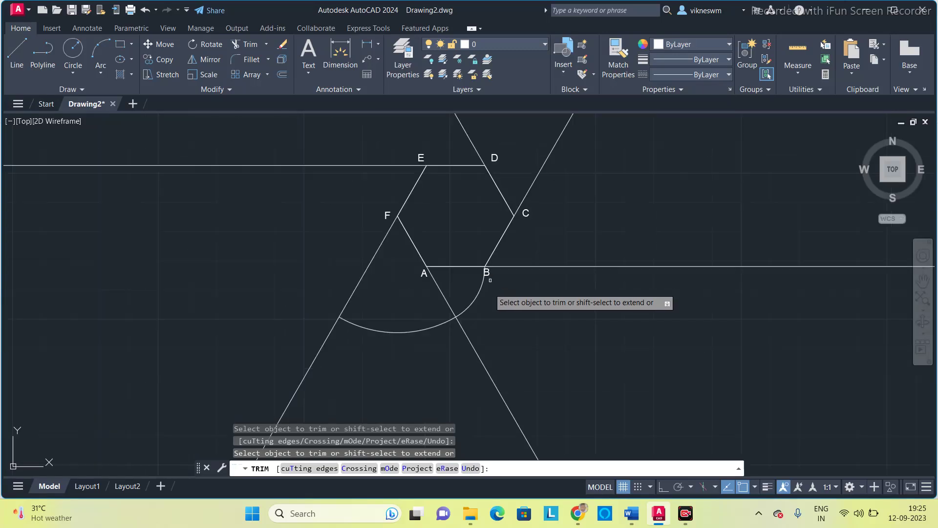
pyautogui.press('Escape')
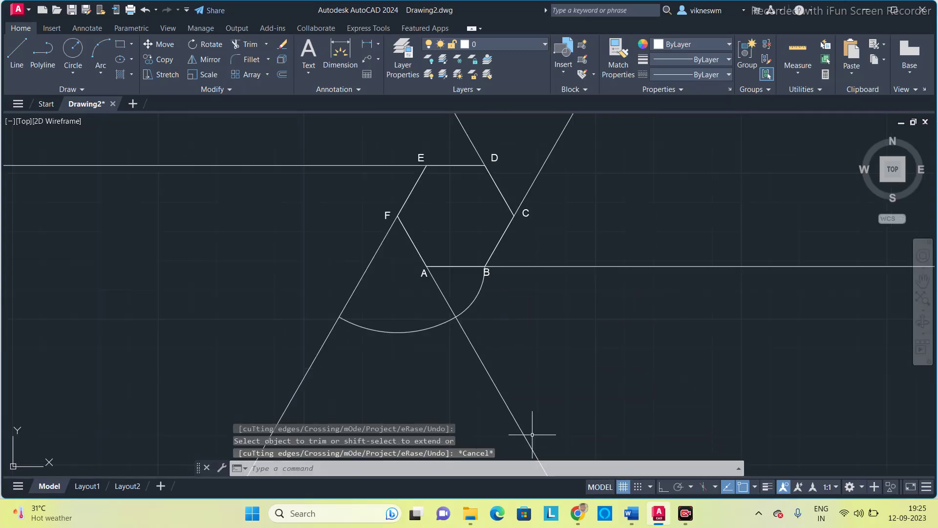
# Draw a 60-radius circle centred on point E.
pyautogui.write('circ')
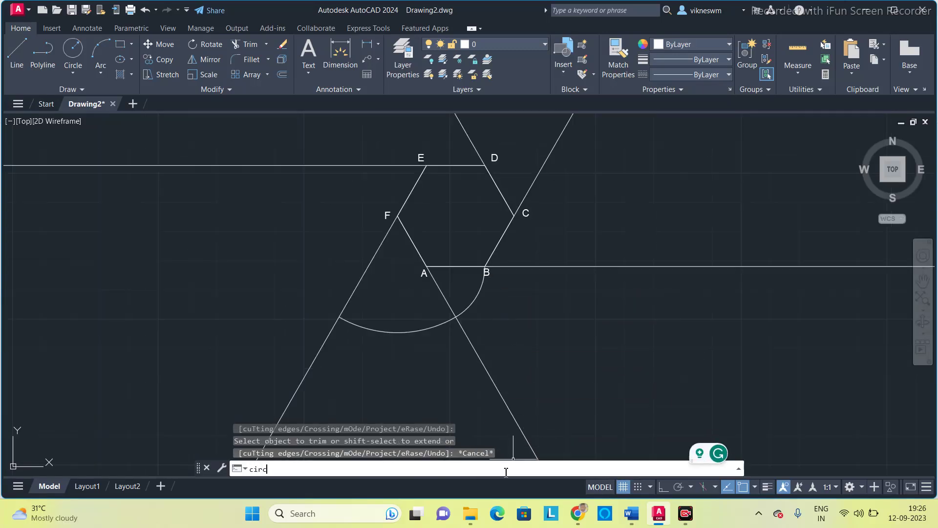
pyautogui.write('l')
pyautogui.press('Return')
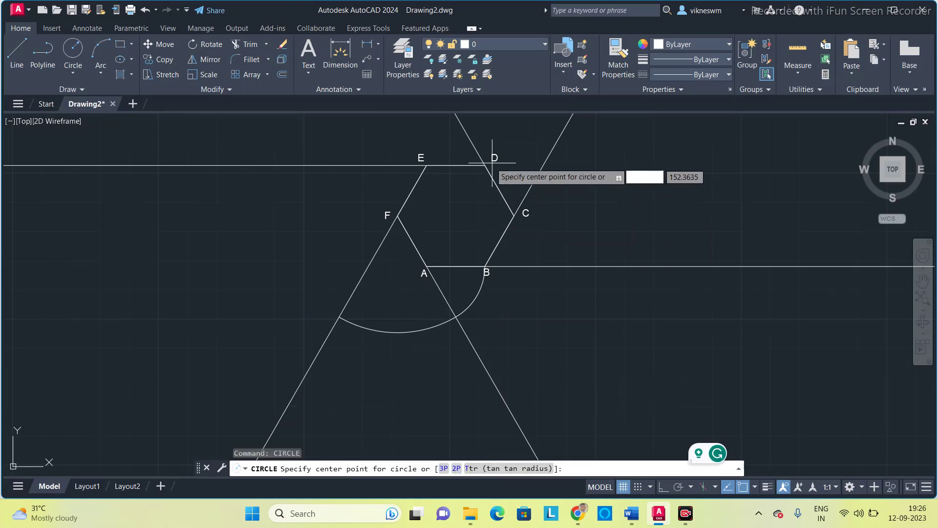
pyautogui.click(426, 166)
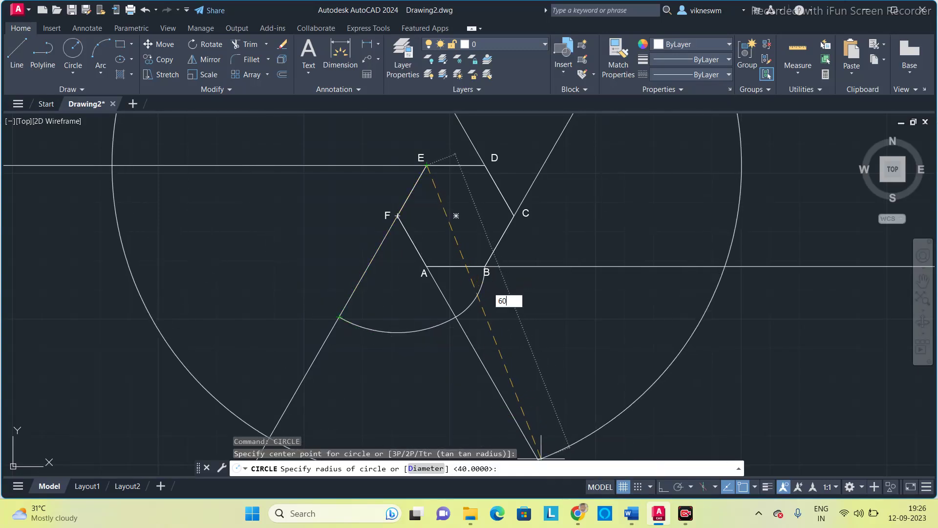
pyautogui.write('60')
pyautogui.press('Return')
pyautogui.scroll(-2, 482, 252)
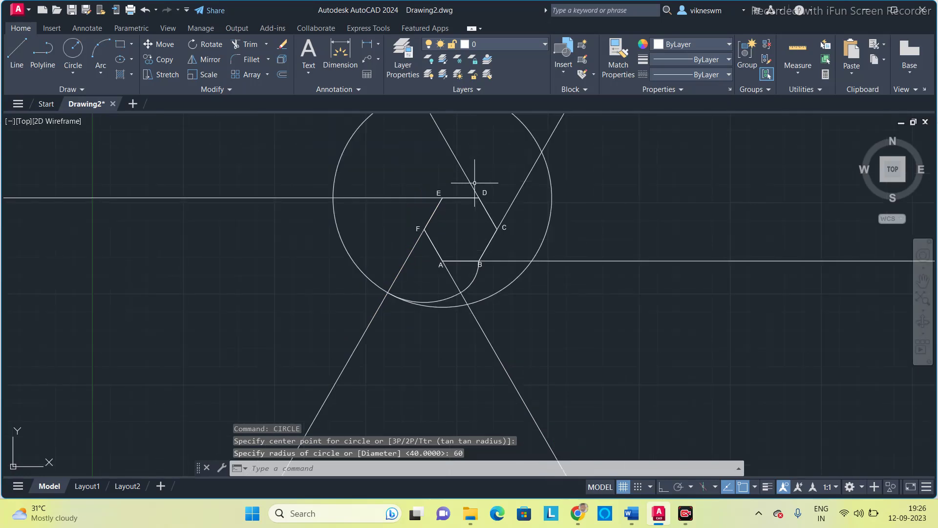
pyautogui.scroll(1, 482, 179)
# Trim the circle's top, right and lower-right arcs, leaving the arc that reaches the DE line.
pyautogui.click(362, 472)
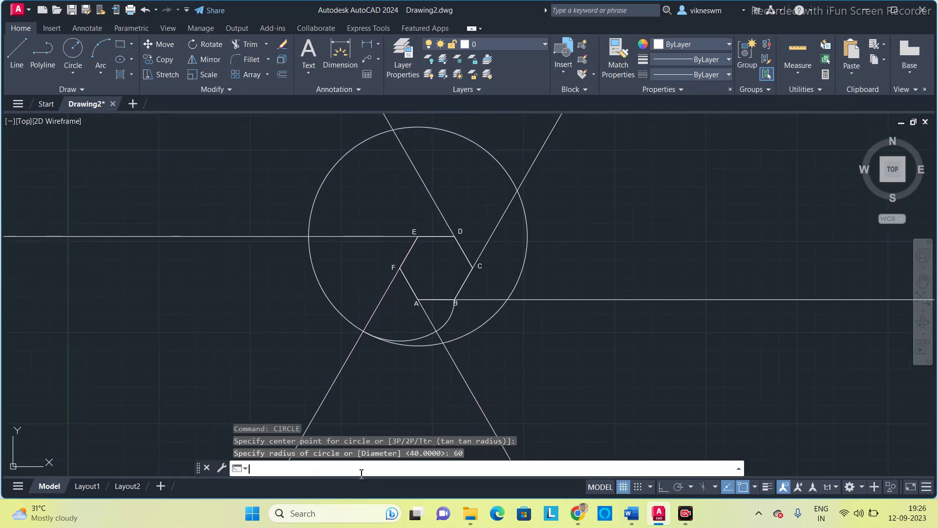
pyautogui.write('trim')
pyautogui.press('Return')
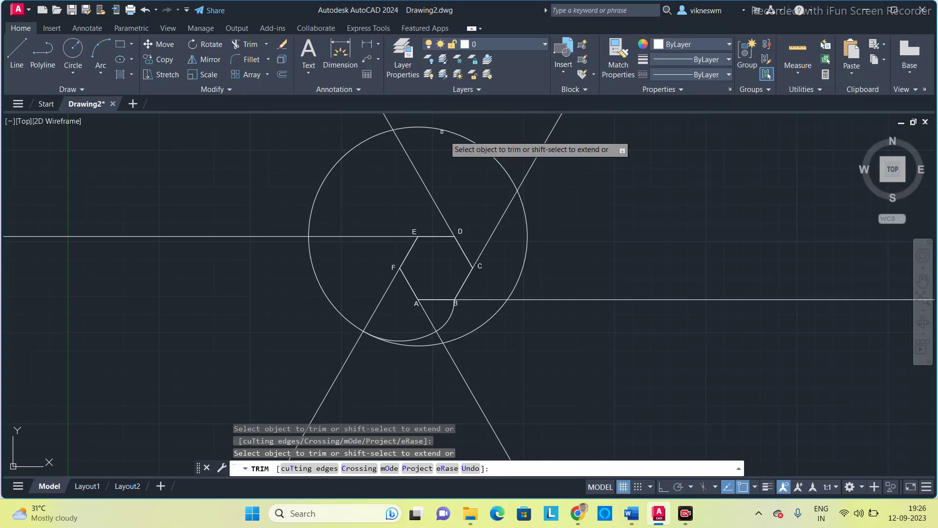
pyautogui.click(356, 142)
pyautogui.click(522, 204)
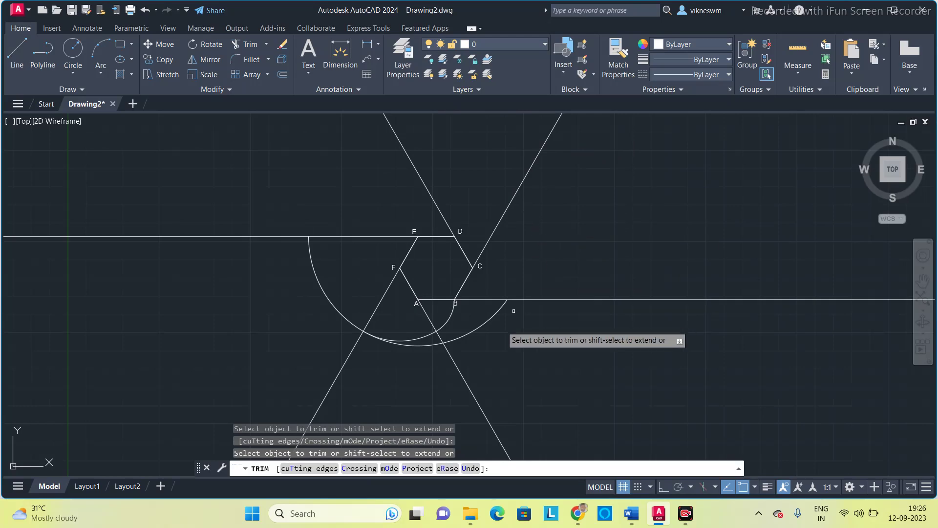
pyautogui.click(486, 322)
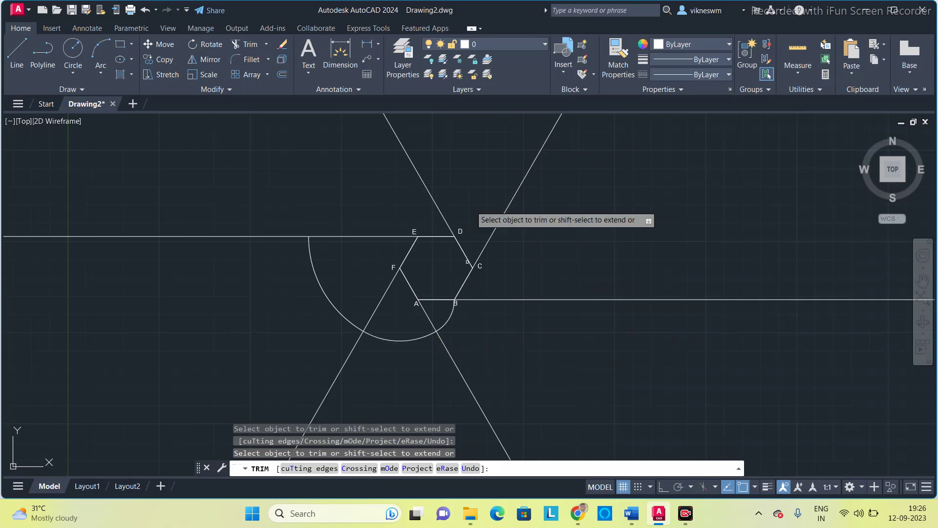
pyautogui.press('Escape')
pyautogui.click(436, 467)
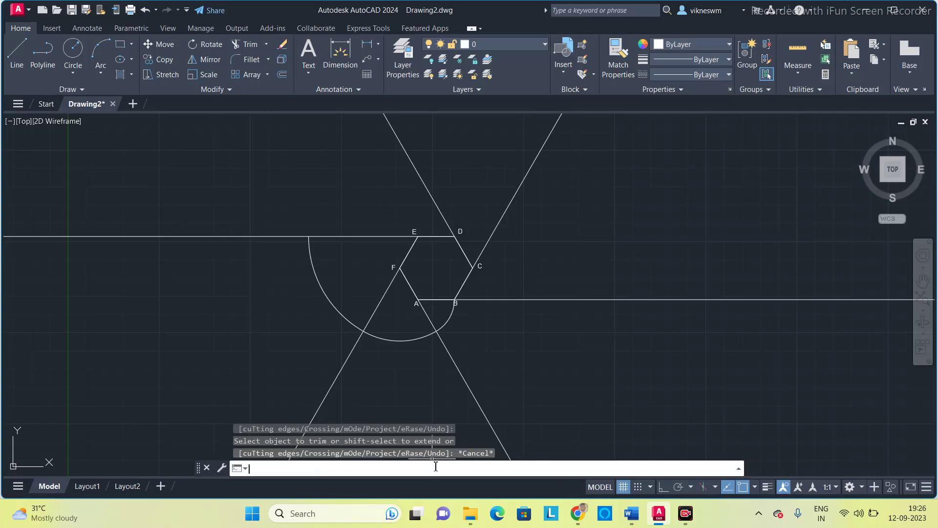
pyautogui.write('circle')
pyautogui.press('Return')
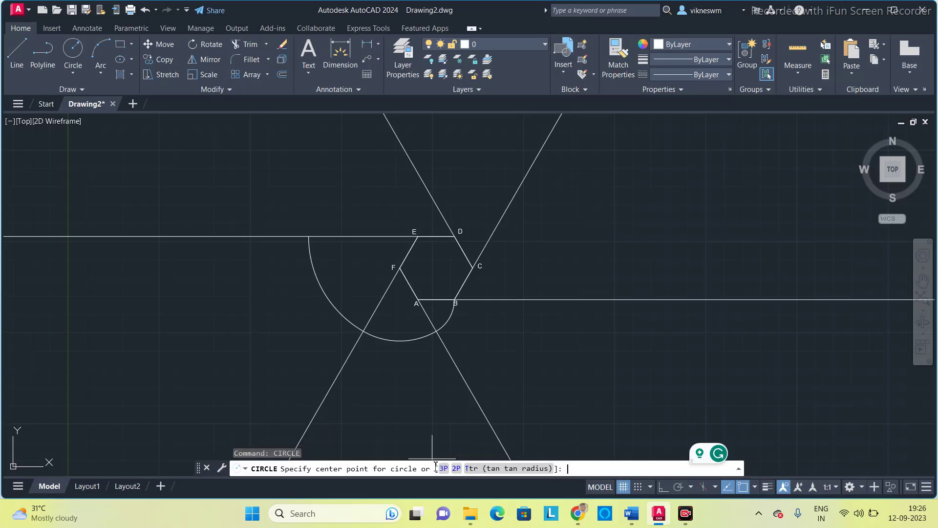
# Draw an 80-radius circle centred on D and trim away its lower-left, lower-right and right parts.
pyautogui.click(454, 236)
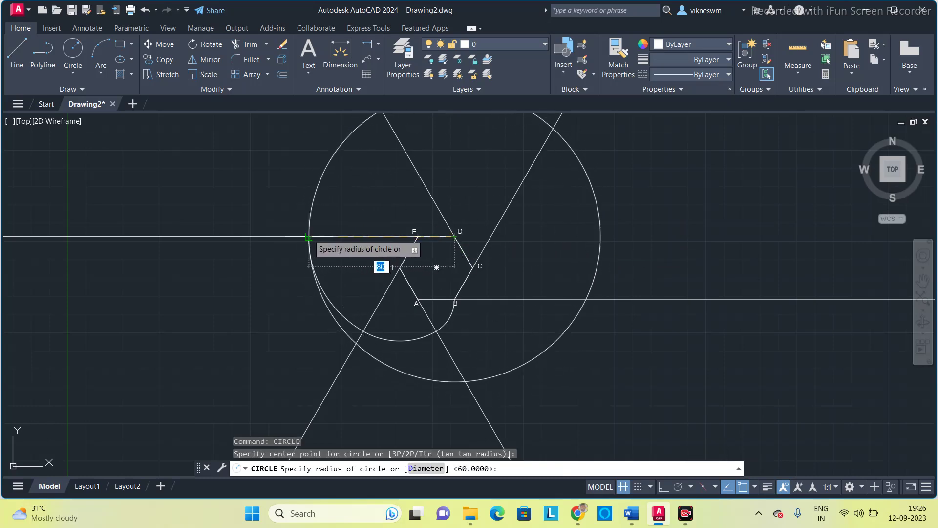
pyautogui.press('Return')
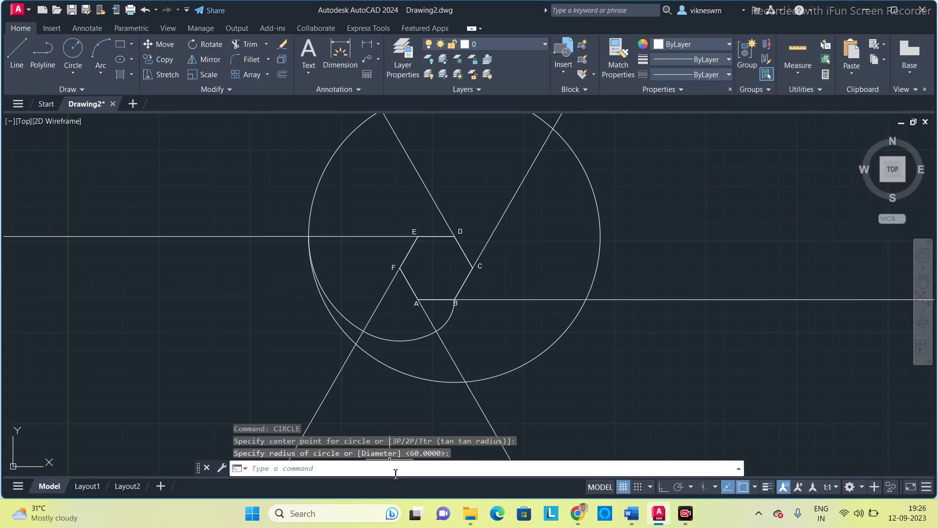
pyautogui.write('trim')
pyautogui.press('Return')
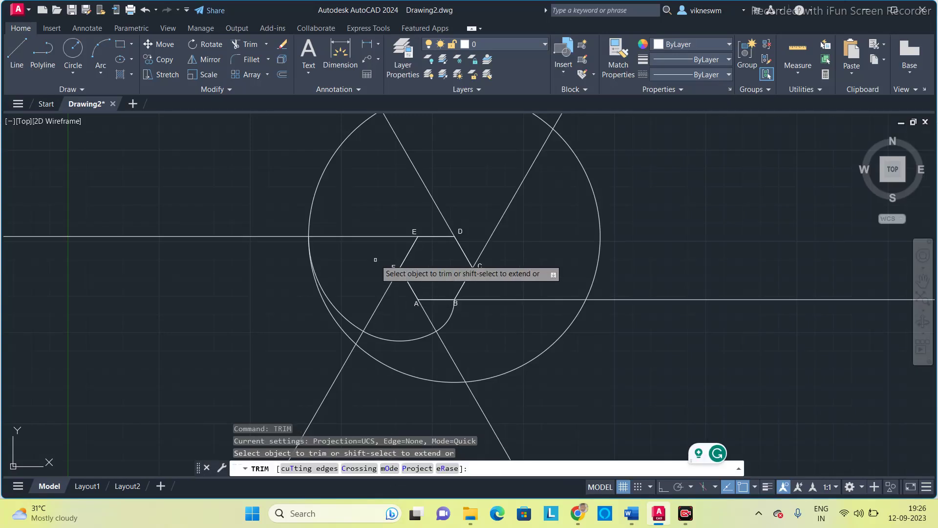
pyautogui.click(335, 329)
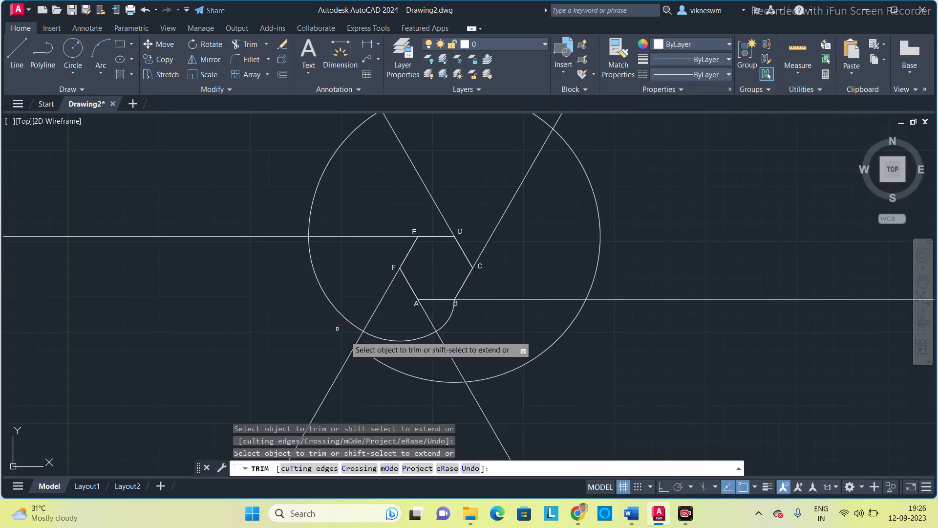
pyautogui.click(521, 366)
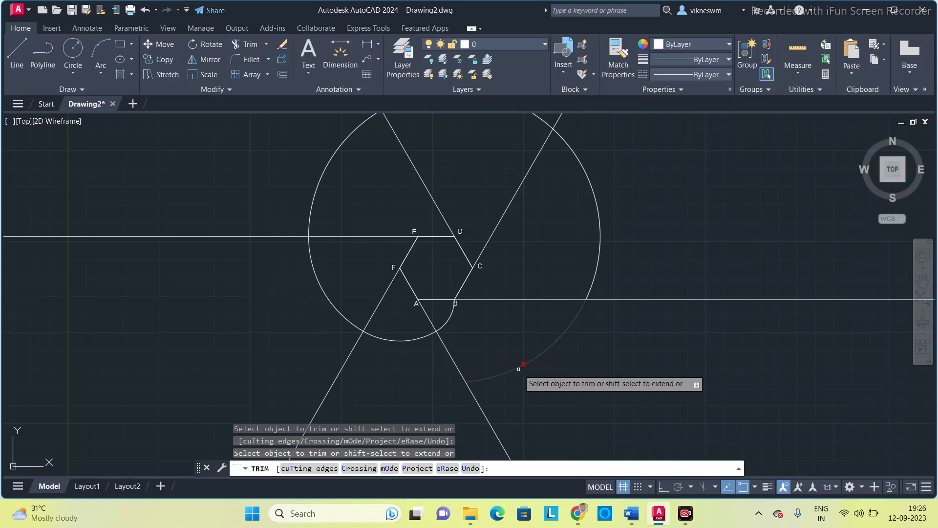
pyautogui.click(598, 259)
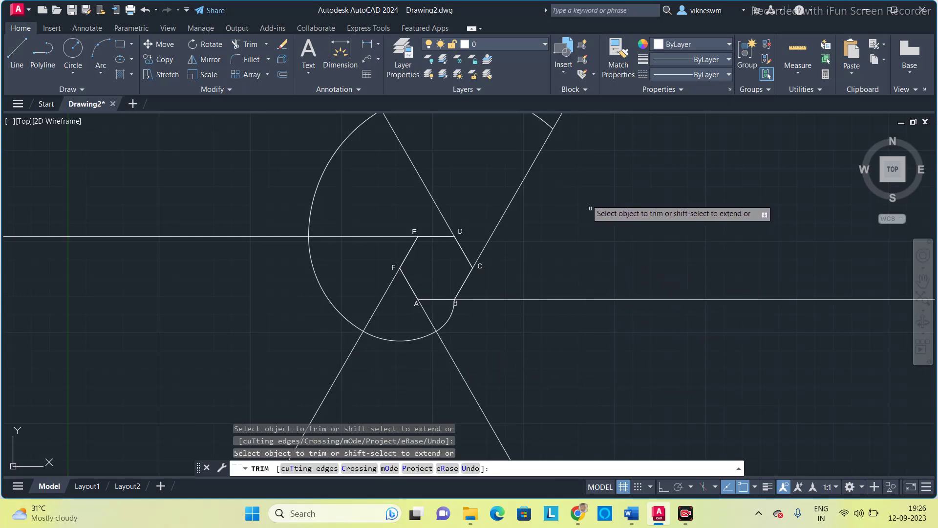
pyautogui.scroll(3, 508, 147)
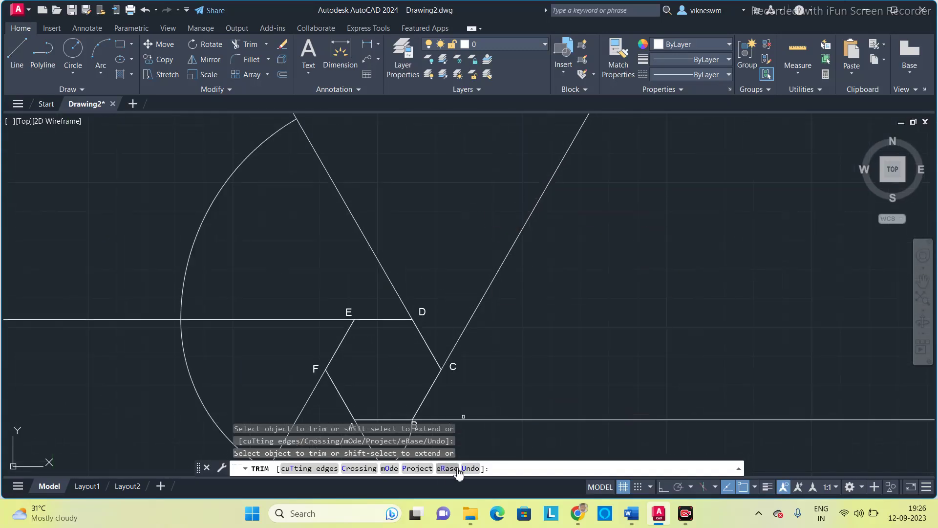
pyautogui.press('Escape')
# Draw a circle centred on C passing through the previous arc's end.
pyautogui.write('cic')
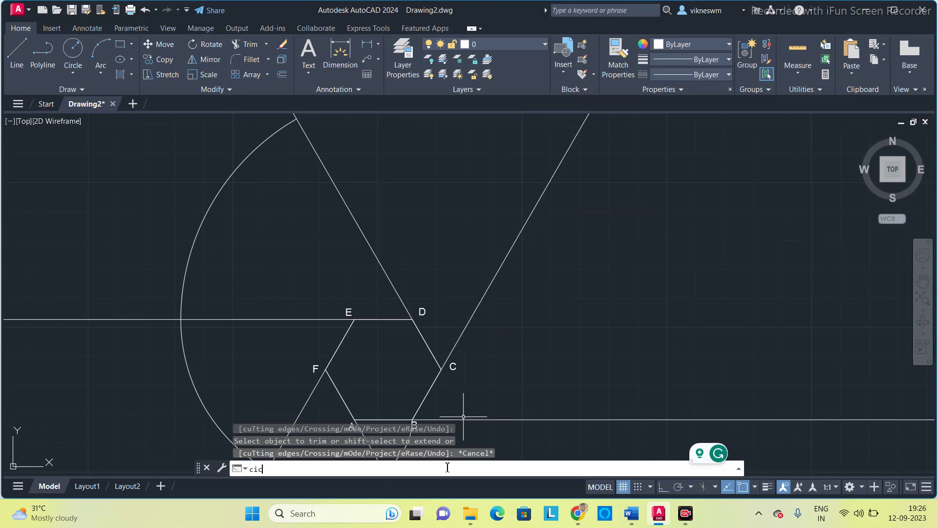
pyautogui.press('BackSpace')
pyautogui.write('rcle')
pyautogui.press('Return')
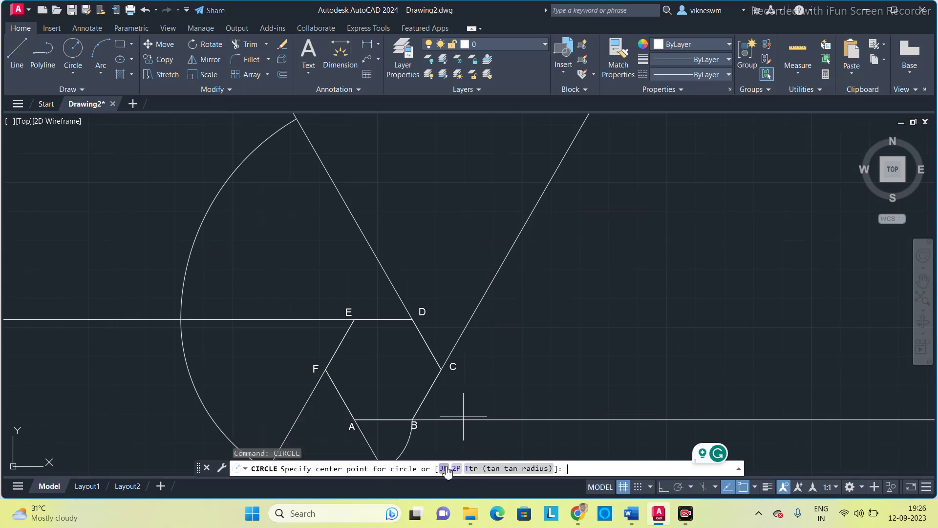
pyautogui.click(441, 369)
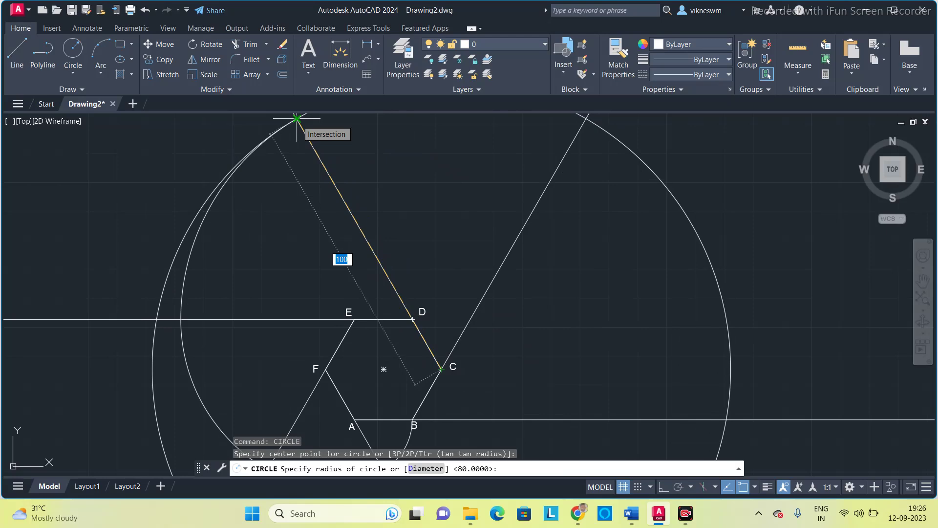
pyautogui.click(296, 119)
pyautogui.scroll(-2, 407, 217)
pyautogui.moveTo(409, 210); pyautogui.dragTo(407, 198, button='middle')
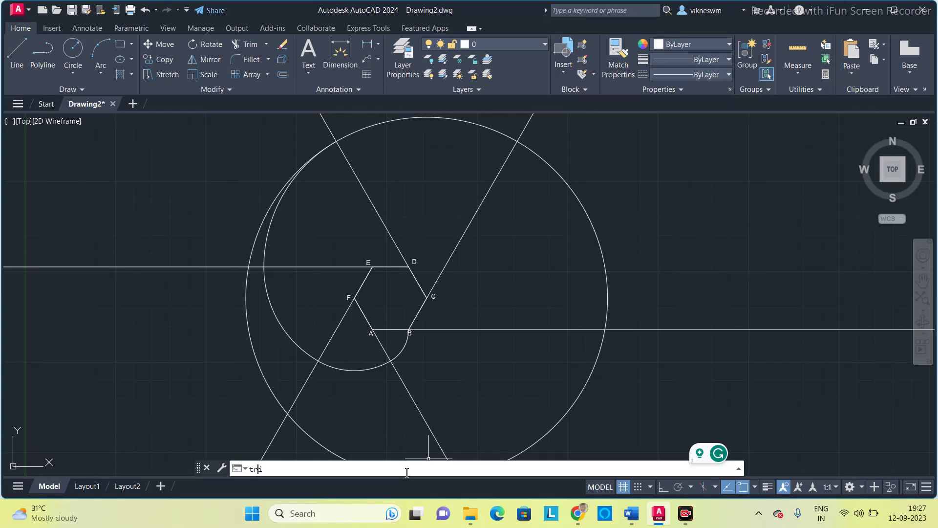
# Trim the circle's upper-left and lower-left parts so the arc stops at the extended BC line.
pyautogui.press('Return')
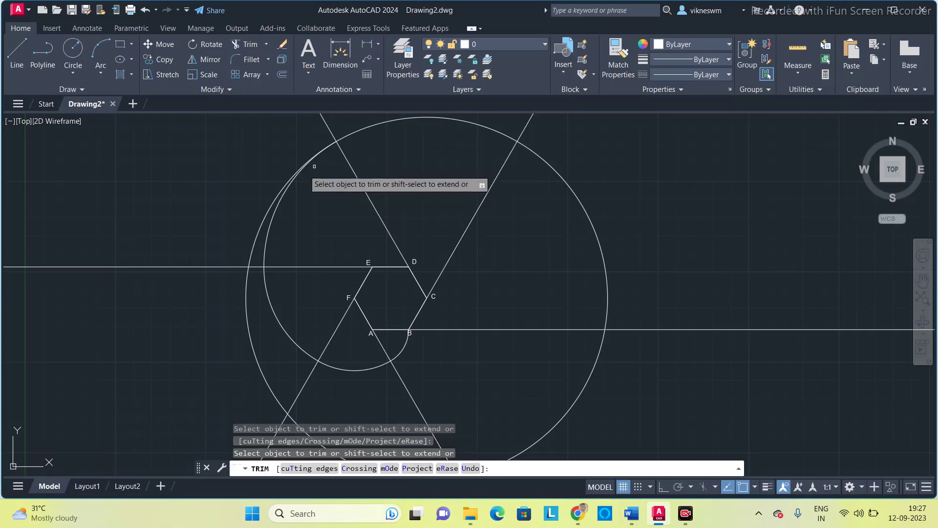
pyautogui.click(263, 226)
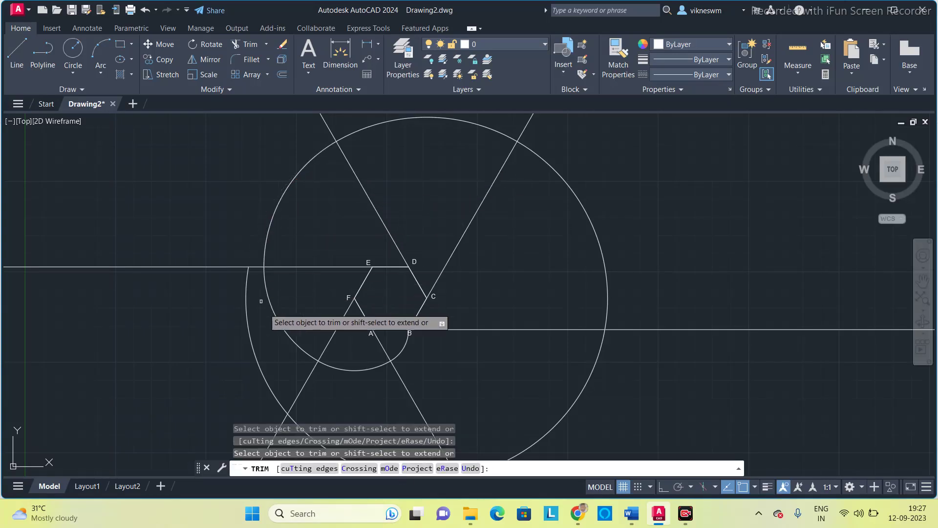
pyautogui.moveTo(316, 396); pyautogui.dragTo(333, 357, button='middle')
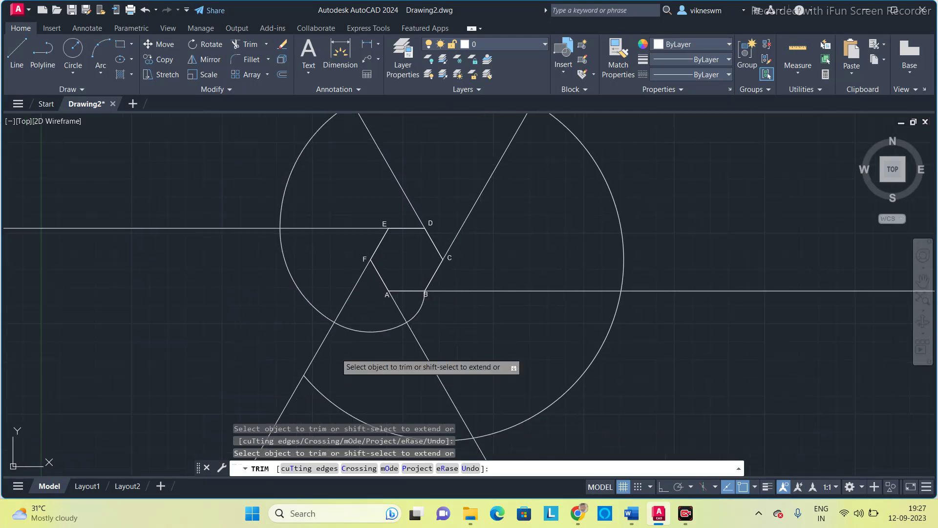
pyautogui.click(321, 393)
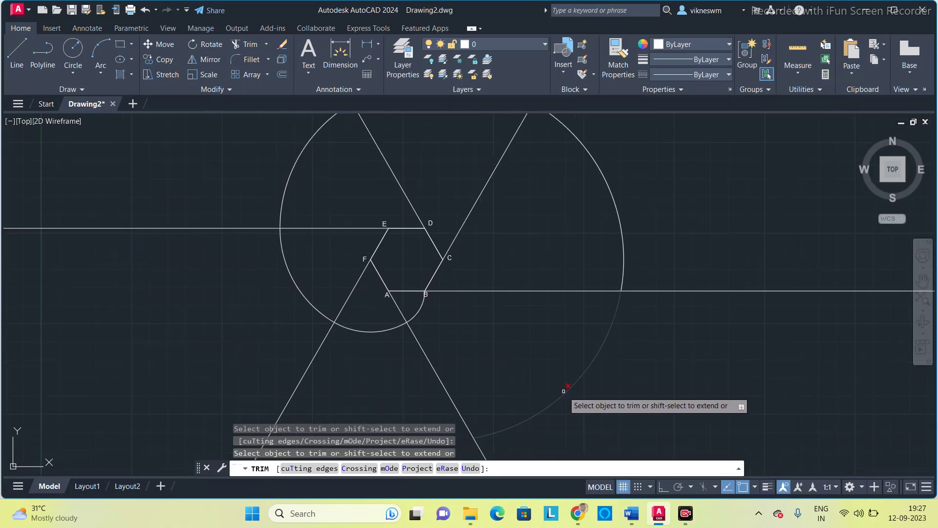
pyautogui.moveTo(565, 392); pyautogui.dragTo(542, 346, button='middle')
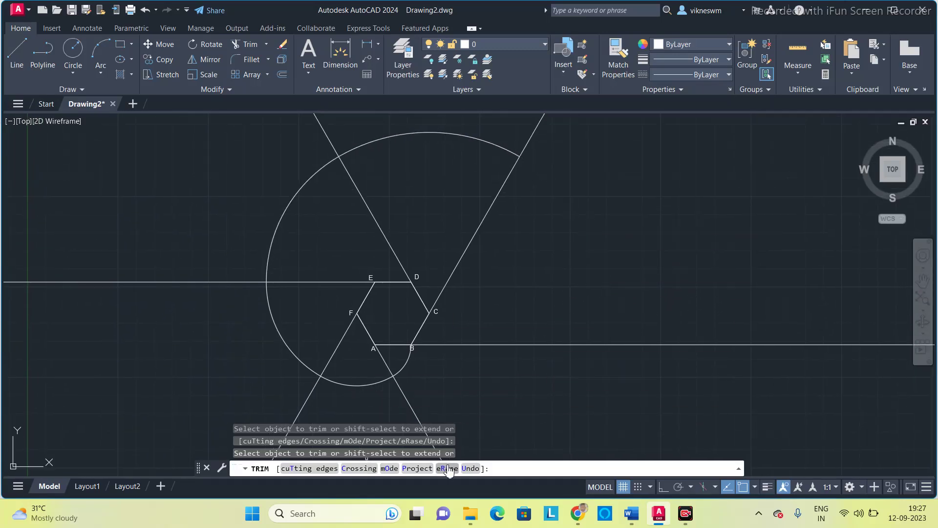
pyautogui.press('Escape')
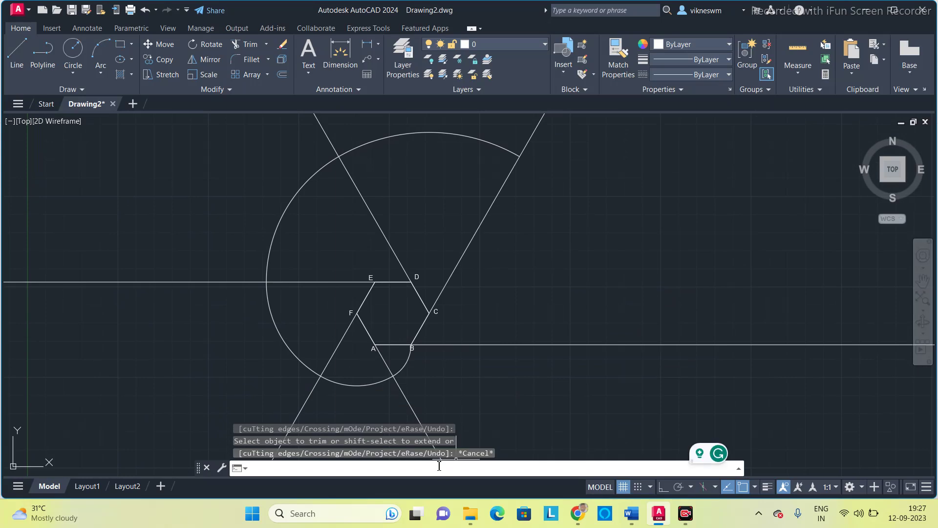
# Draw a stray circle centred on C, then undo it.
pyautogui.write('cir')
pyautogui.press('Return')
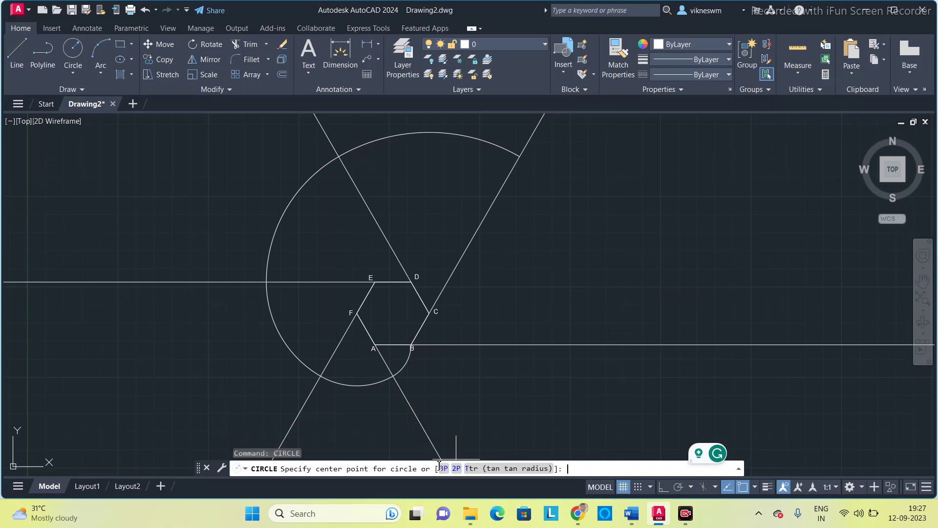
pyautogui.press('Return')
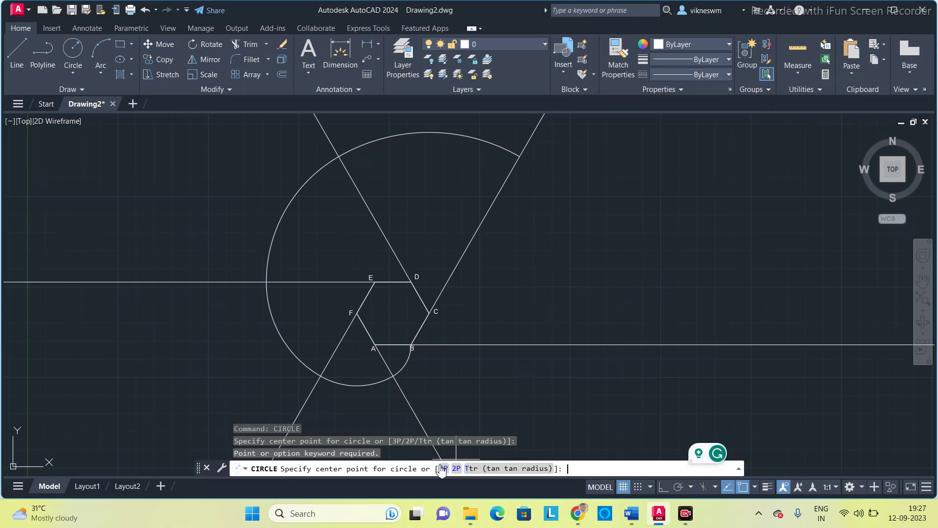
pyautogui.click(429, 312)
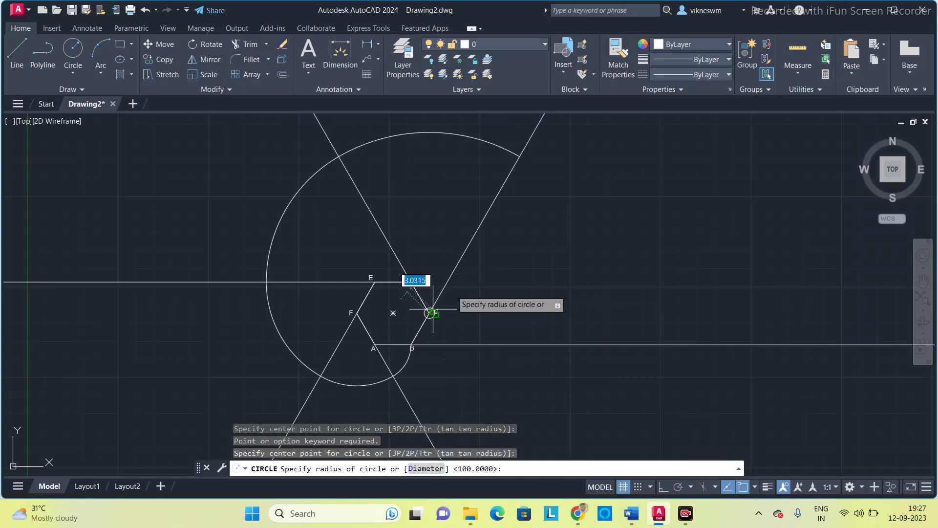
pyautogui.click(519, 157)
pyautogui.scroll(-2, 518, 311)
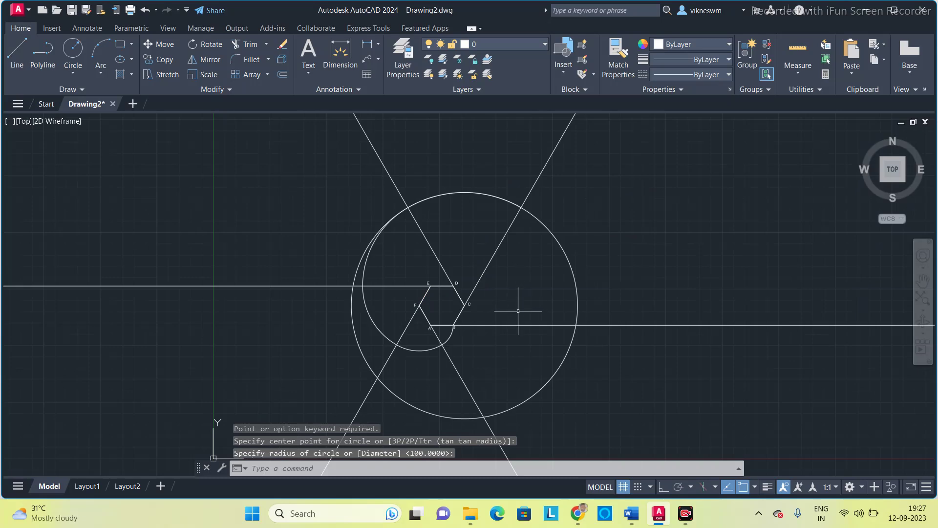
pyautogui.scroll(2, 502, 401)
pyautogui.moveTo(529, 235); pyautogui.dragTo(517, 245, button='middle')
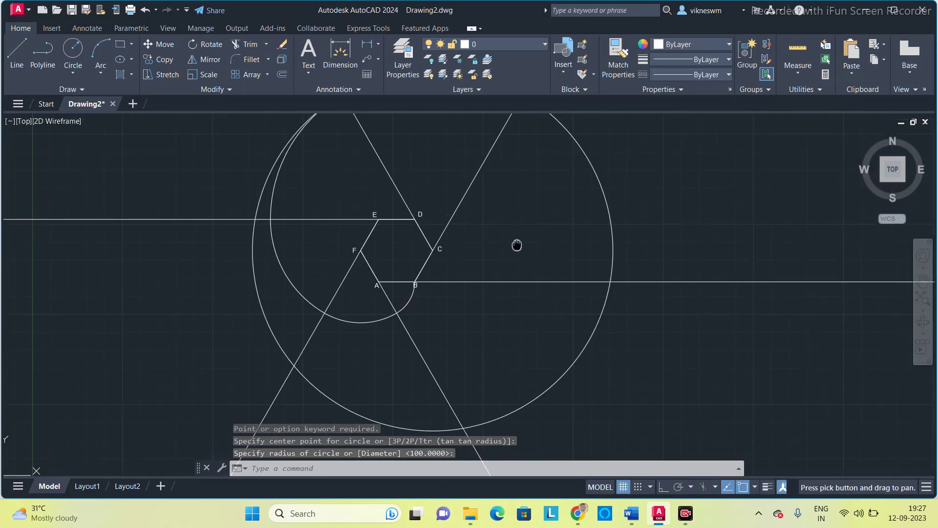
pyautogui.scroll(-2, 544, 328)
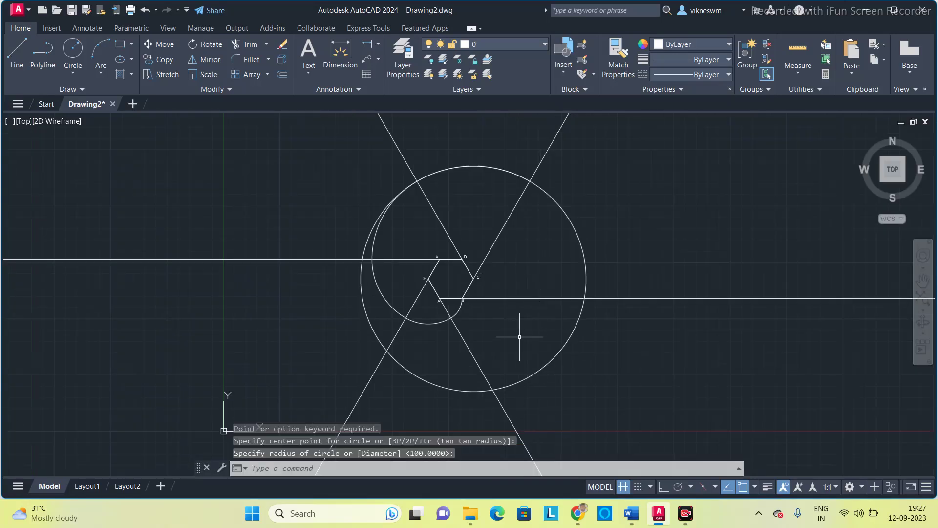
pyautogui.scroll(2, 511, 323)
pyautogui.scroll(-2, 511, 320)
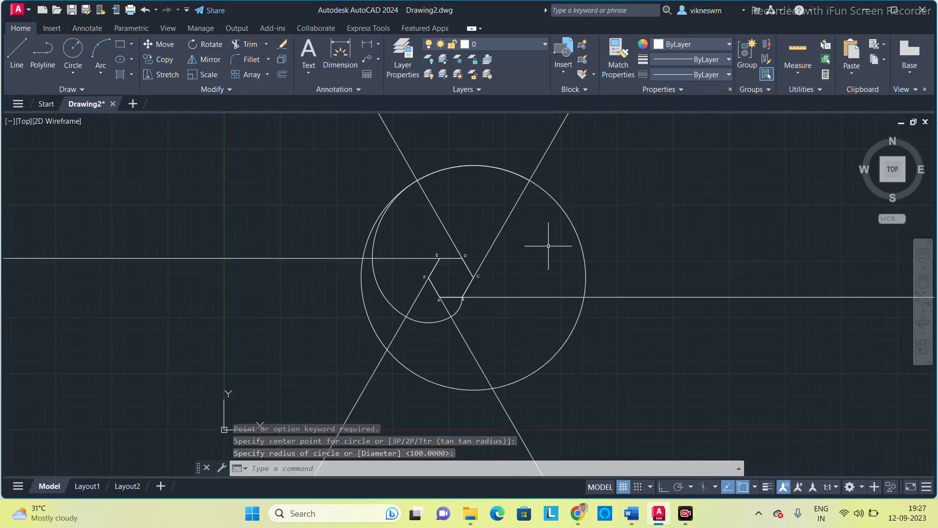
pyautogui.hotkey('ctrl', 'z')
pyautogui.hotkey('ctrl', 'z')
pyautogui.hotkey('ctrl', 'z')
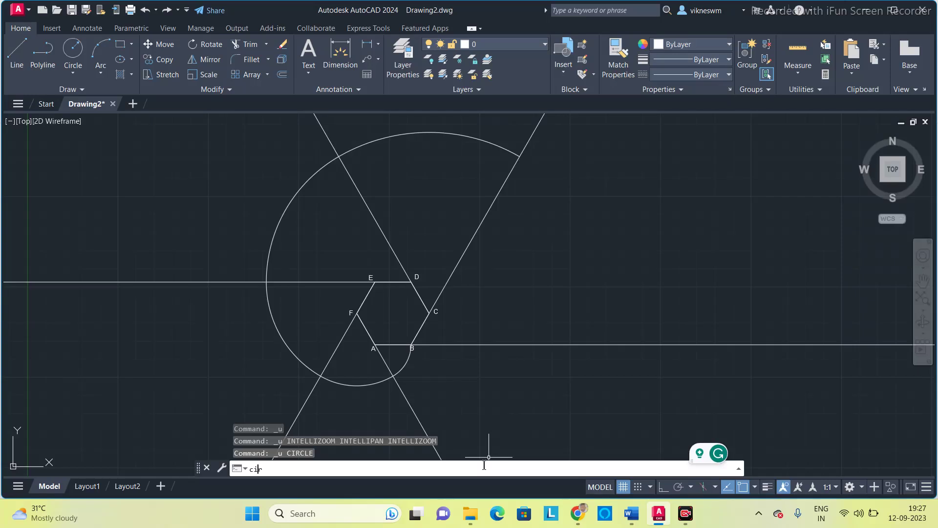
# Draw a 120-radius circle centred on point B.
pyautogui.press('Return')
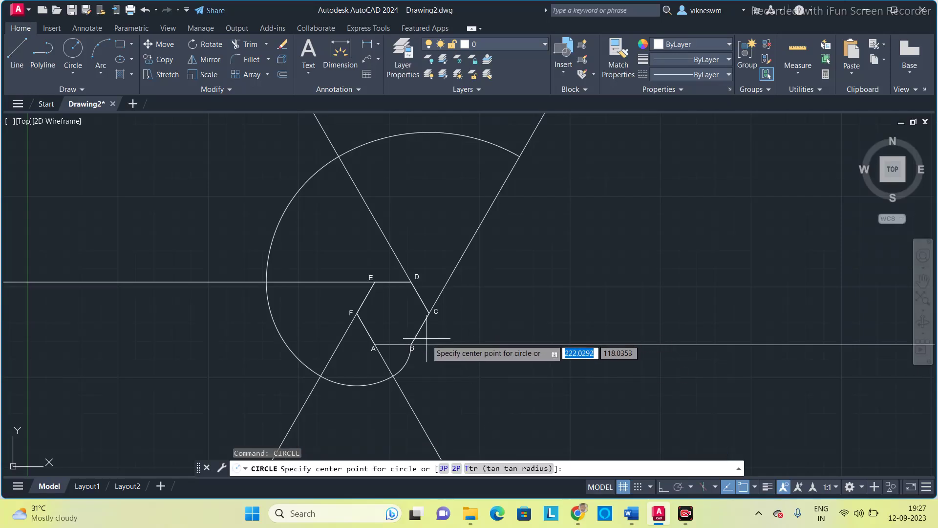
pyautogui.click(412, 345)
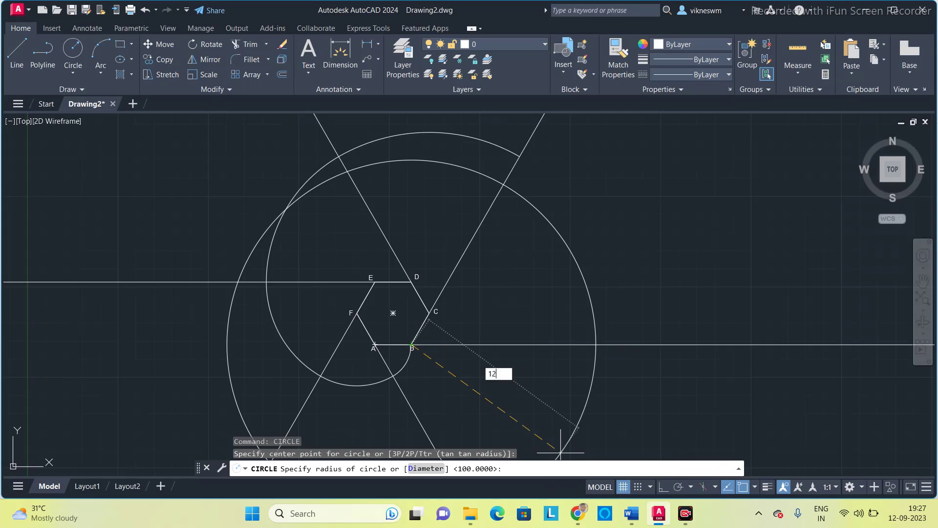
pyautogui.press('Return')
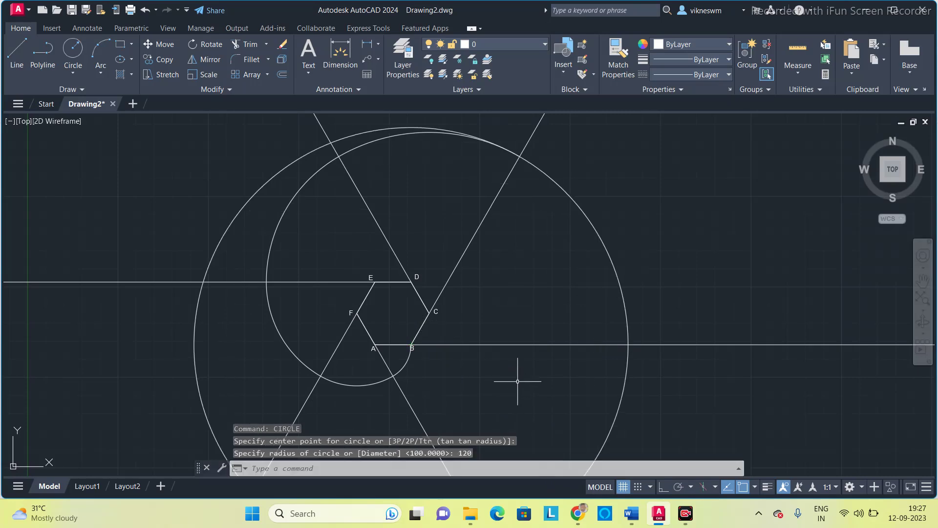
pyautogui.scroll(-2, 513, 377)
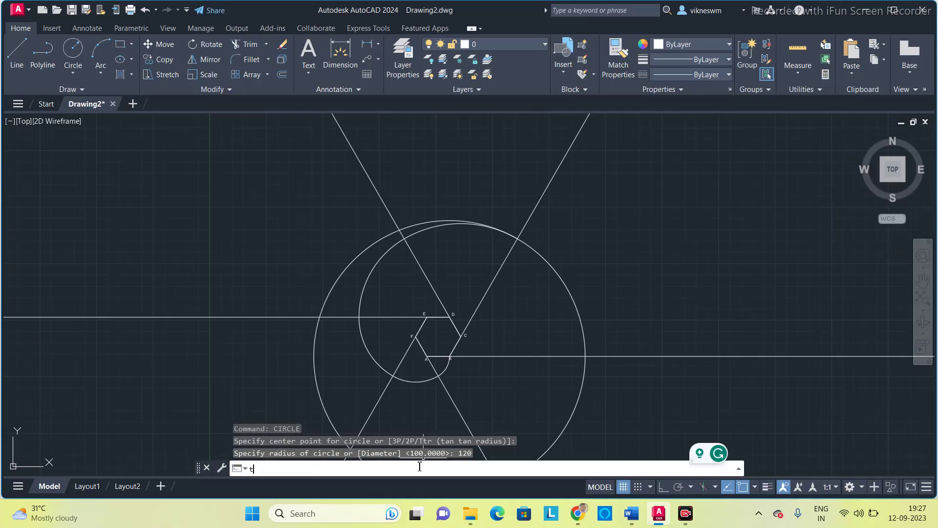
# Trim the 120-radius circle's upper-left, lower and lower-right parts.
pyautogui.press('Return')
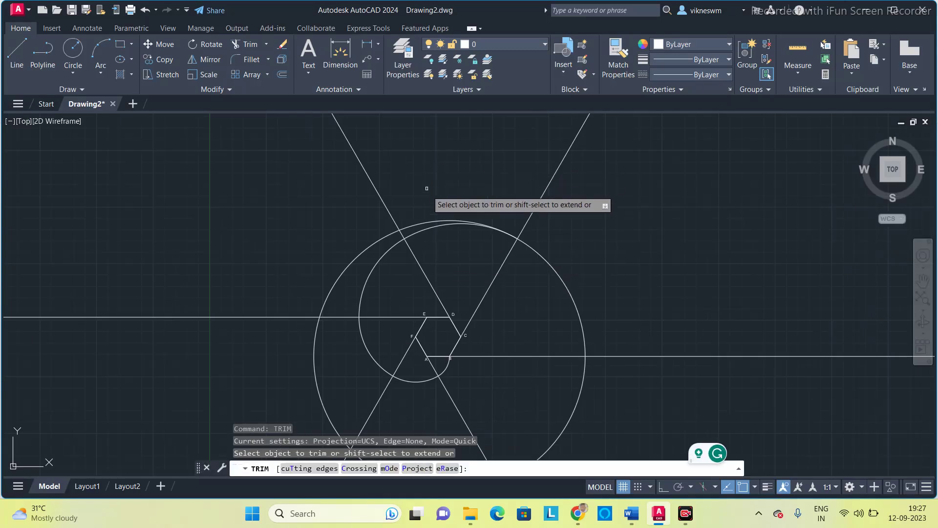
pyautogui.click(379, 241)
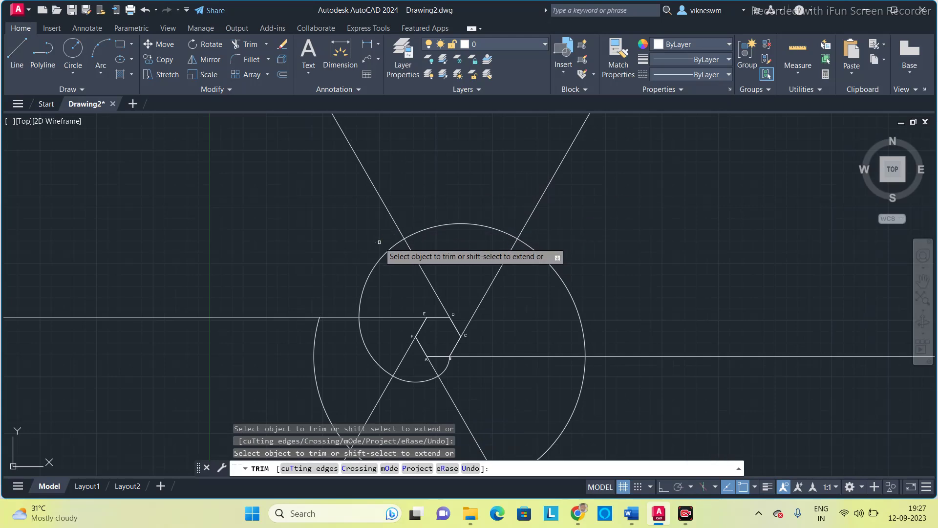
pyautogui.moveTo(325, 339); pyautogui.dragTo(329, 275, button='middle')
pyautogui.click(362, 386)
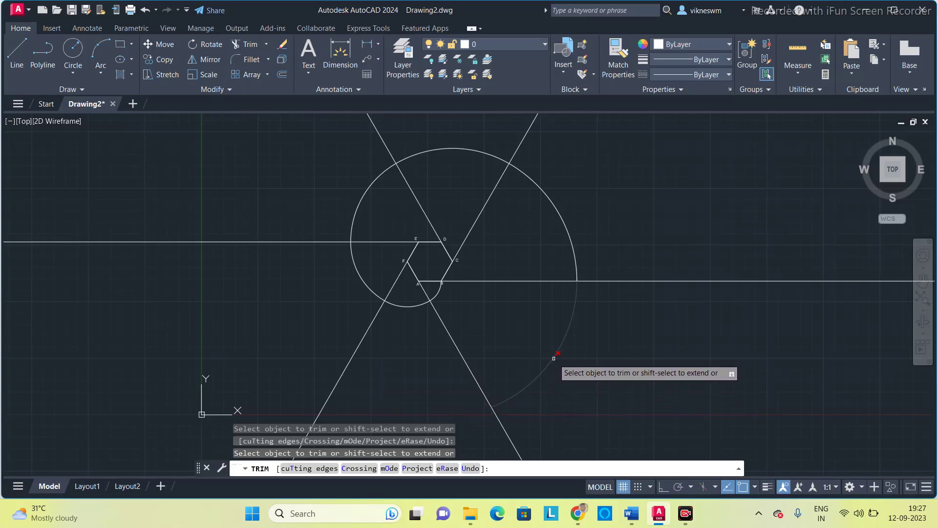
pyautogui.click(553, 358)
pyautogui.moveTo(517, 241); pyautogui.dragTo(542, 277, button='middle')
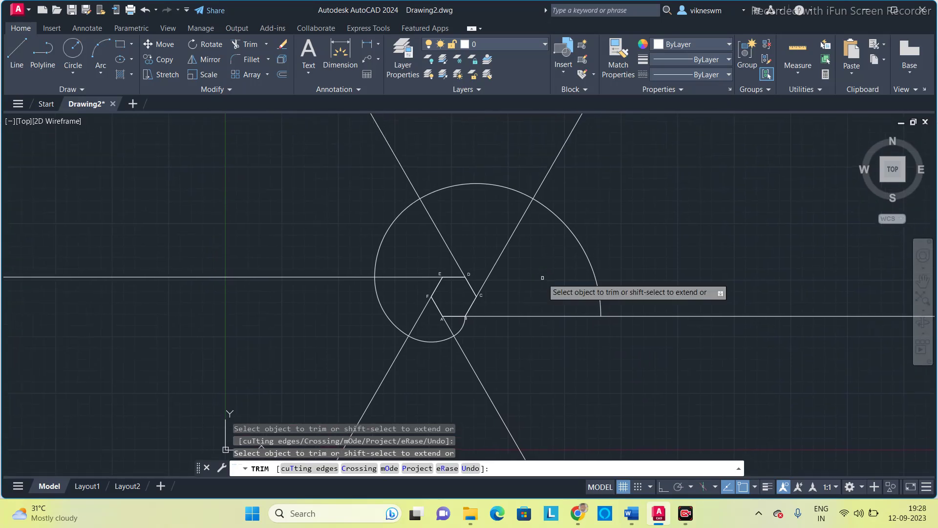
# Trim the construction lines overhanging the arcs above, to the left and below.
pyautogui.click(667, 311)
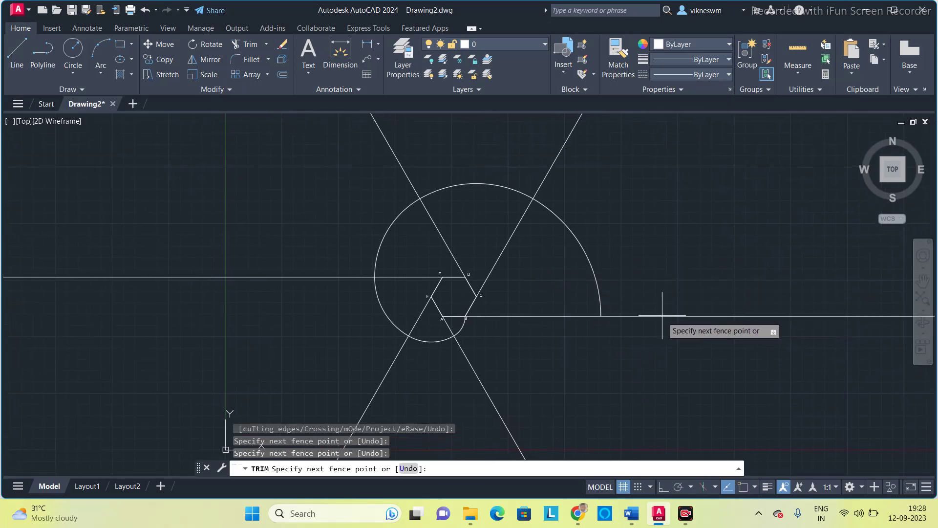
pyautogui.press('Return')
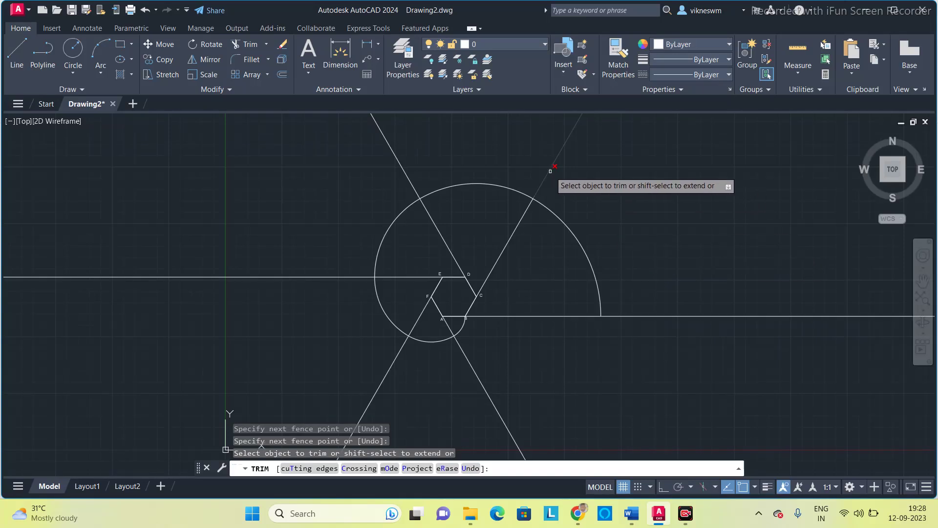
pyautogui.click(403, 169)
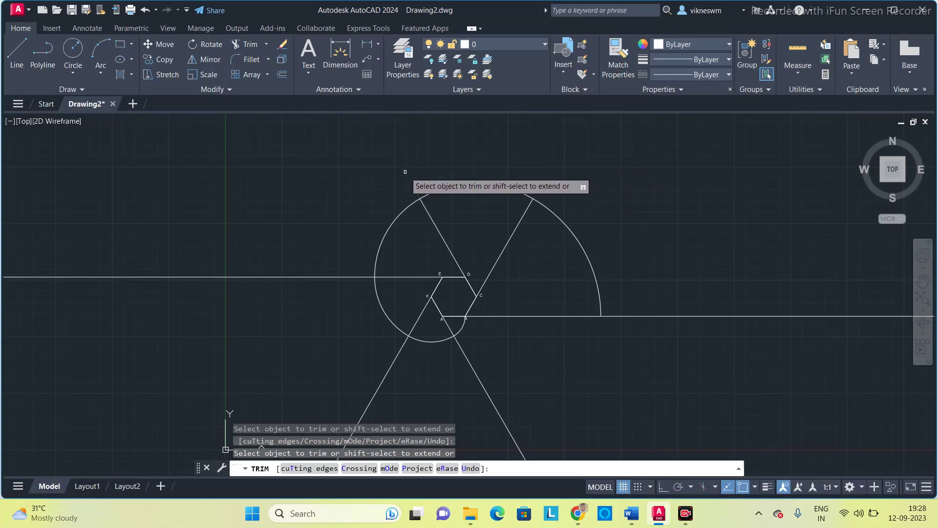
pyautogui.click(351, 272)
pyautogui.press('Return')
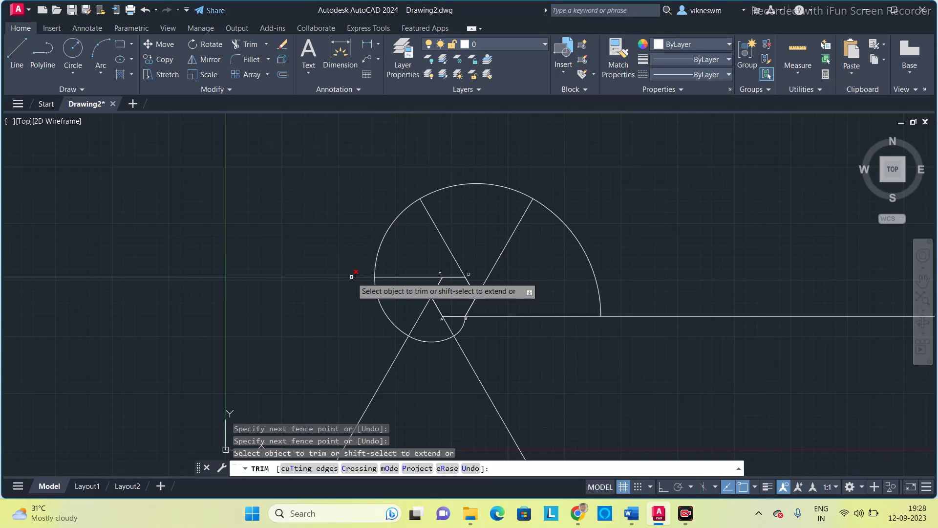
pyautogui.click(359, 275)
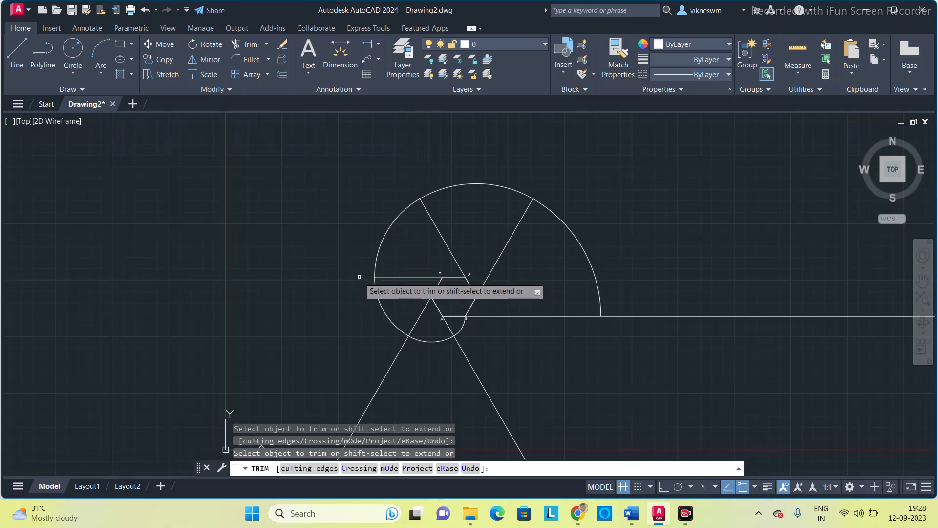
pyautogui.click(404, 342)
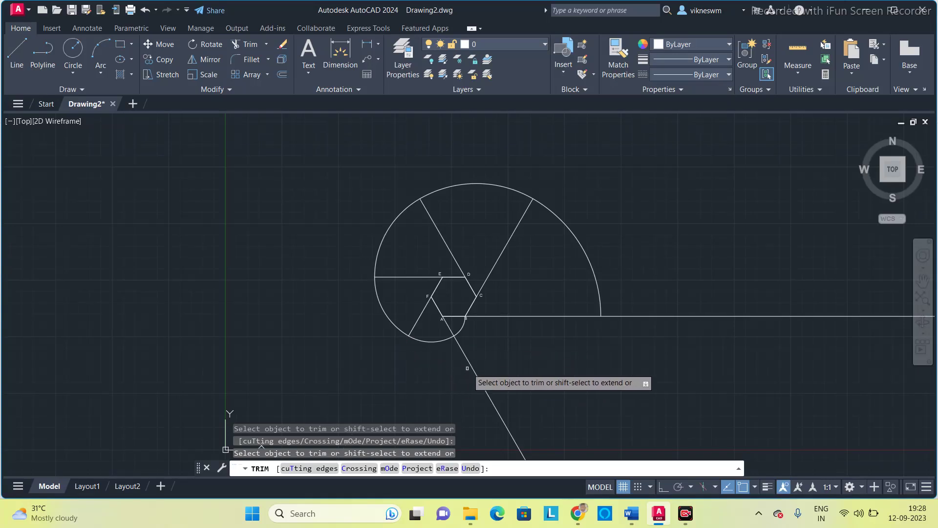
pyautogui.click(469, 363)
# Trim the horizontal line past the arc's right end, then review the problem in the Conic Curves document.
pyautogui.click(642, 317)
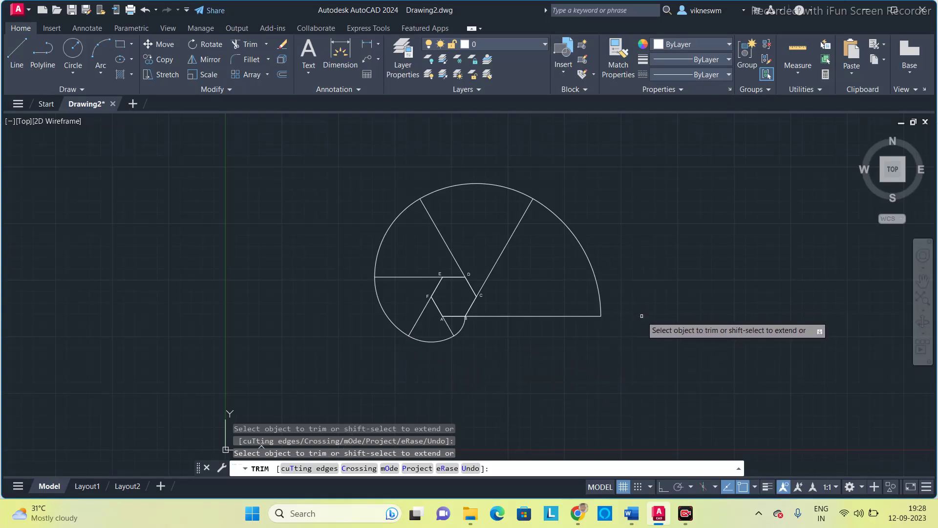
pyautogui.scroll(3, 562, 249)
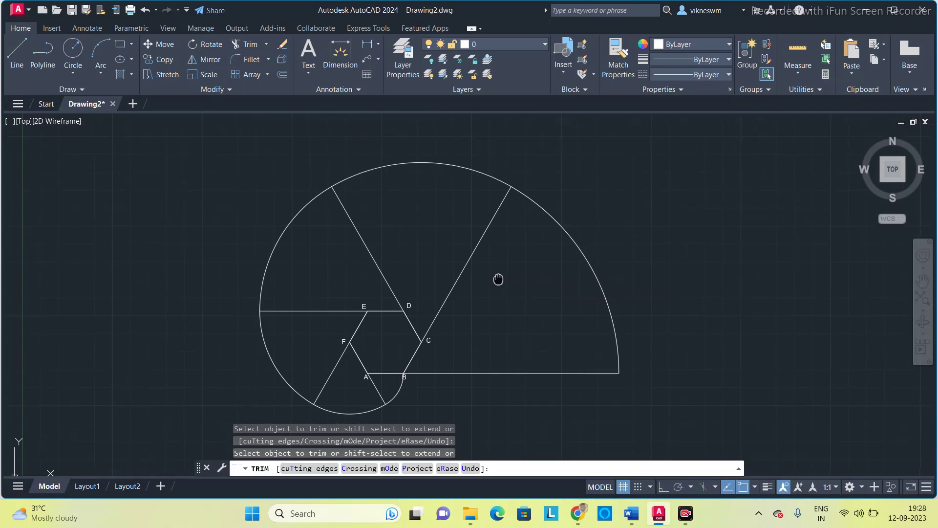
pyautogui.scroll(2, 496, 274)
pyautogui.scroll(-2, 495, 279)
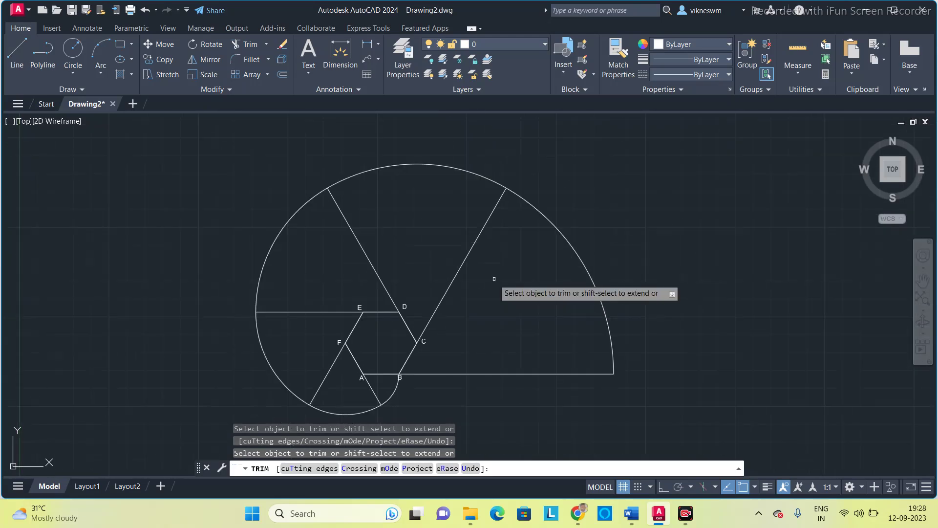
pyautogui.click(632, 521)
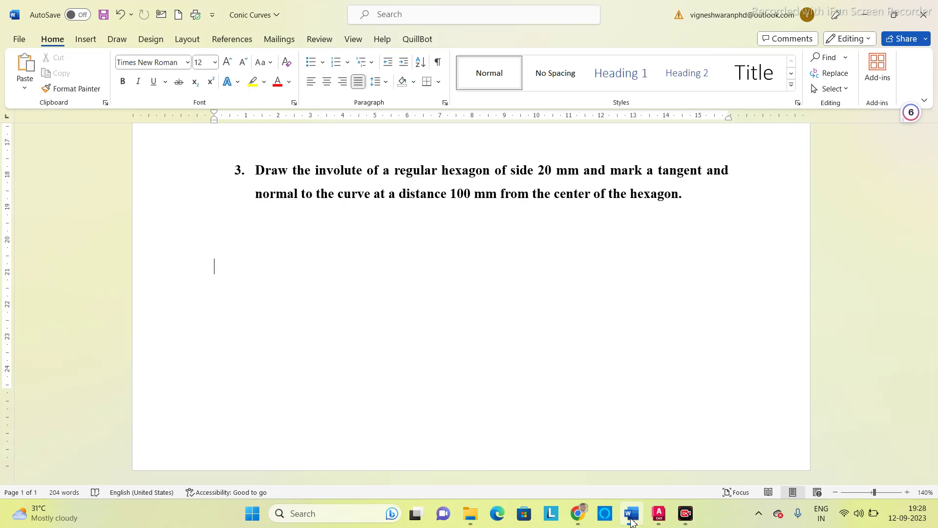
pyautogui.click(632, 521)
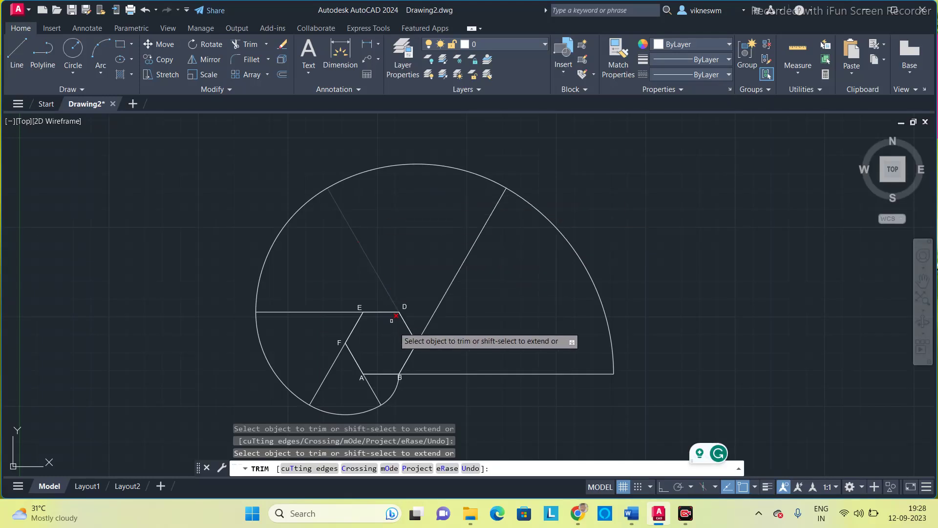
# End trimming and draw a radius-100 circle snapped to the hexagon's Geometric Center.
pyautogui.press('Escape')
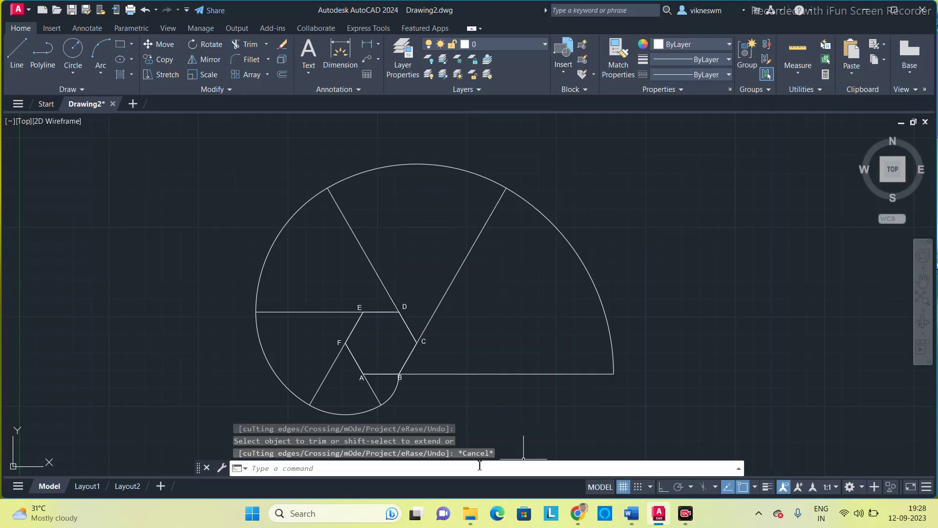
pyautogui.write('circle')
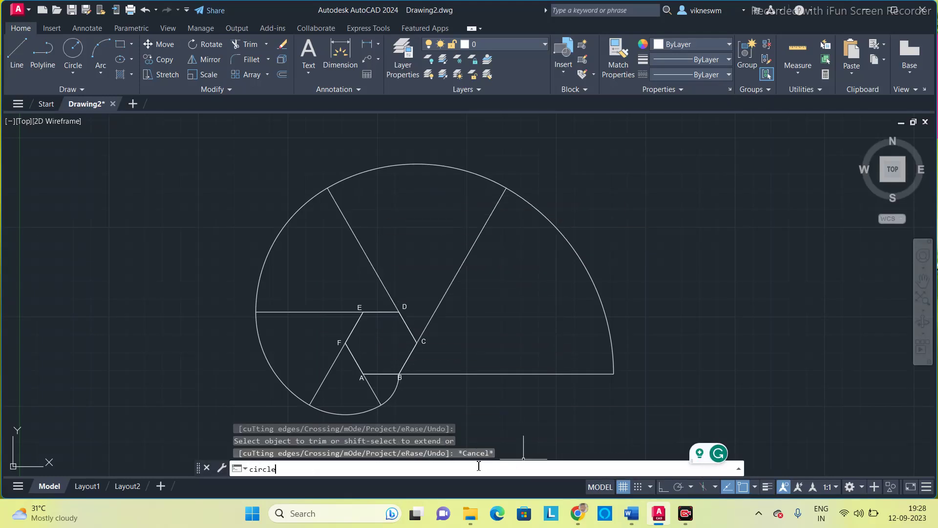
pyautogui.press('Return')
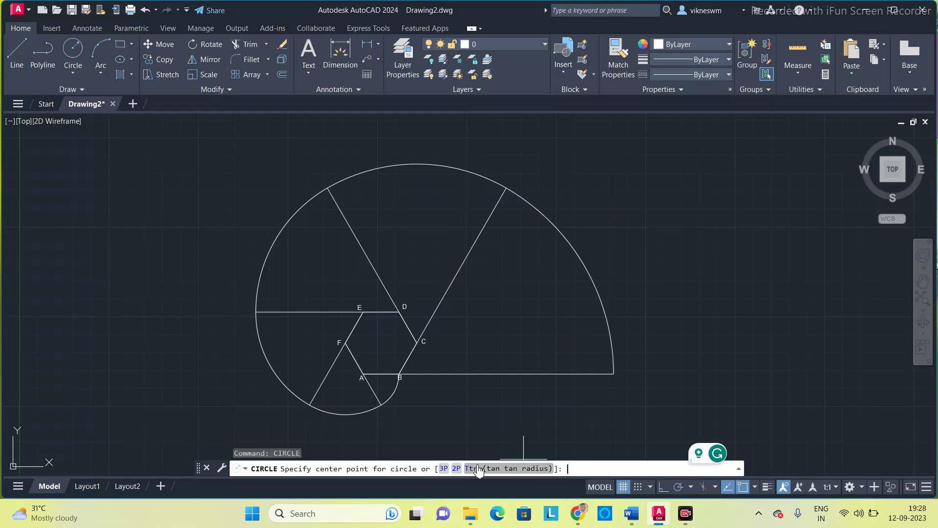
pyautogui.click(381, 342)
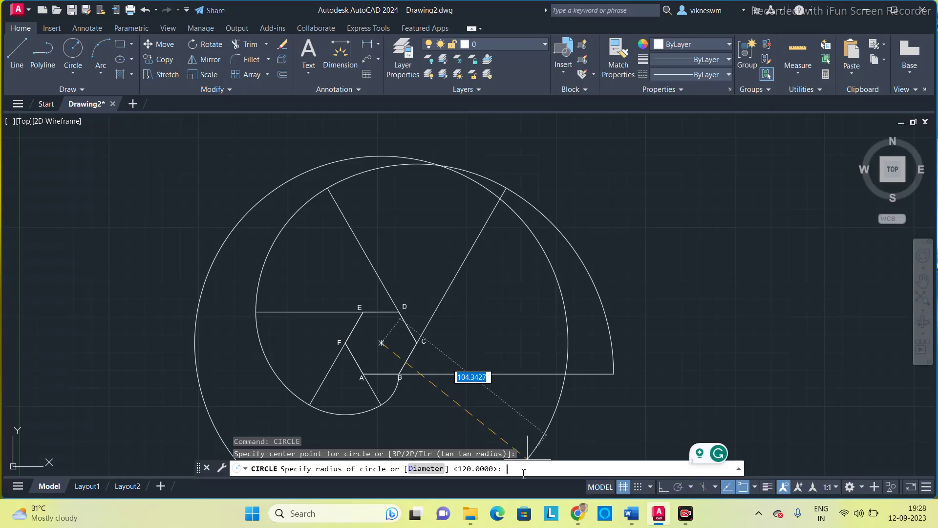
pyautogui.write('100')
pyautogui.press('Return')
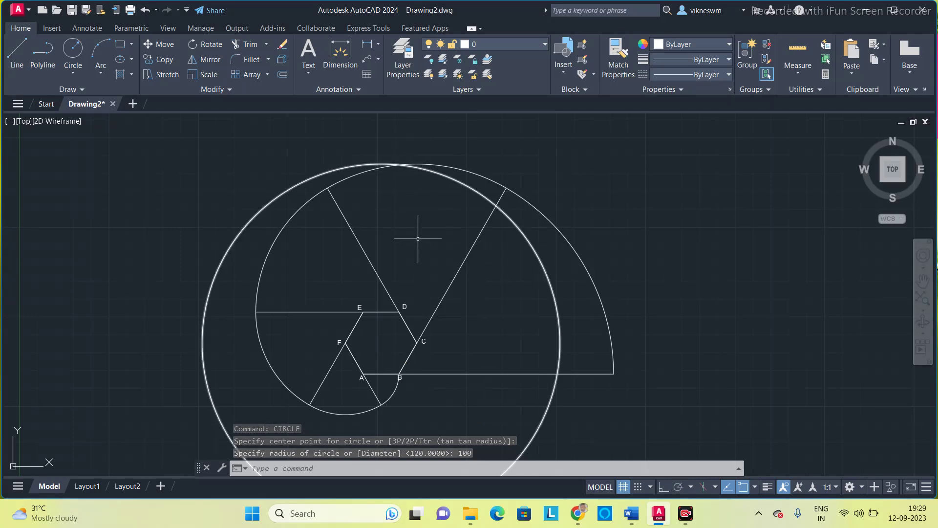
# Place an X-style, 4-unit point where the 100 mm circle meets the involute, then erase that circle.
pyautogui.write('PO')
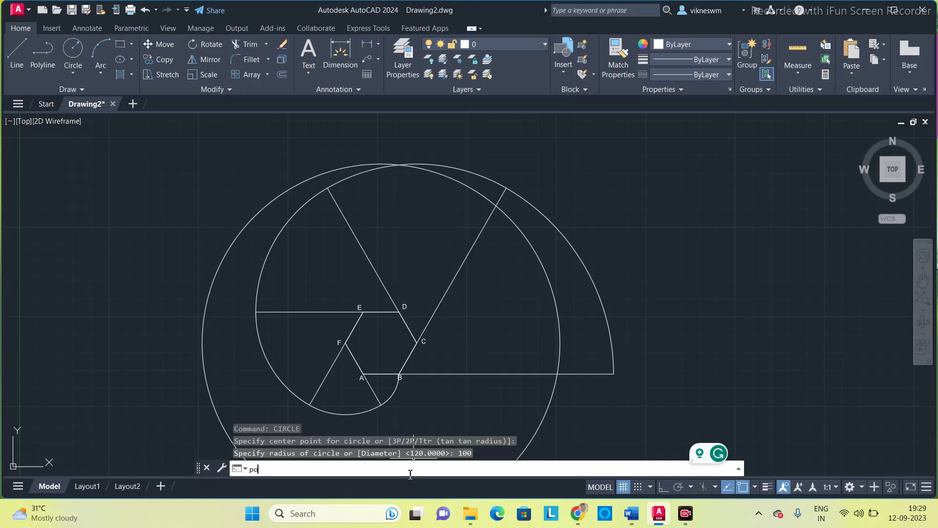
pyautogui.press('Return')
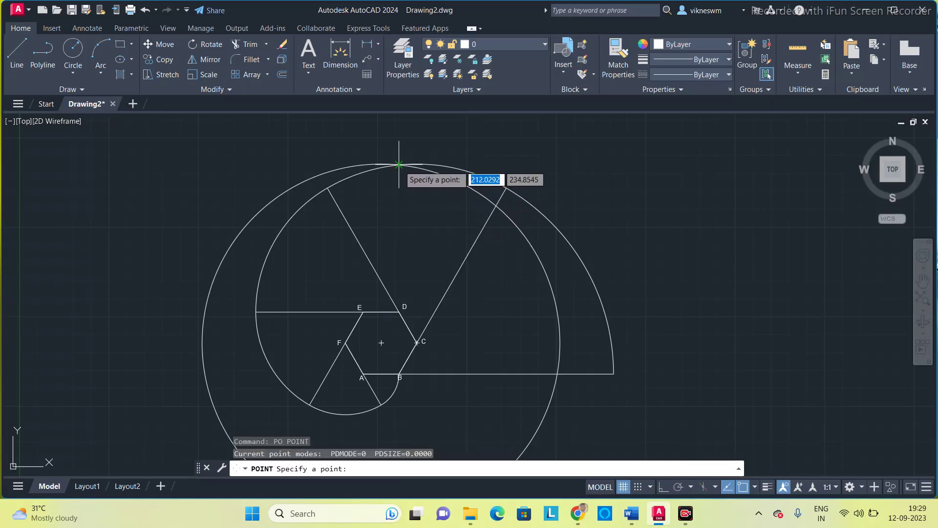
pyautogui.click(399, 164)
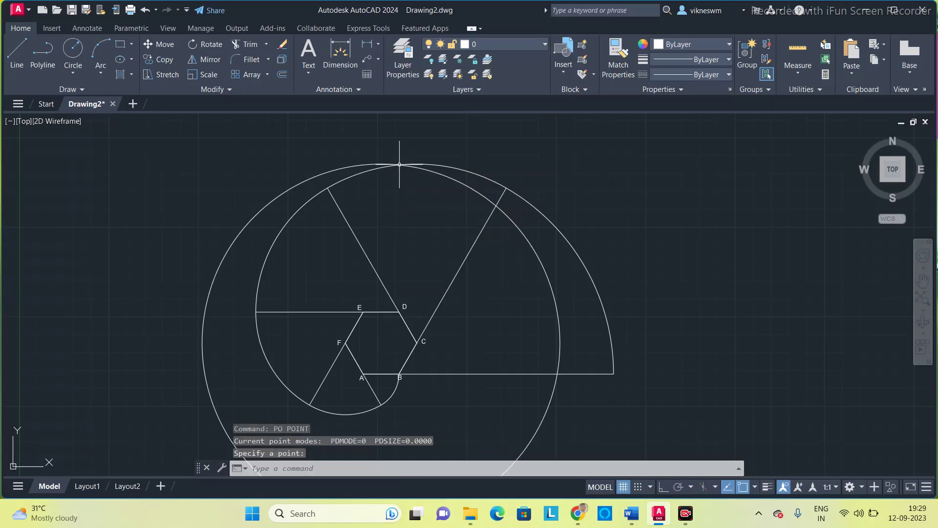
pyautogui.click(821, 89)
pyautogui.click(817, 120)
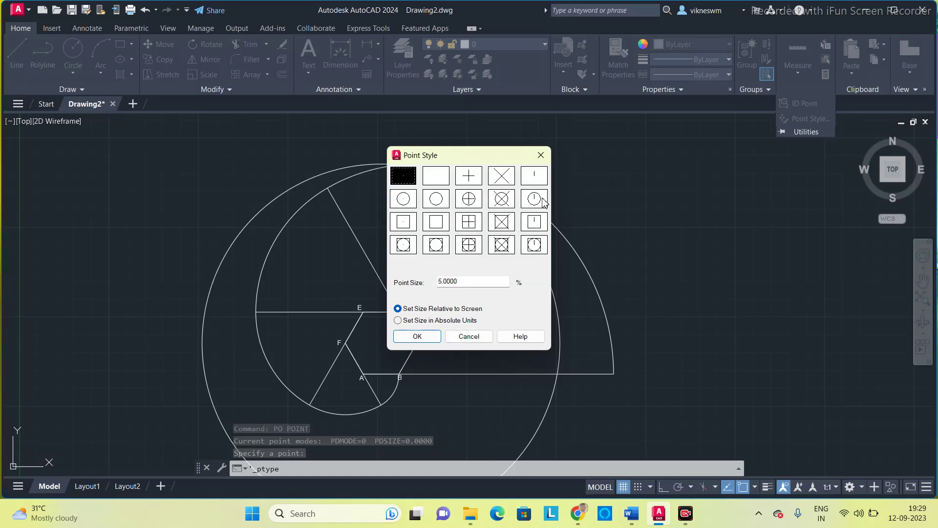
pyautogui.click(503, 177)
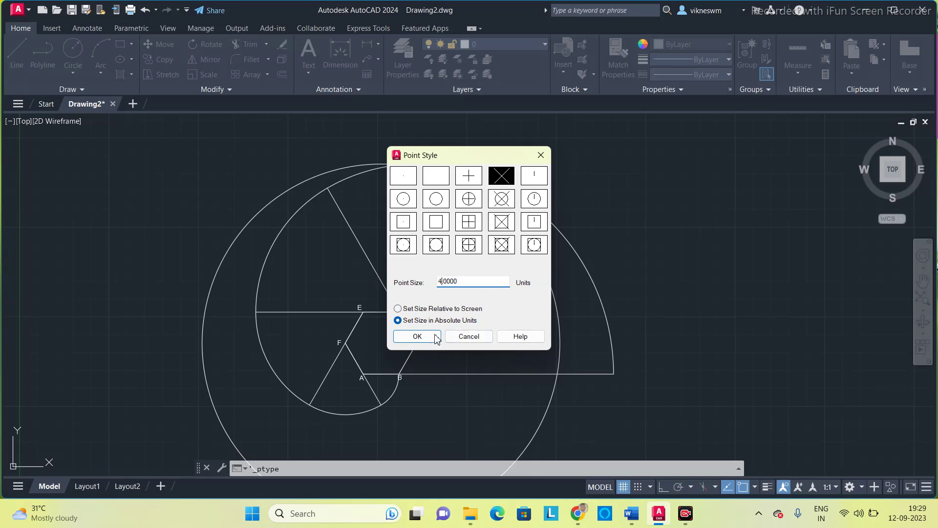
pyautogui.click(417, 336)
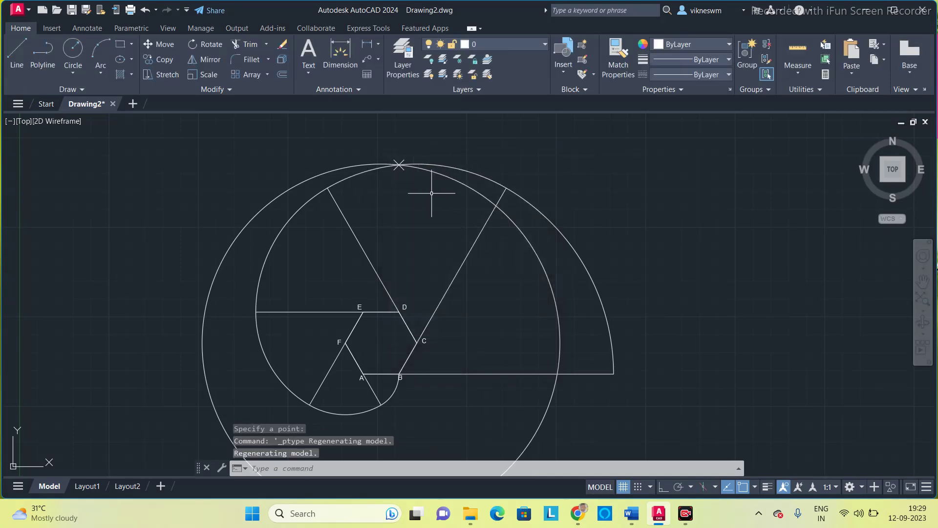
pyautogui.click(447, 177)
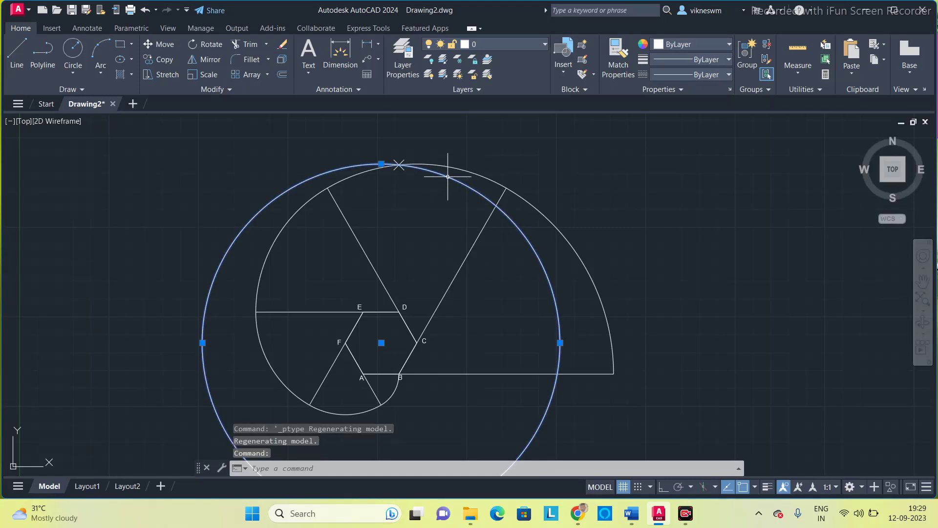
pyautogui.press('Delete')
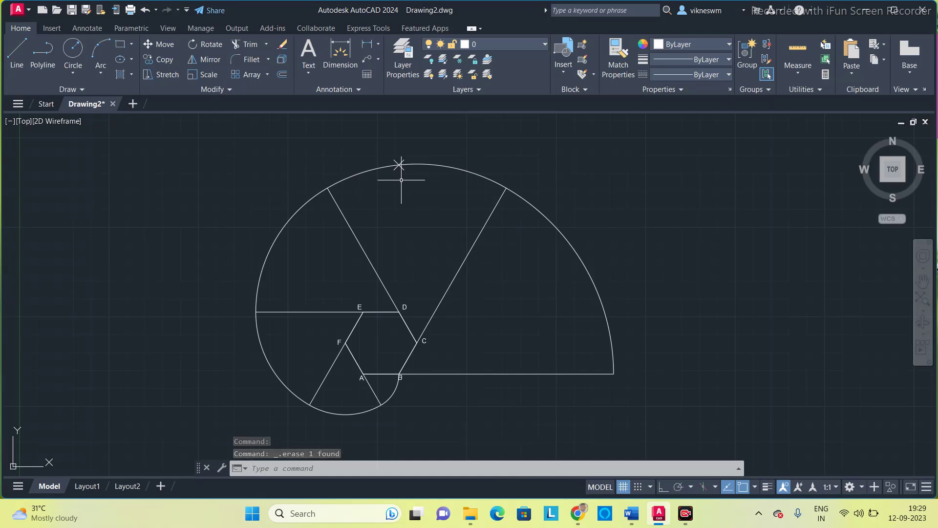
# Draw a line from the marked 100 mm point on the involute to hexagon corner C.
pyautogui.write('line')
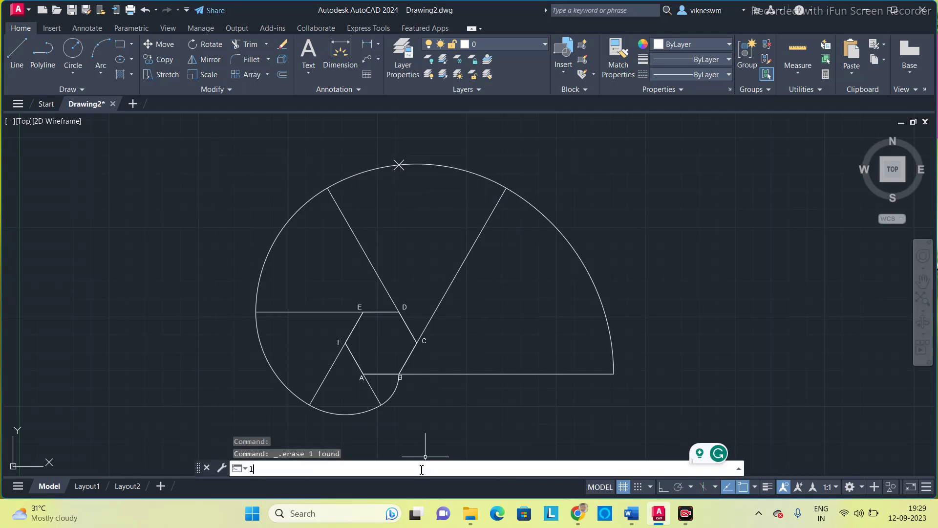
pyautogui.press('Return')
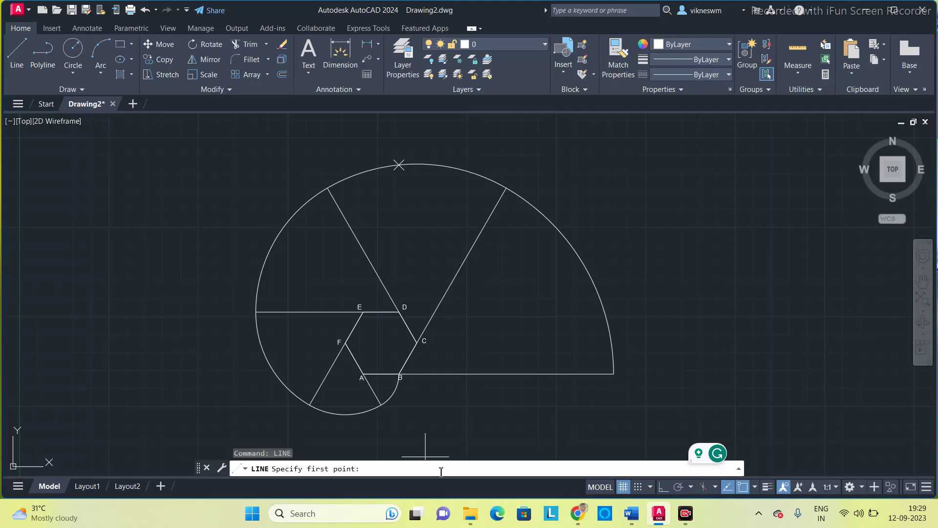
pyautogui.click(398, 166)
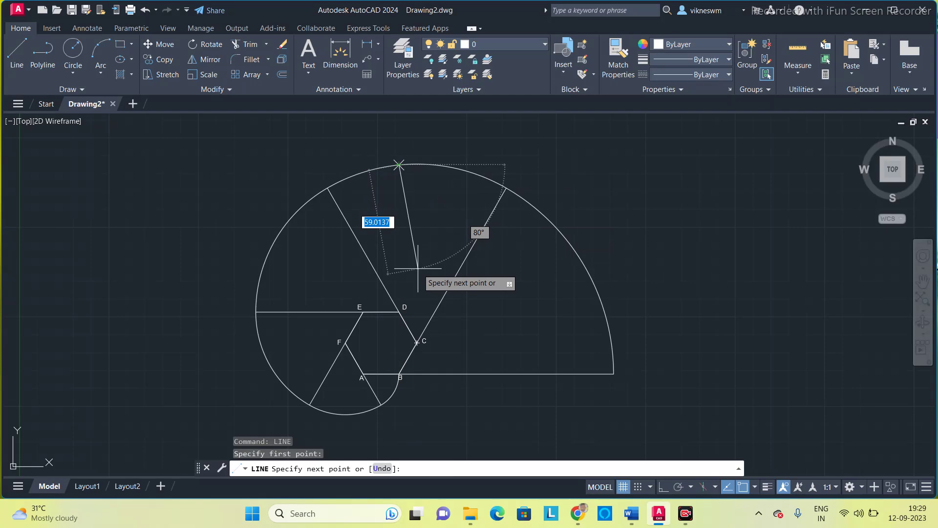
pyautogui.click(423, 331)
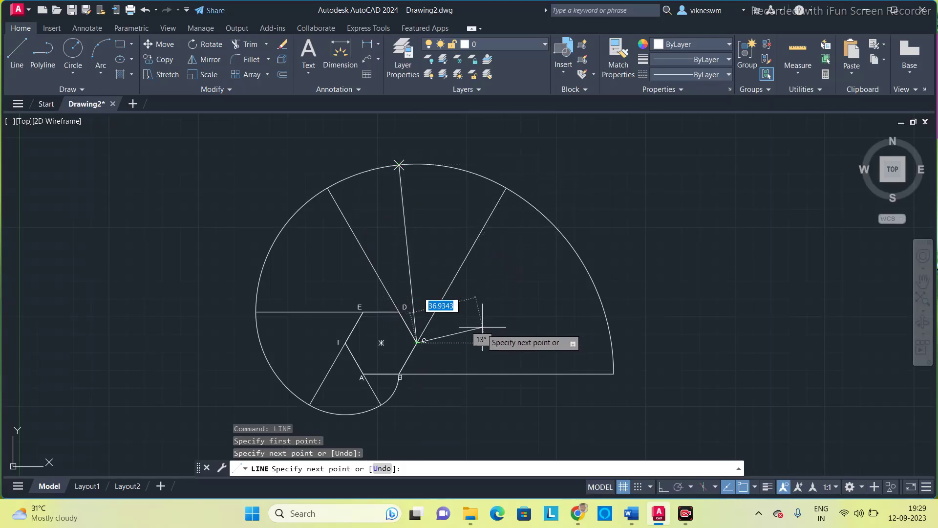
pyautogui.press('Escape')
# Copy label A and paste it at the first arc point, renaming it P1.
pyautogui.scroll(2, 371, 393)
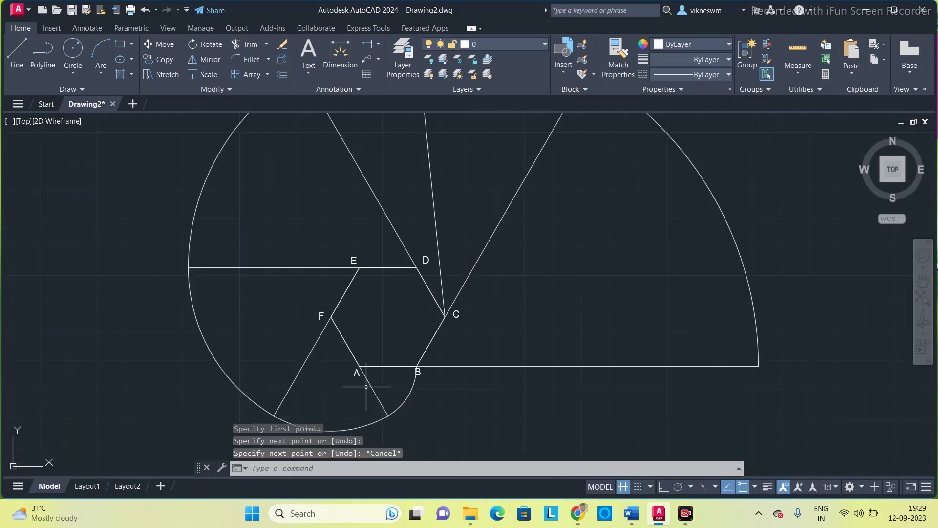
pyautogui.click(356, 374)
pyautogui.hotkey('ctrl', 'x')
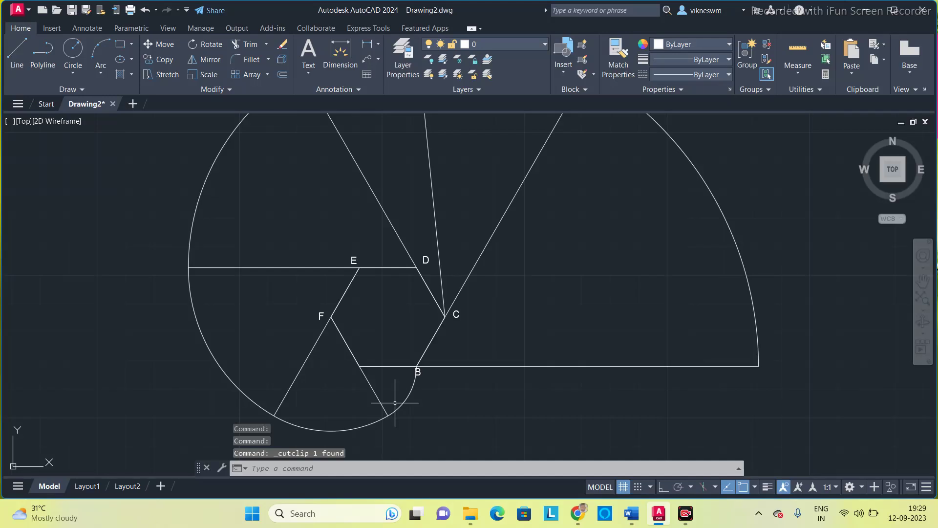
pyautogui.hotkey('ctrl', 'z')
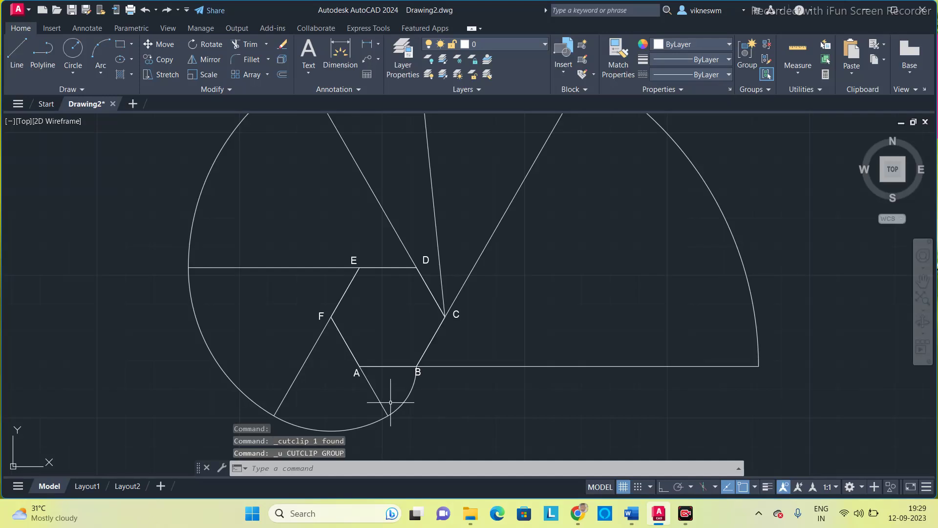
pyautogui.click(356, 373)
pyautogui.hotkey('ctrl', 'c')
pyautogui.hotkey('ctrl', 'v')
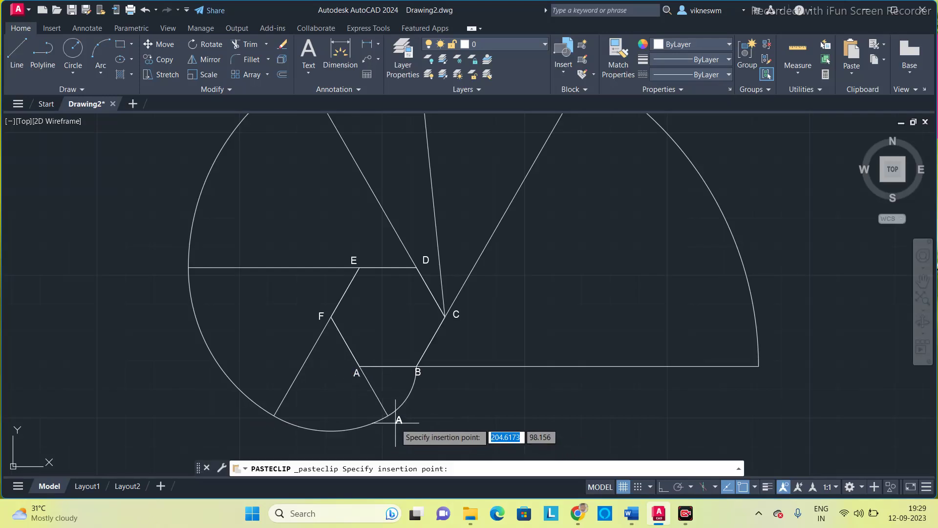
pyautogui.click(390, 424)
pyautogui.doubleClick(391, 424)
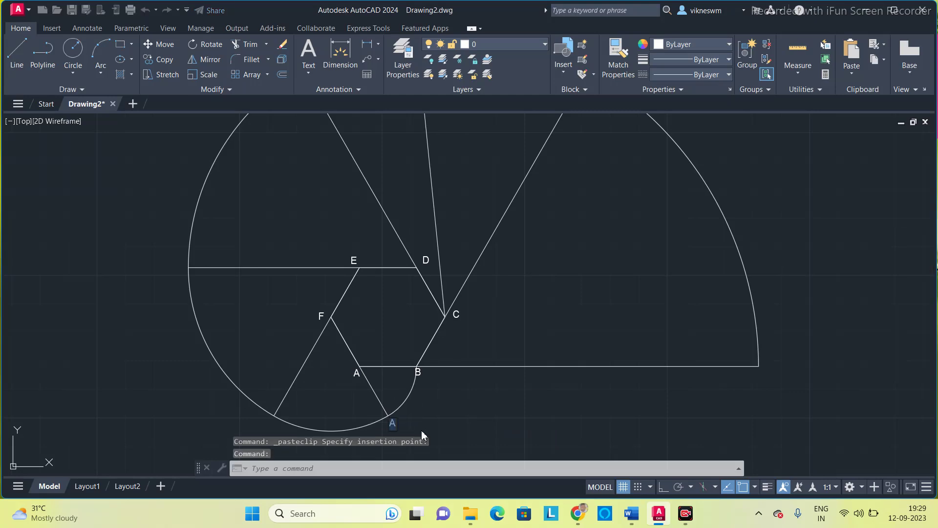
pyautogui.write('P1')
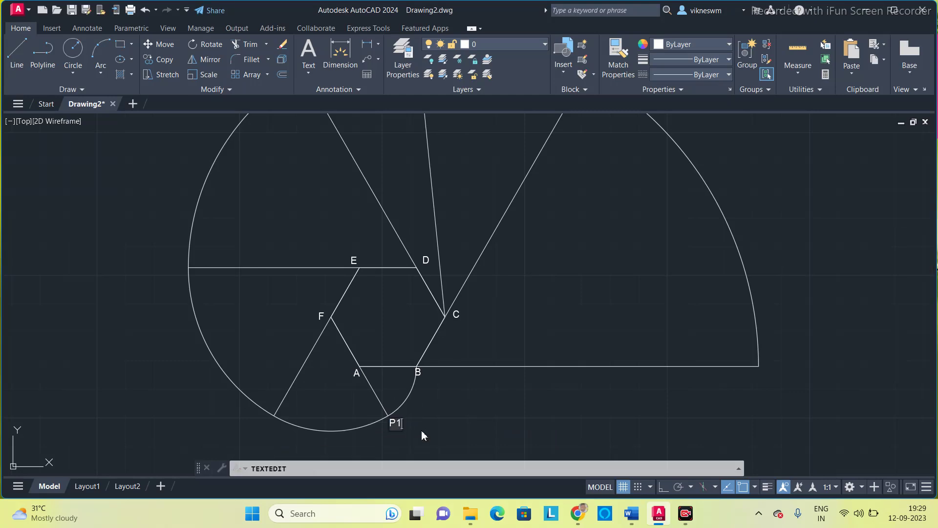
pyautogui.click(423, 432)
pyautogui.press('Escape')
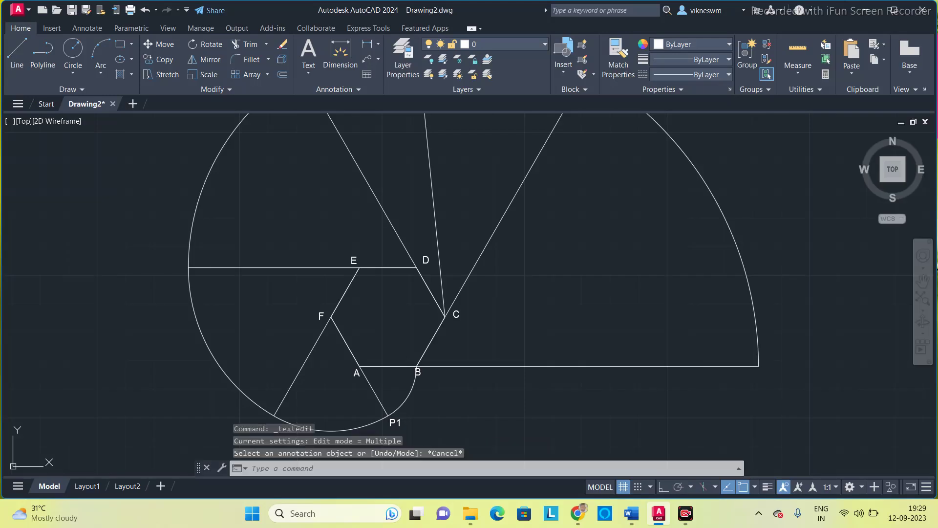
# Paste a label at the lower-left arc point as P2.
pyautogui.hotkey('ctrl', 'v')
pyautogui.click(268, 428)
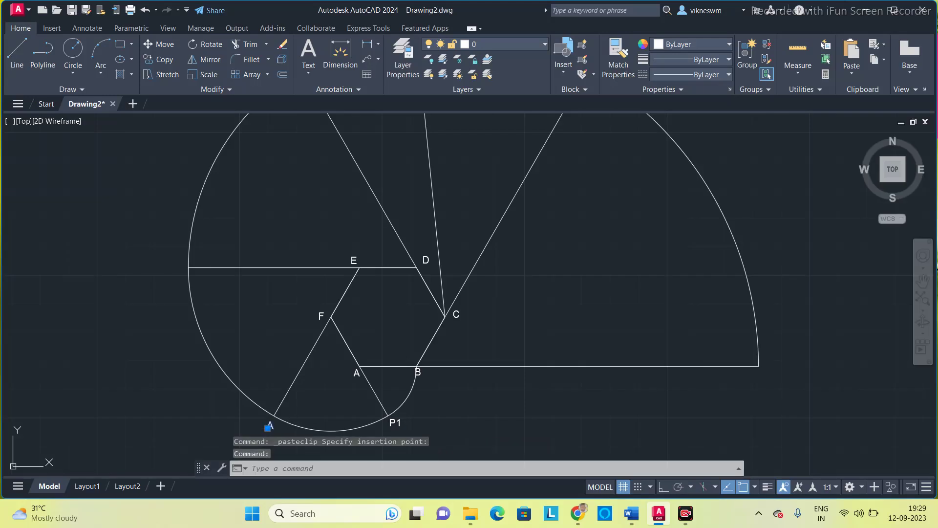
pyautogui.doubleClick(269, 427)
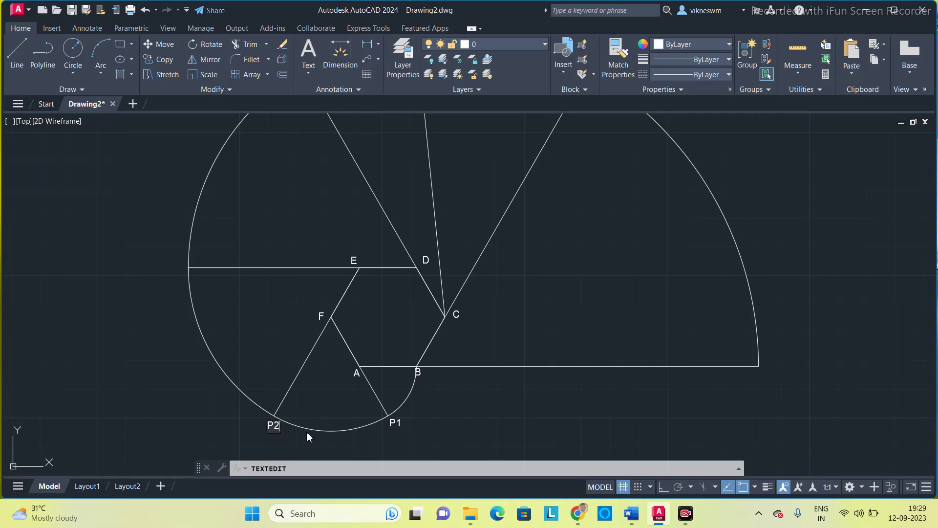
pyautogui.press('Escape')
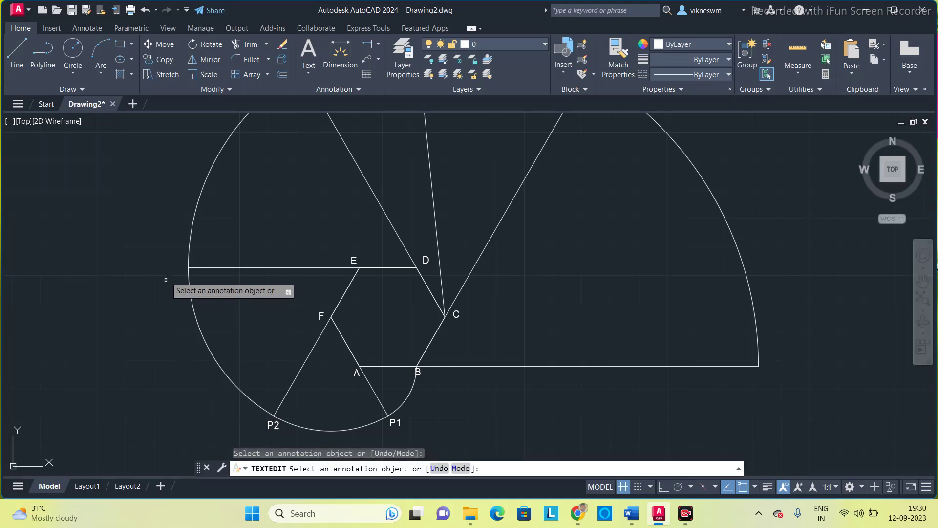
pyautogui.press('Escape')
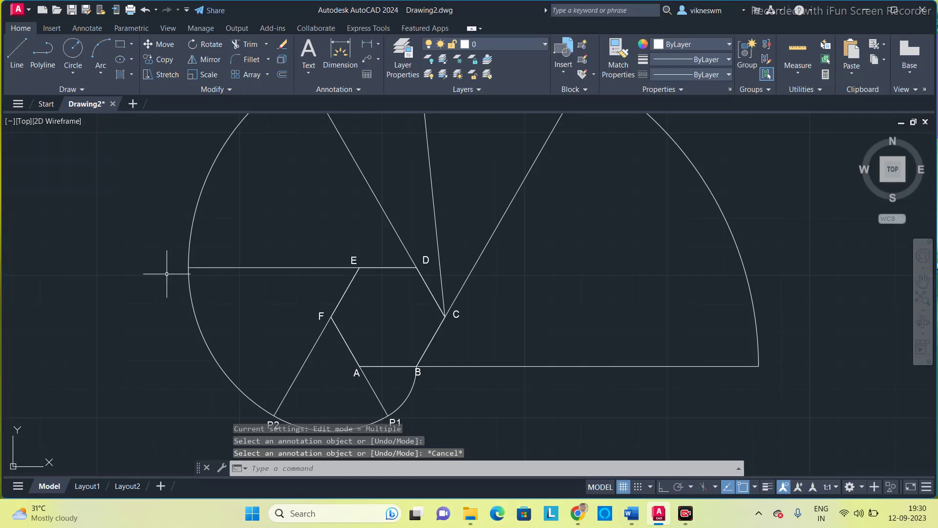
pyautogui.hotkey('ctrl', 'z')
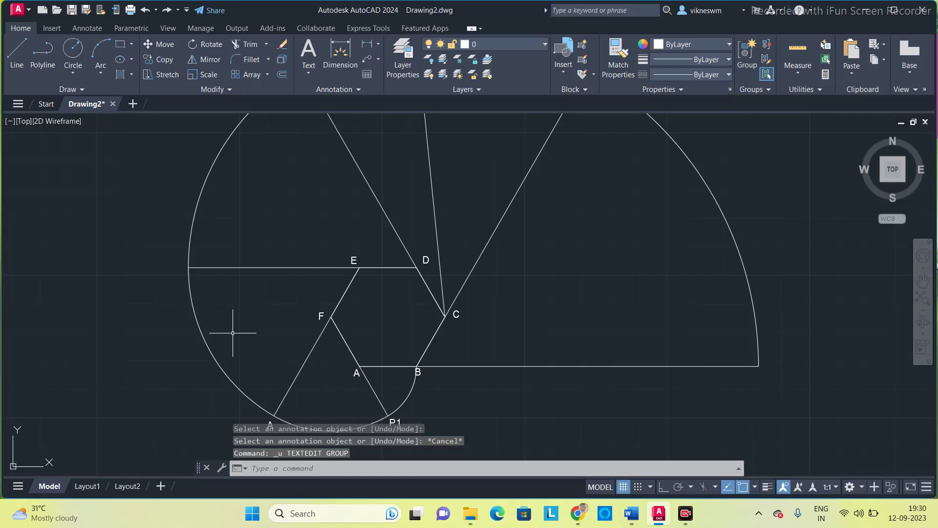
pyautogui.press('Escape')
pyautogui.press('Escape')
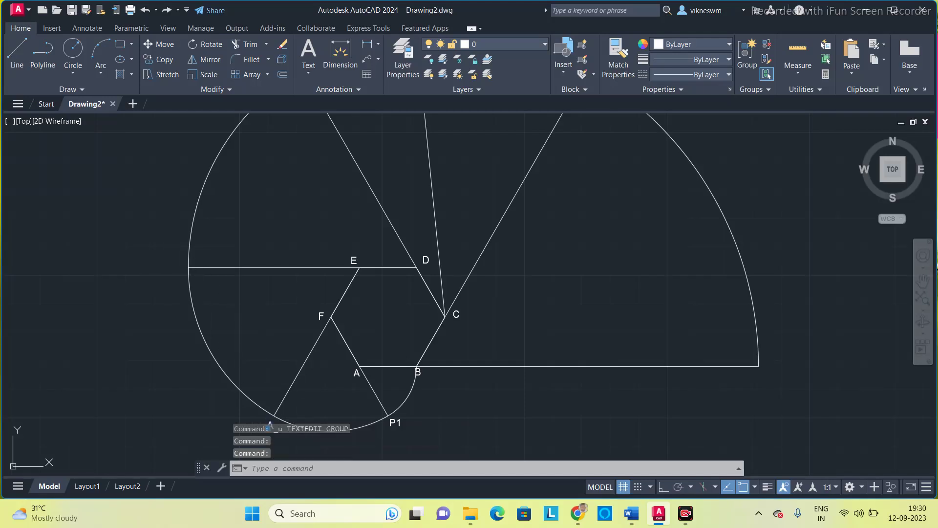
pyautogui.doubleClick(272, 425)
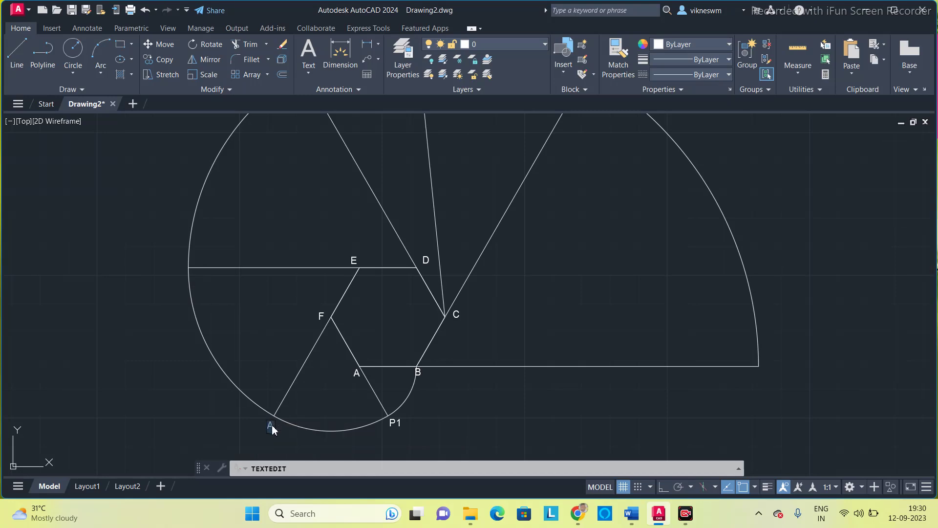
pyautogui.click(261, 427)
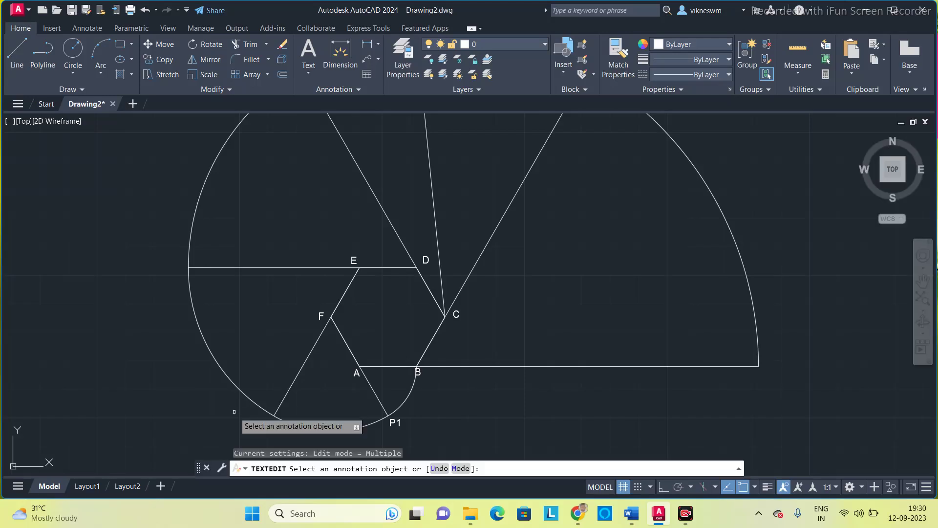
pyautogui.press('Escape')
# Paste a label left of the circle beside E and rename it P3.
pyautogui.hotkey('ctrl', 'v')
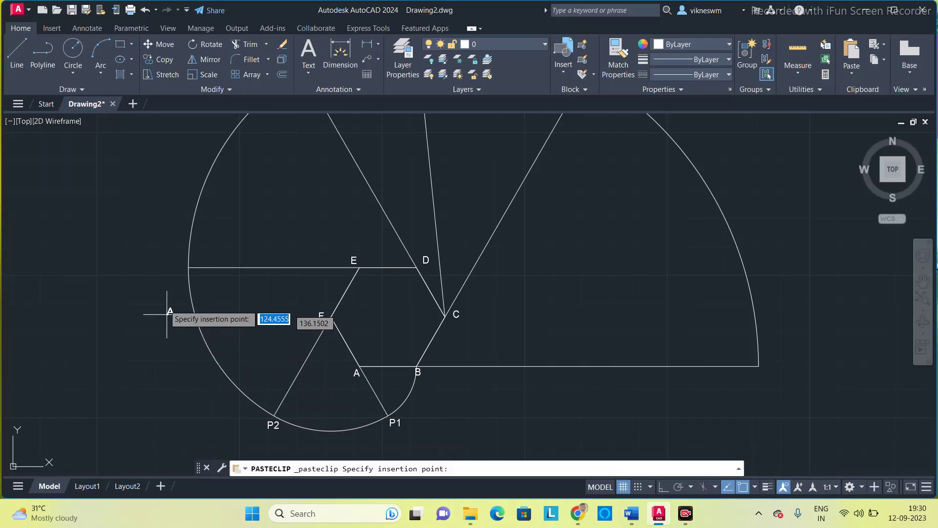
pyautogui.click(177, 267)
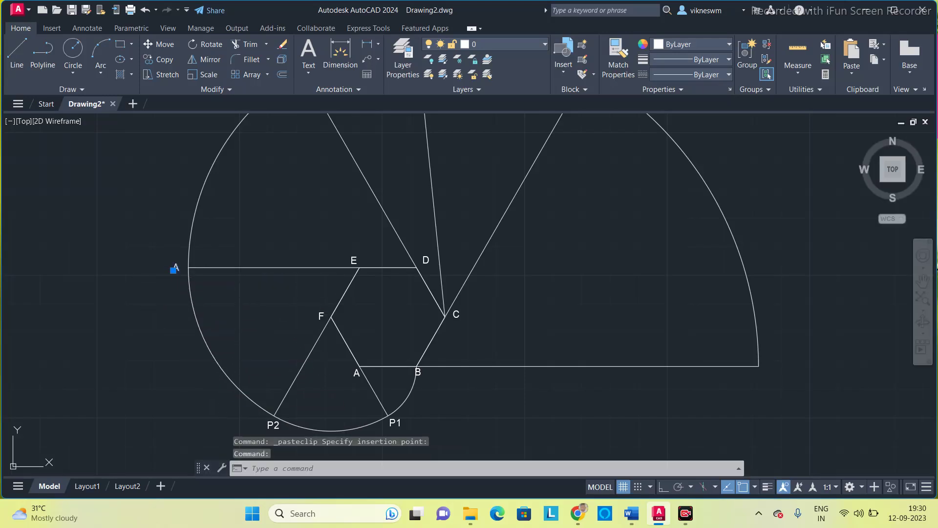
pyautogui.doubleClick(176, 268)
pyautogui.write('P3')
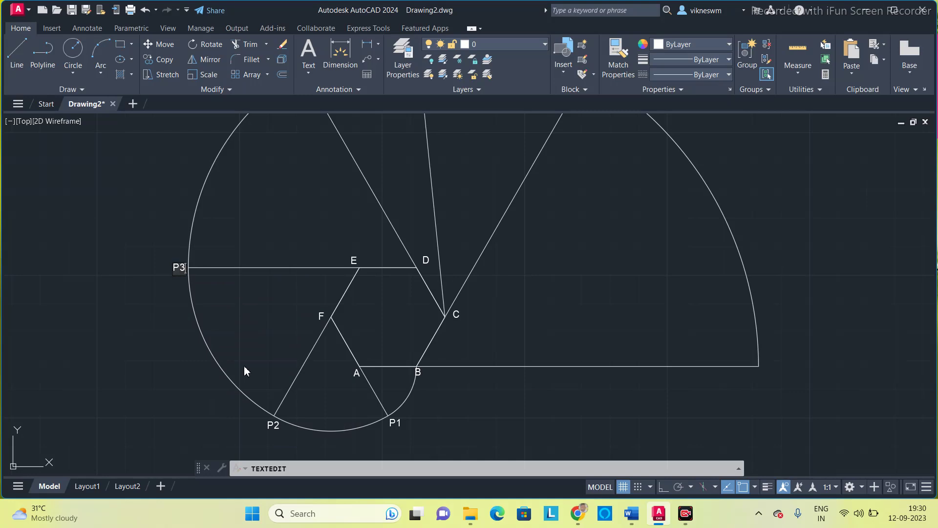
pyautogui.click(244, 366)
# Paste a label at the upper-left arc point and rename it P4.
pyautogui.scroll(-2, 181, 218)
pyautogui.moveTo(190, 186); pyautogui.dragTo(184, 303, button='middle')
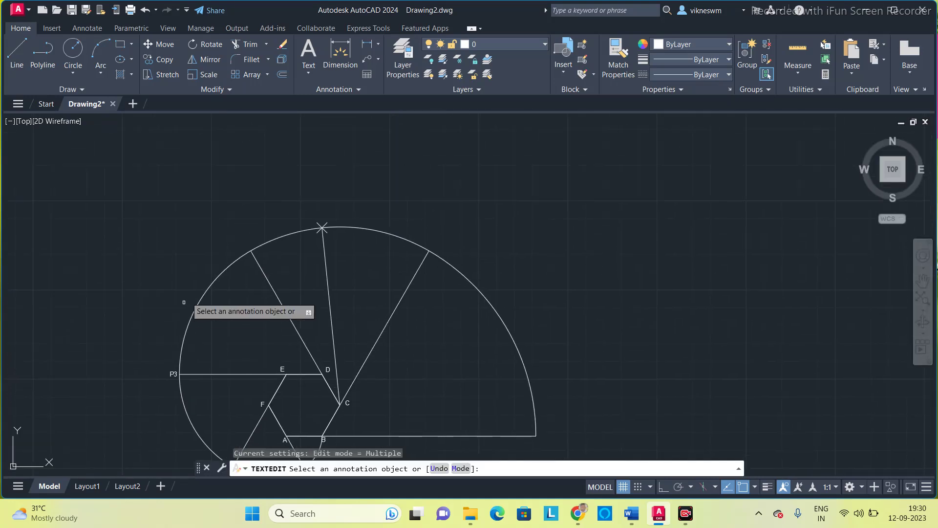
pyautogui.hotkey('ctrl', 'v')
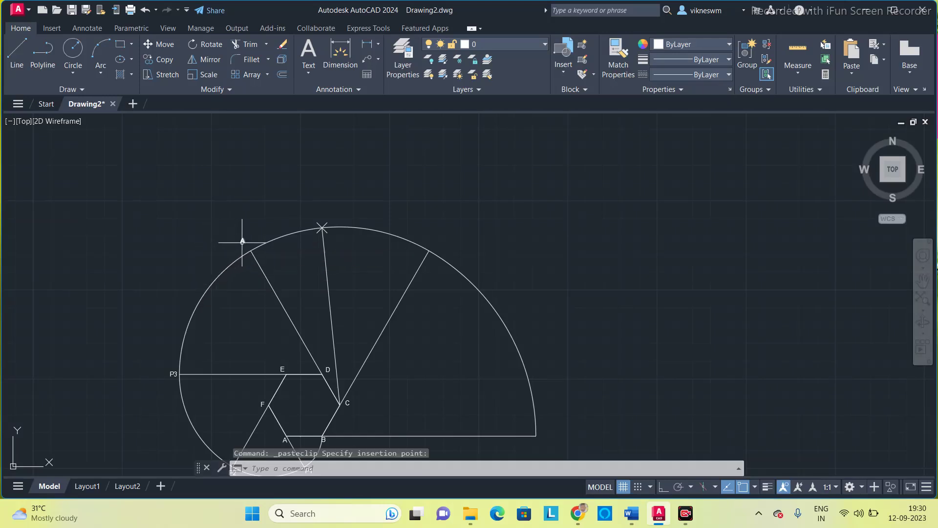
pyautogui.scroll(4, 241, 242)
pyautogui.click(240, 239)
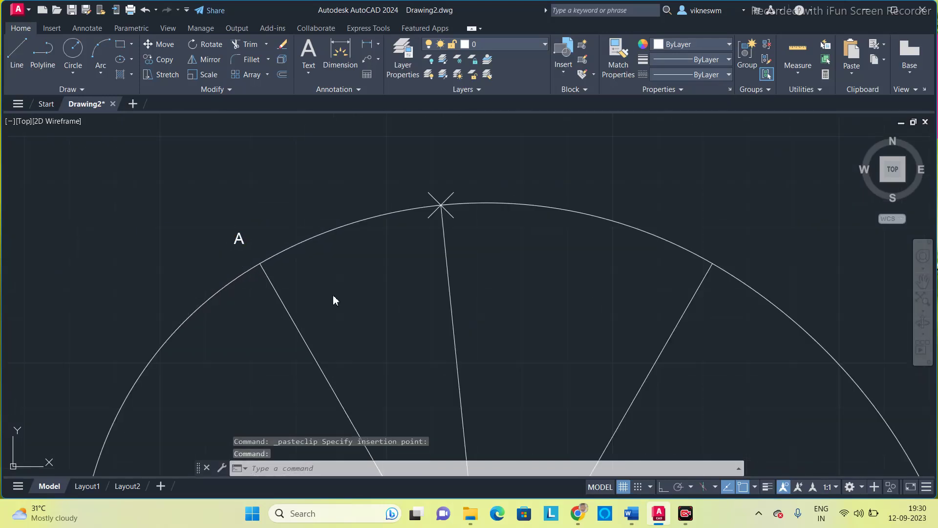
pyautogui.press('Return')
pyautogui.write('P4')
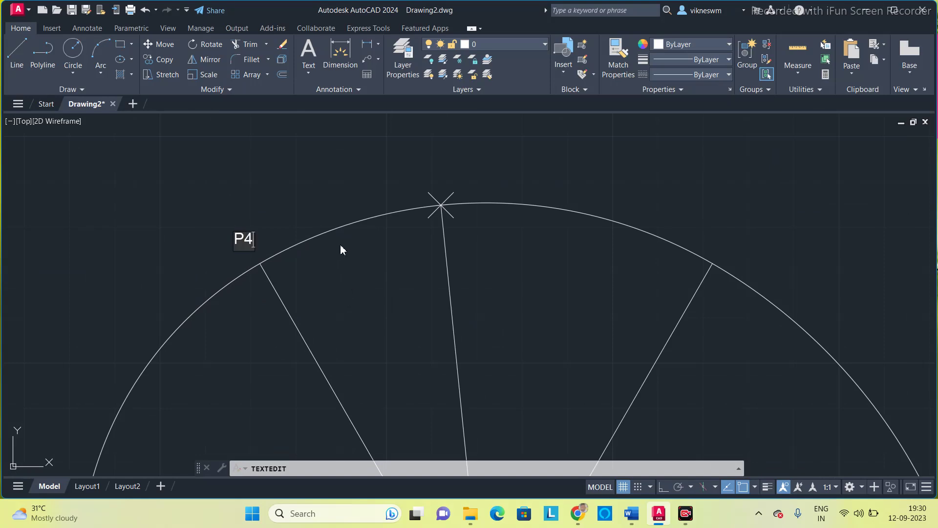
pyautogui.click(341, 245)
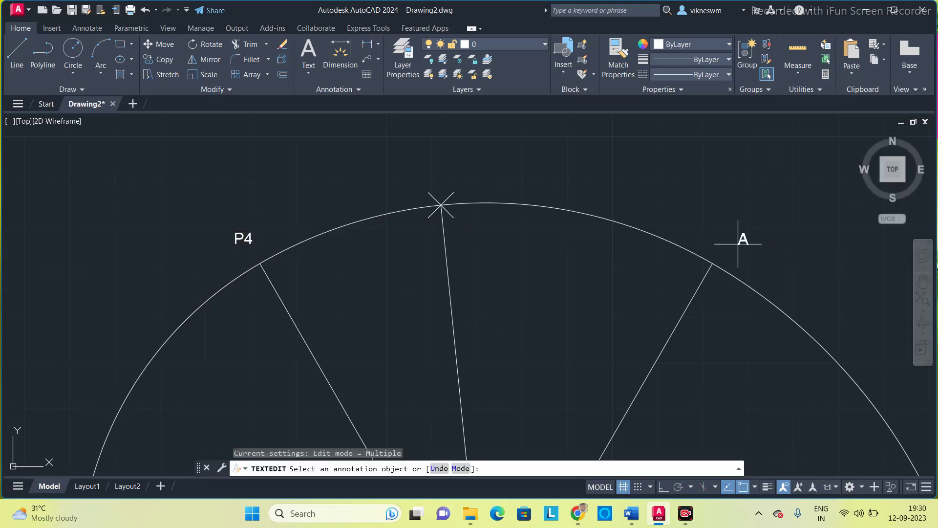
# Paste a label at the upper-right arc point as P5.
pyautogui.hotkey('ctrl', 'v')
pyautogui.click(723, 248)
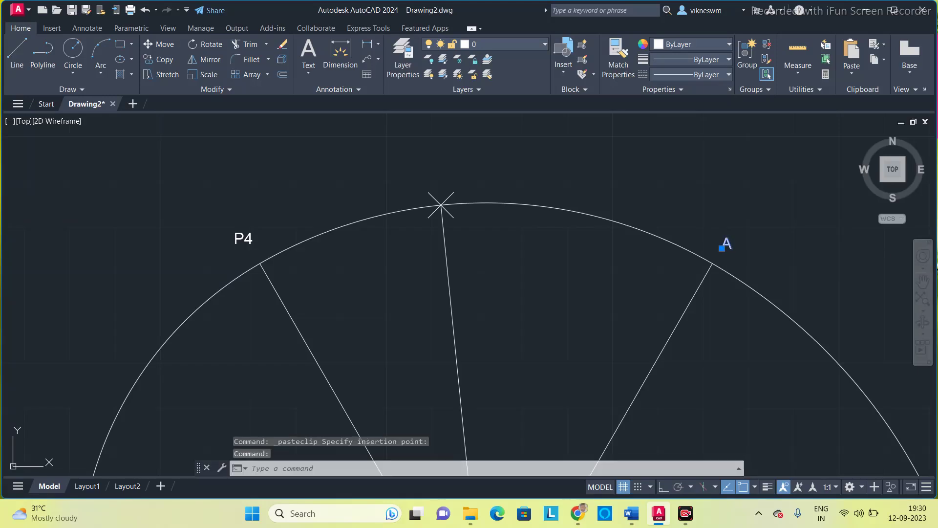
pyautogui.doubleClick(726, 247)
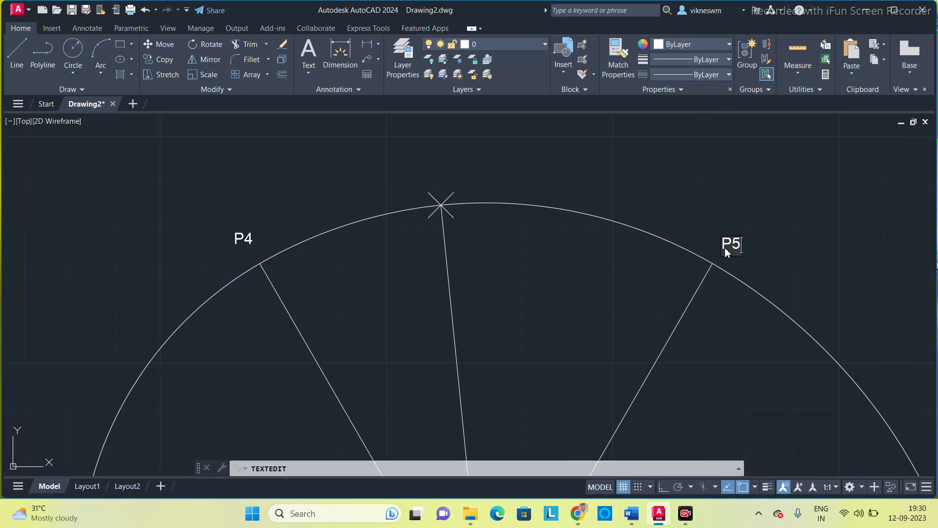
pyautogui.scroll(-3, 743, 308)
pyautogui.moveTo(744, 308); pyautogui.dragTo(673, 267, button='middle')
pyautogui.scroll(3, 721, 298)
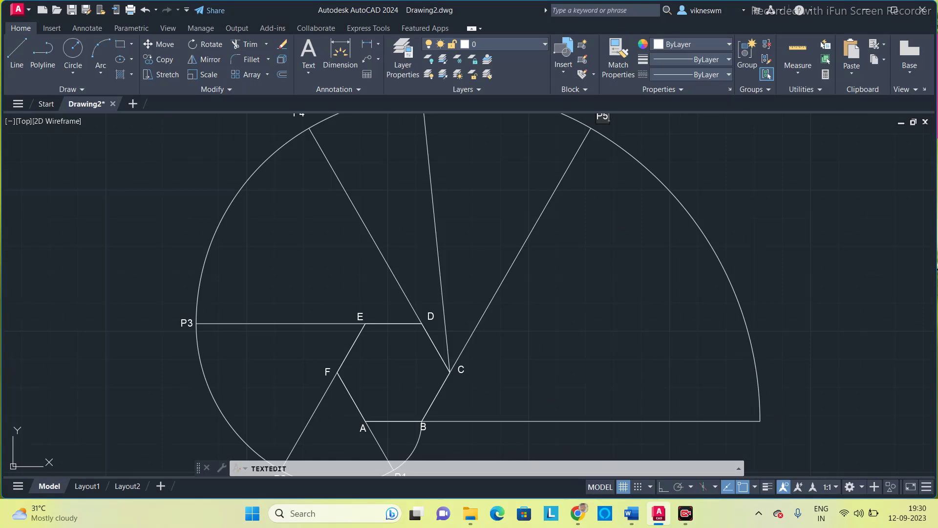
pyautogui.click(775, 415)
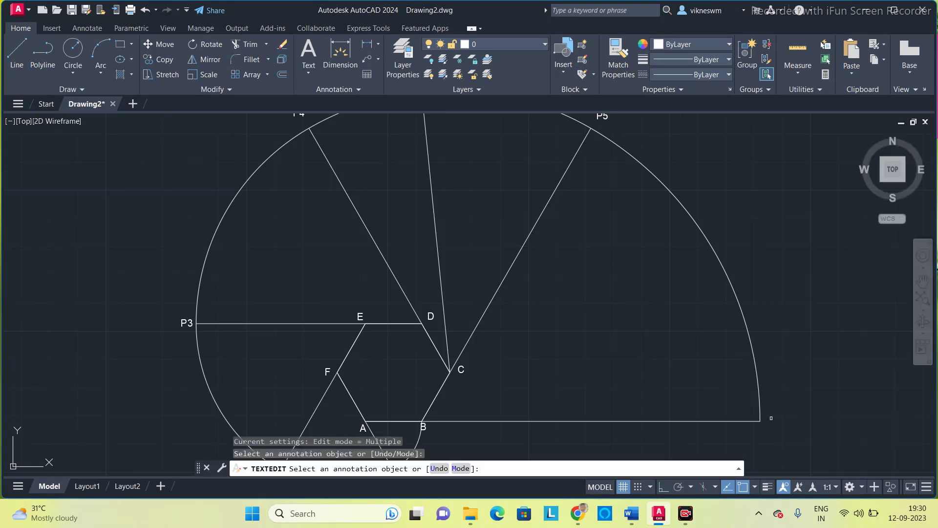
# Paste a label at the base line's right end and rename it P6.
pyautogui.hotkey('ctrl', 'v')
pyautogui.click(769, 414)
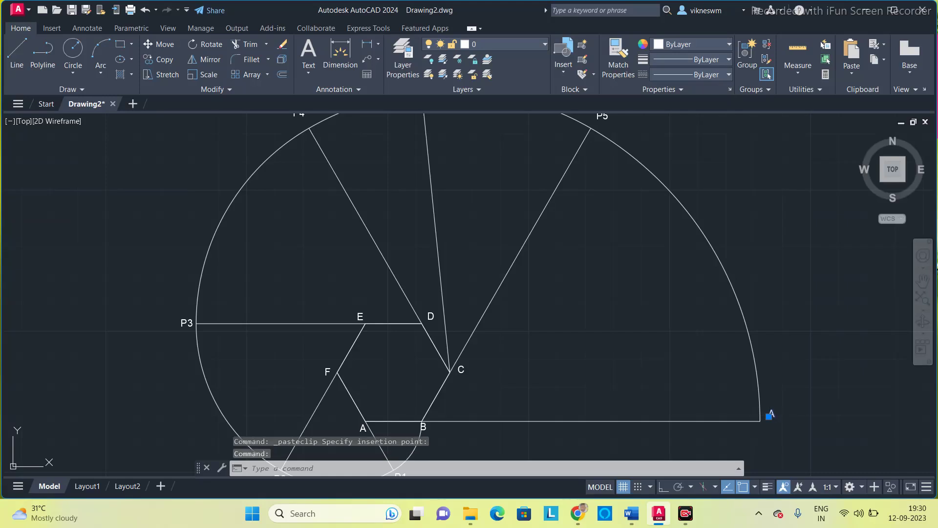
pyautogui.doubleClick(772, 415)
pyautogui.write('P6')
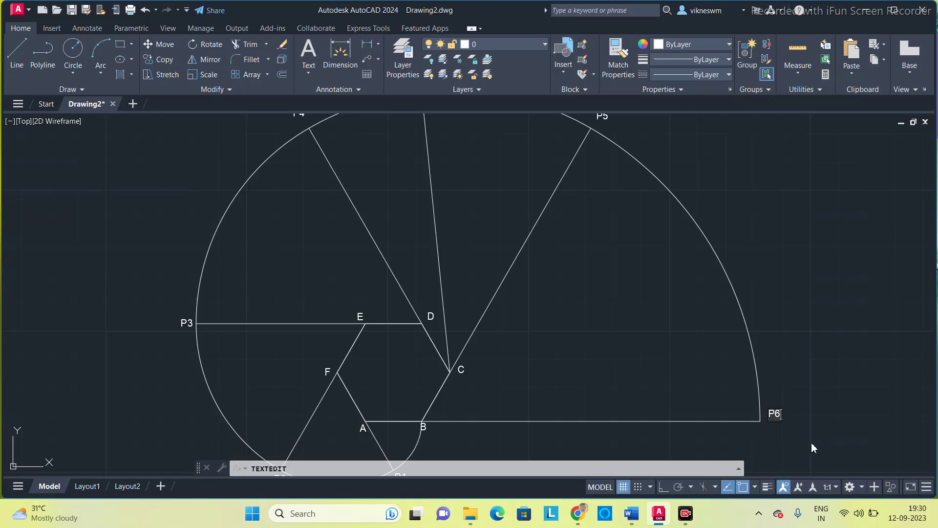
pyautogui.click(812, 446)
pyautogui.scroll(-2, 707, 274)
pyautogui.moveTo(680, 287); pyautogui.dragTo(660, 294, button='middle')
pyautogui.scroll(2, 634, 259)
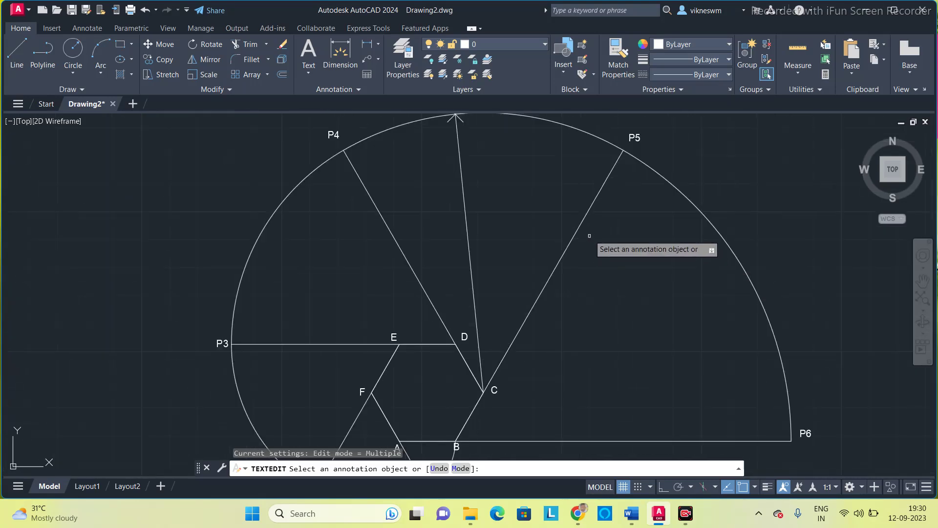
pyautogui.moveTo(540, 180); pyautogui.dragTo(563, 220, button='middle')
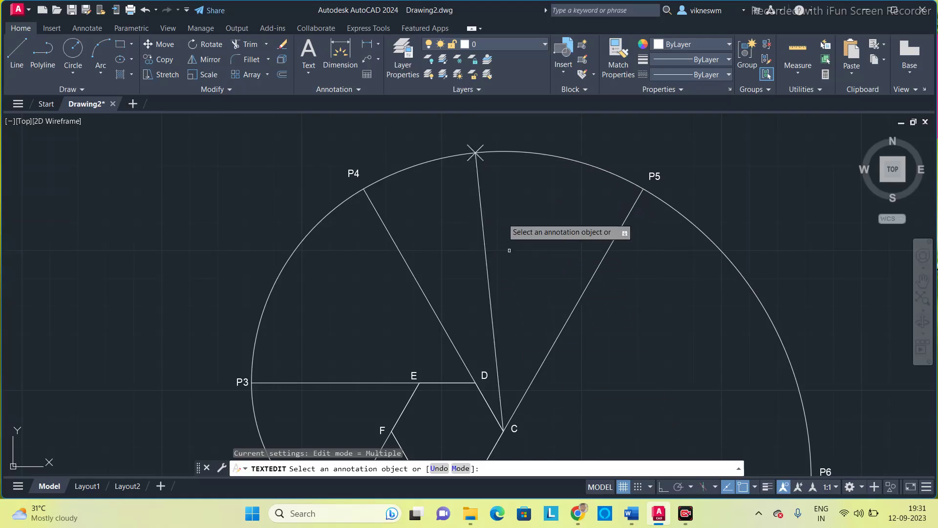
pyautogui.scroll(-2, 487, 174)
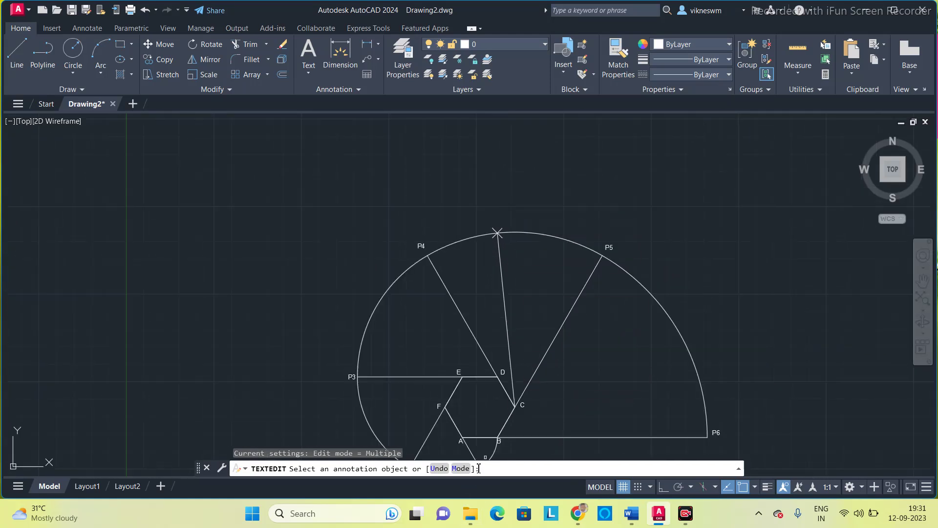
pyautogui.press('Escape')
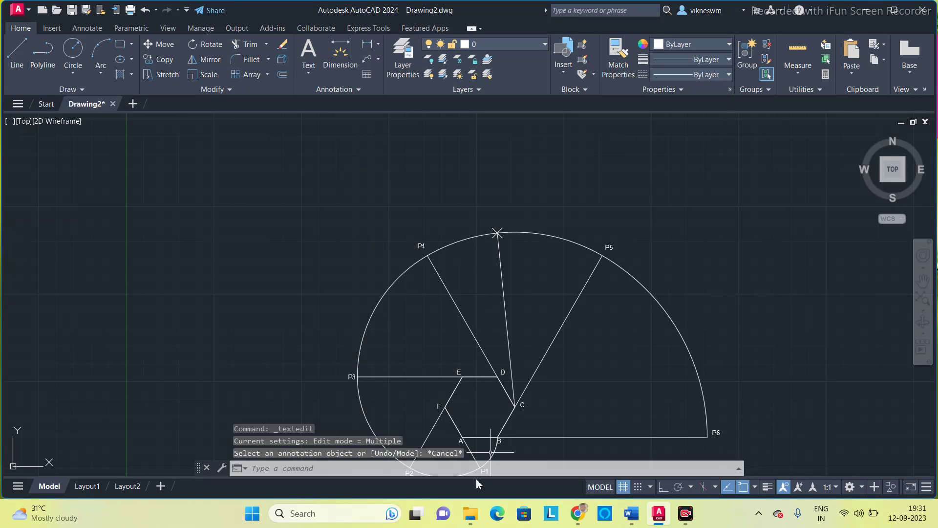
pyautogui.click(472, 467)
# Rotate a copy of the normal line through C by 180° about its endpoint on the arc.
pyautogui.write('ro')
pyautogui.press('Return')
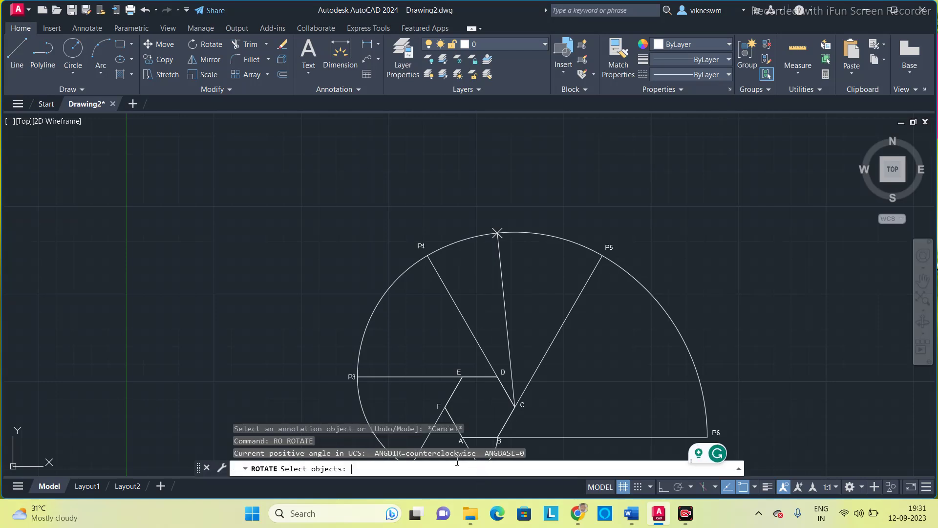
pyautogui.click(504, 297)
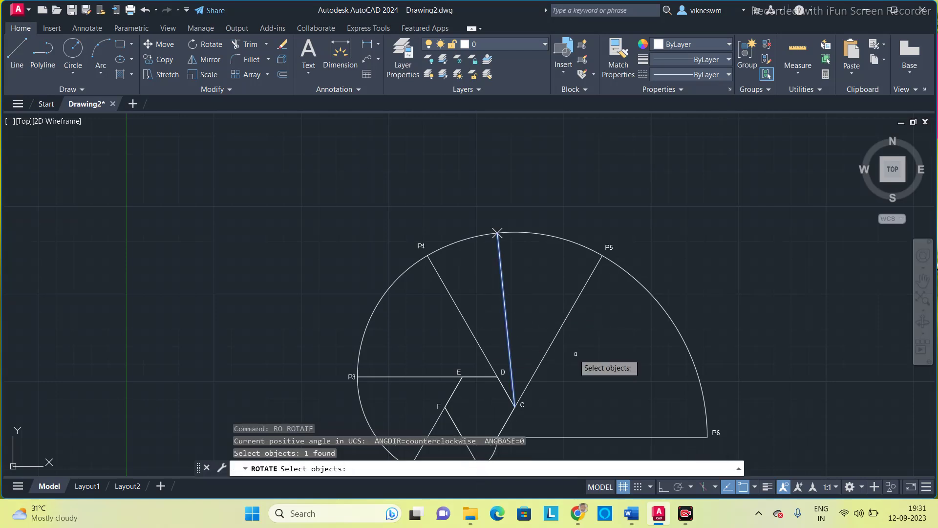
pyautogui.press('Return')
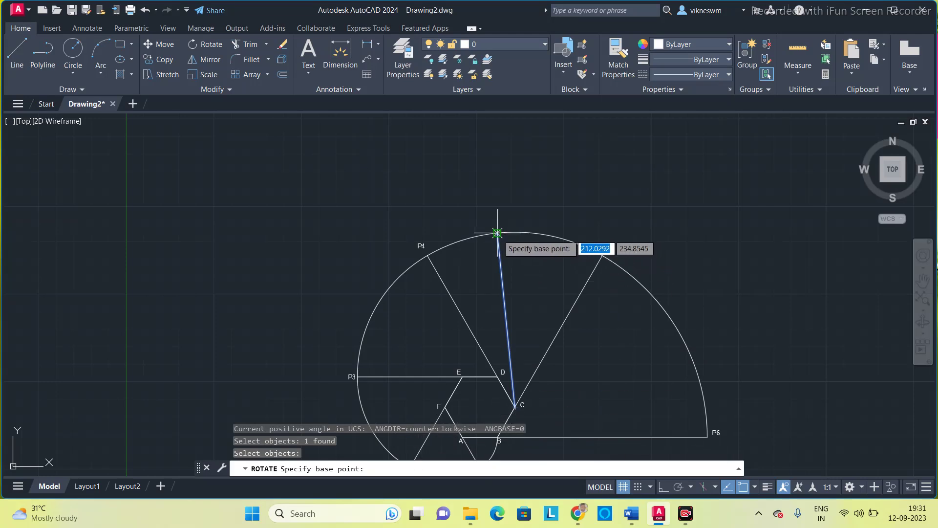
pyautogui.click(497, 234)
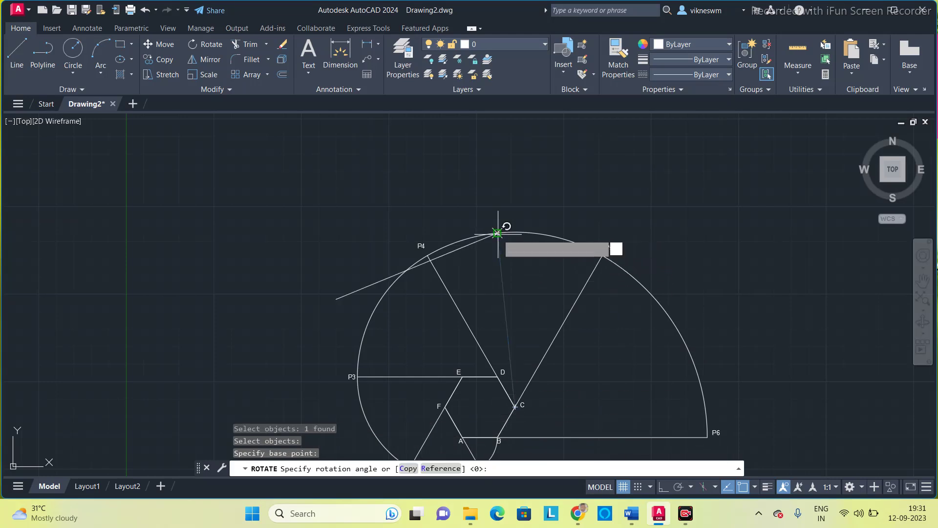
pyautogui.click(408, 469)
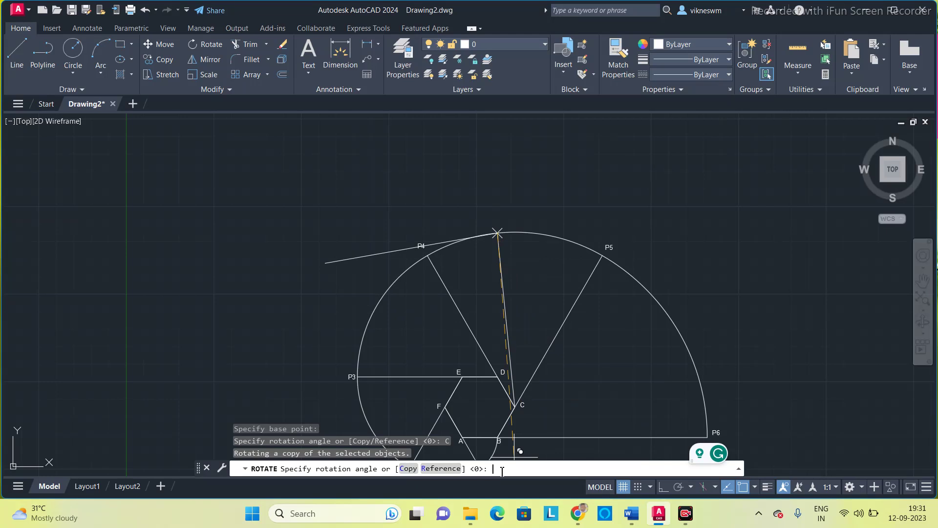
pyautogui.write('180')
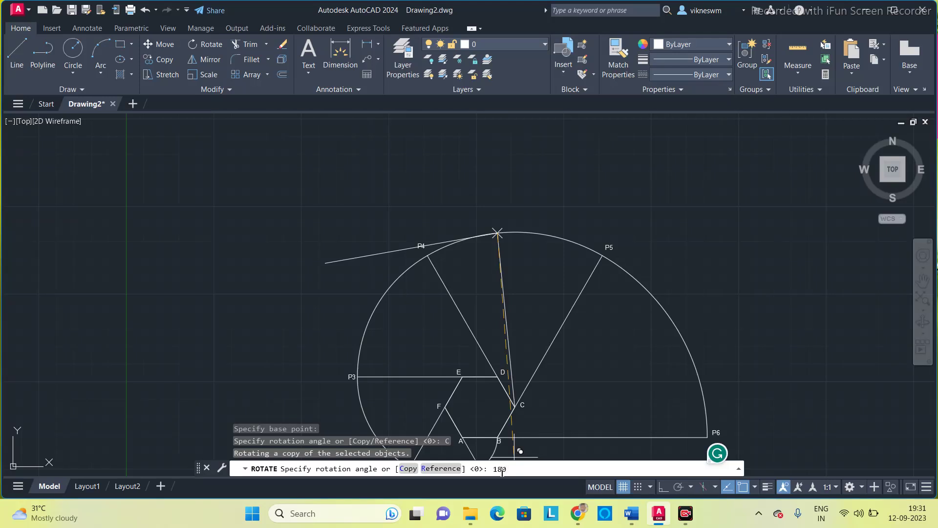
pyautogui.press('Return')
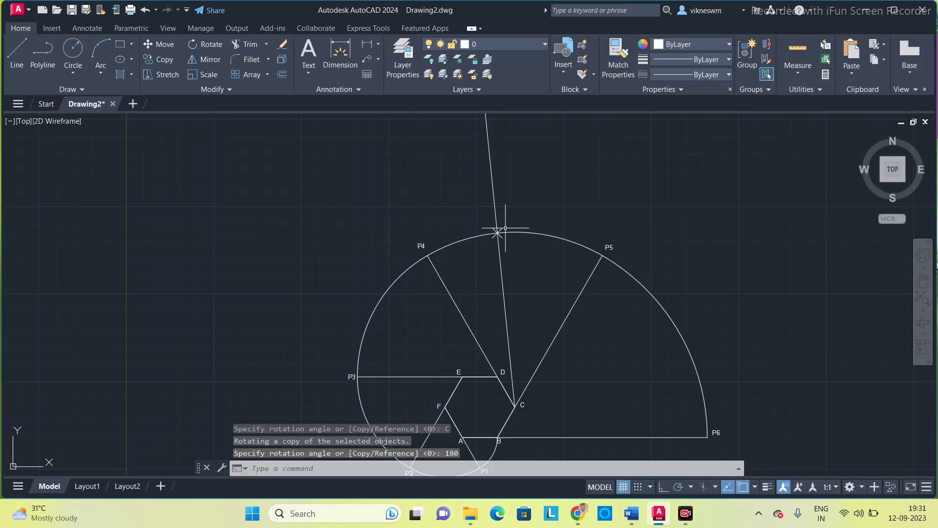
pyautogui.scroll(-2, 494, 180)
pyautogui.scroll(2, 488, 182)
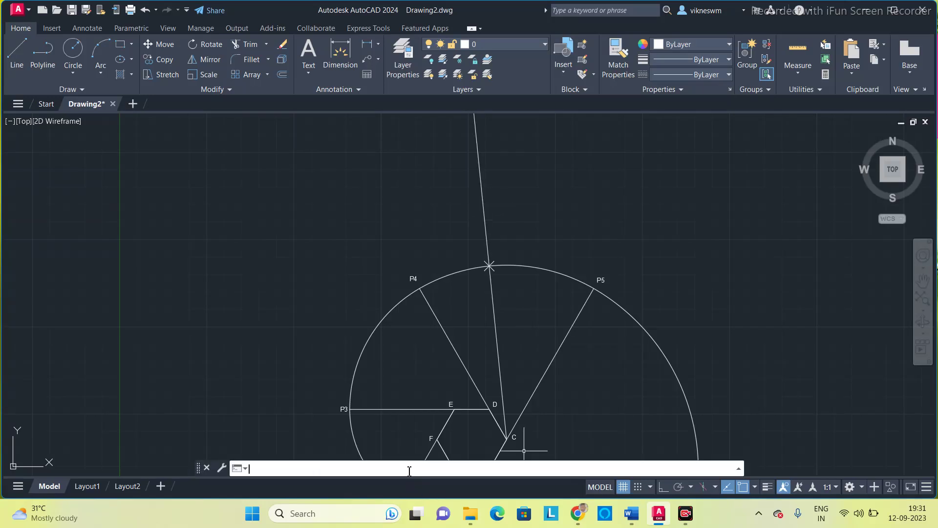
# Rotate a copy of the normal 90° about the arc point to create the tangent.
pyautogui.write('1')
pyautogui.press('Return')
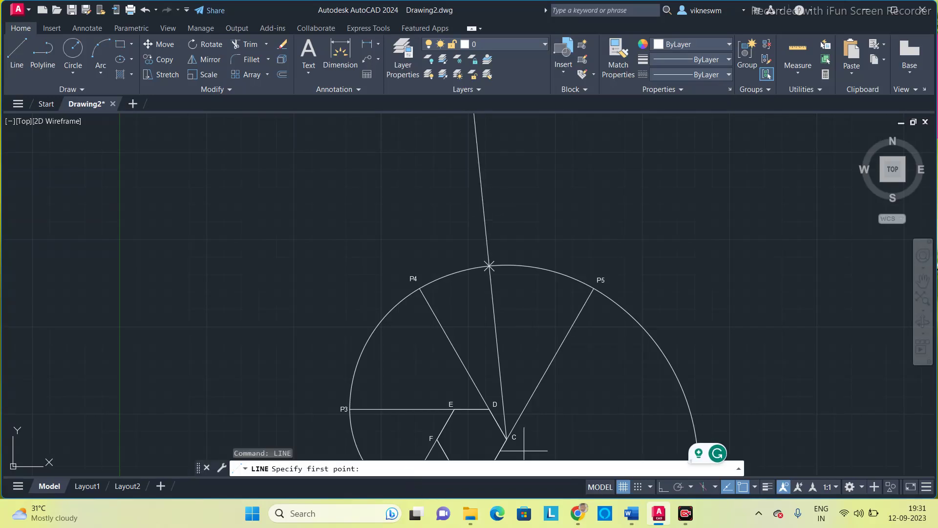
pyautogui.press('Escape')
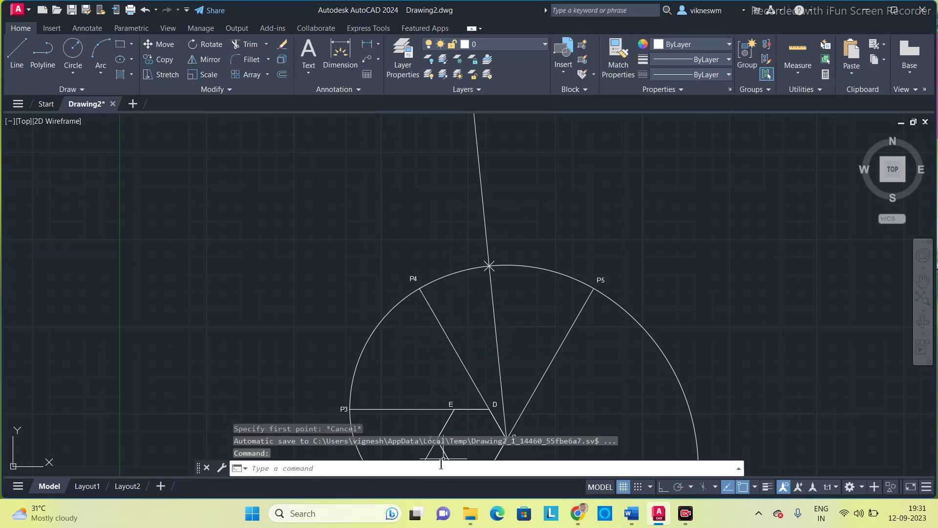
pyautogui.write('ro')
pyautogui.press('Return')
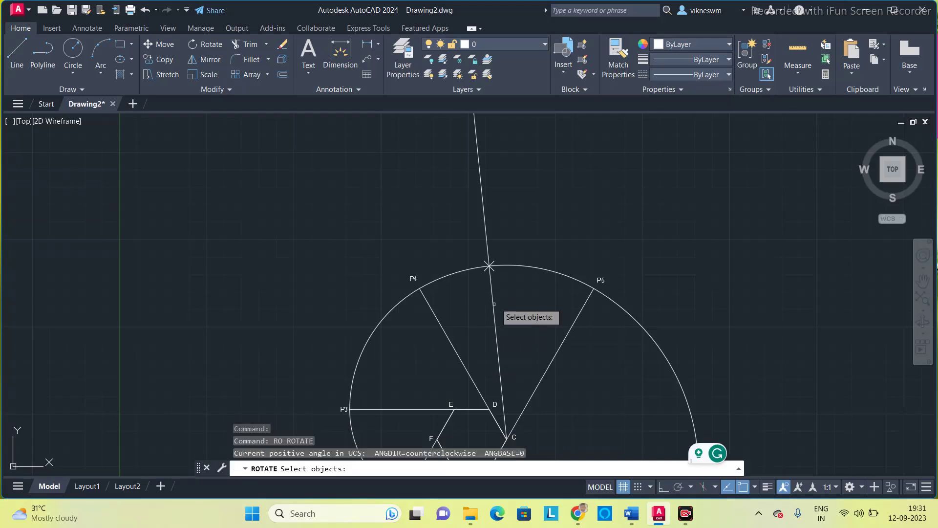
pyautogui.click(485, 242)
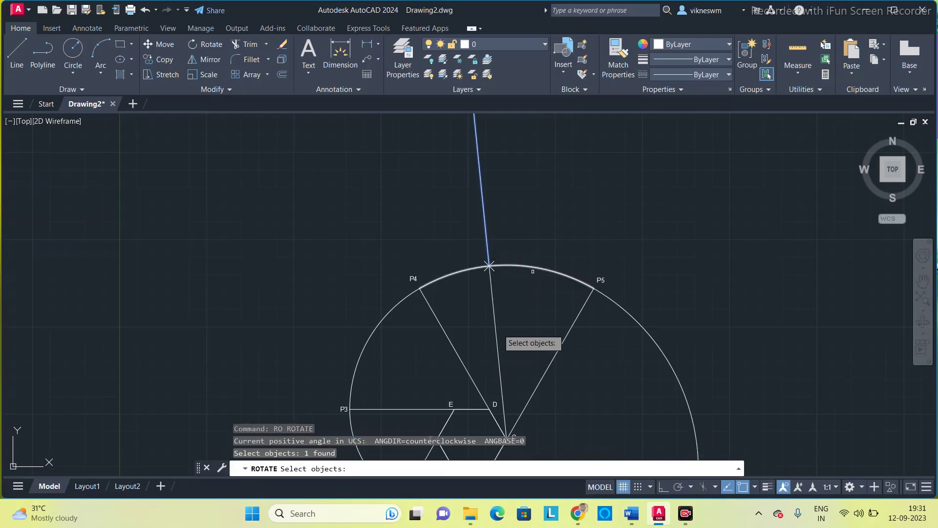
pyautogui.press('Return')
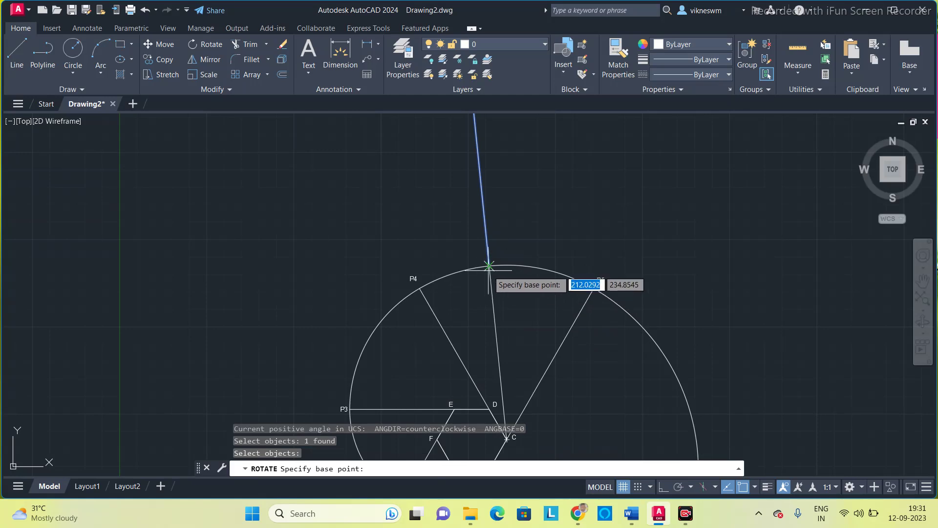
pyautogui.click(489, 266)
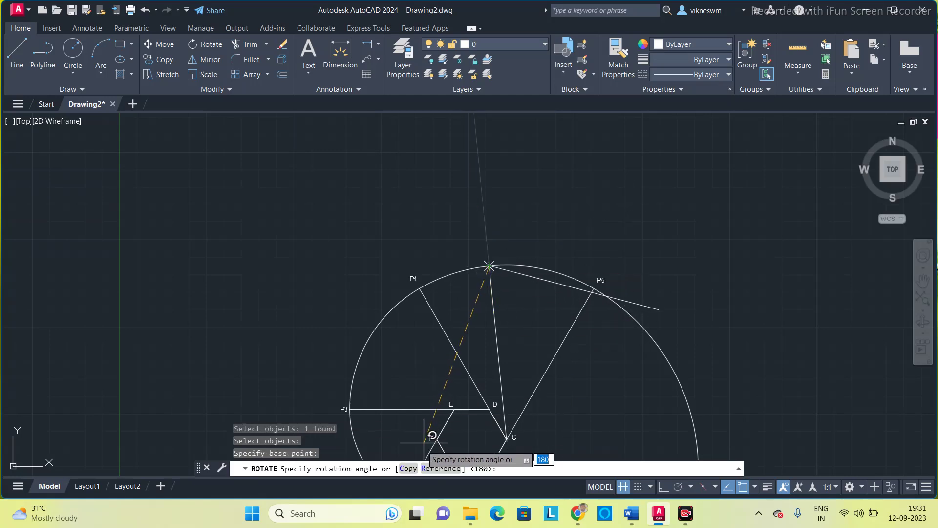
pyautogui.click(408, 469)
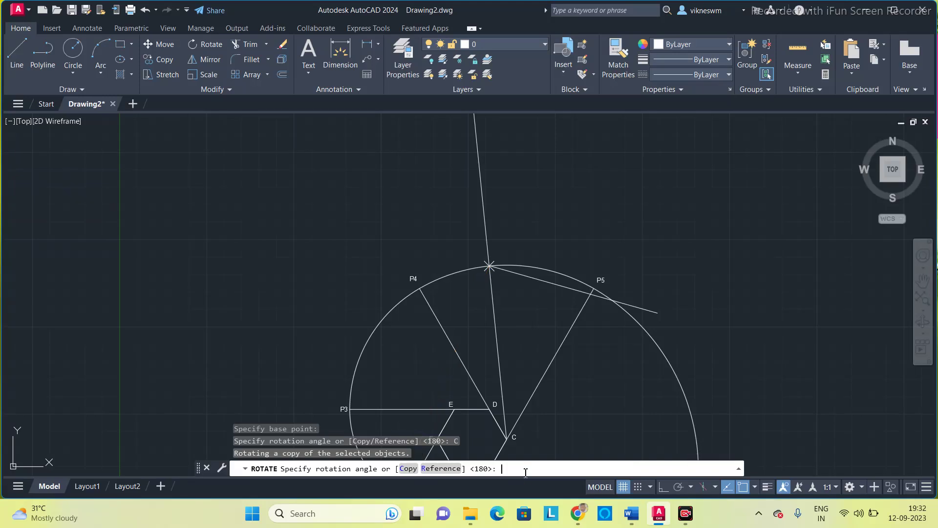
pyautogui.write('90')
pyautogui.press('Return')
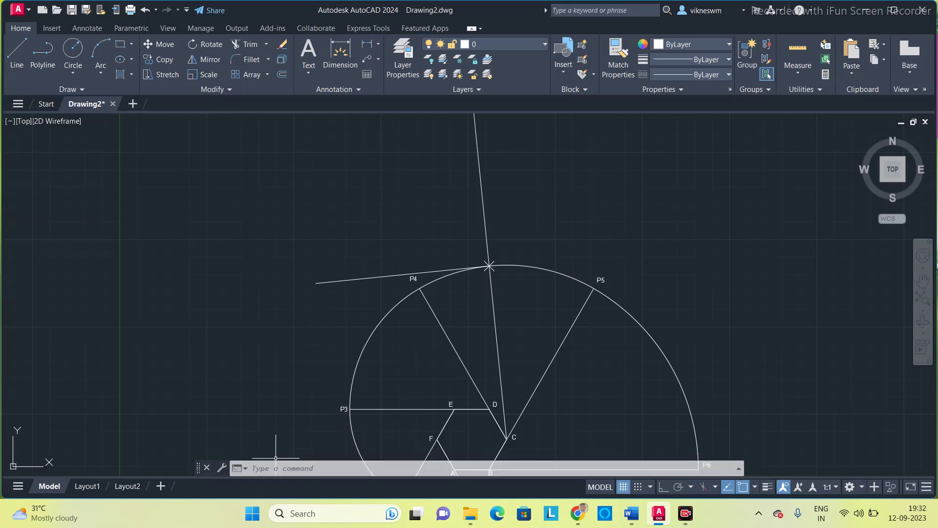
# Extend the tangent rightward with a copy rotated 180° about the tangent point.
pyautogui.write('RO')
pyautogui.press('Return')
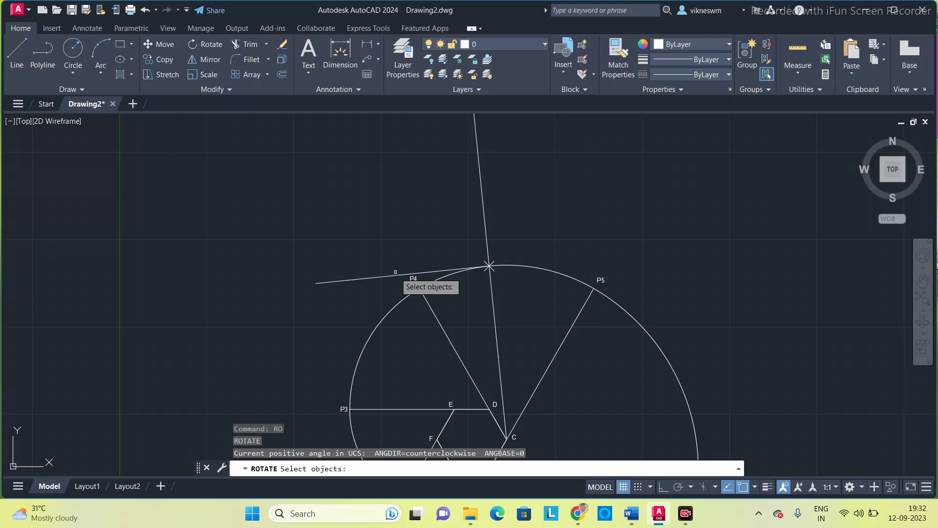
pyautogui.click(396, 277)
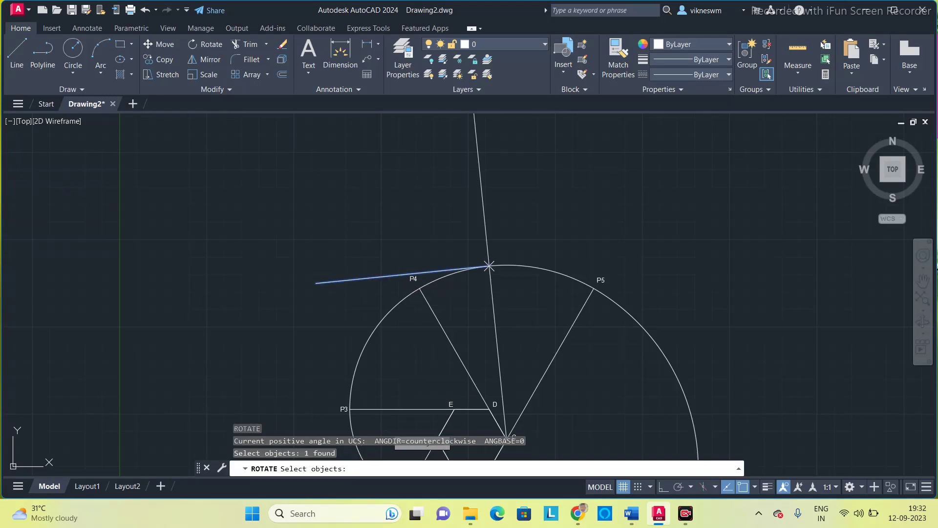
pyautogui.press('Return')
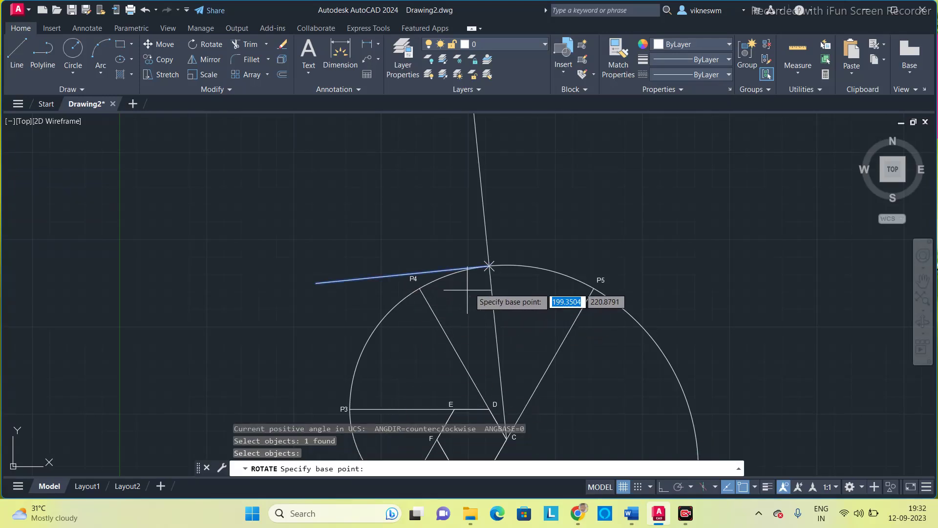
pyautogui.click(489, 265)
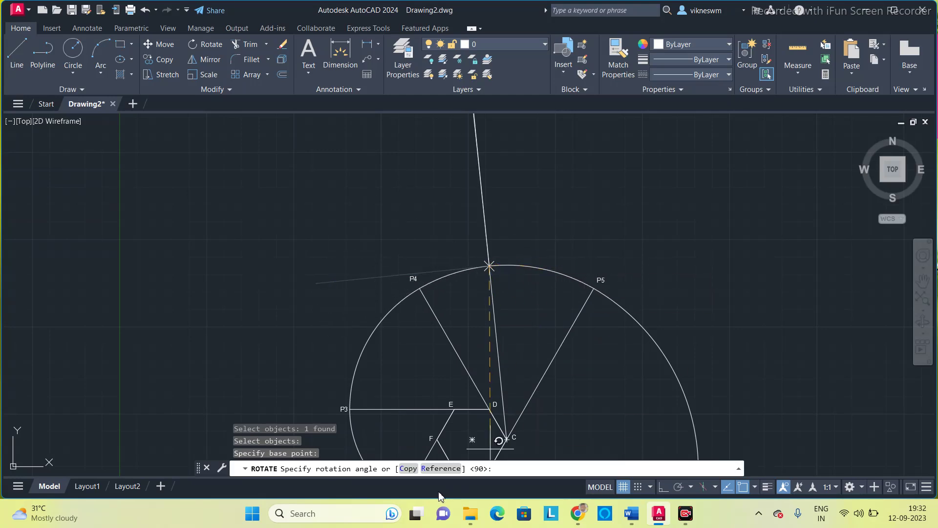
pyautogui.click(413, 465)
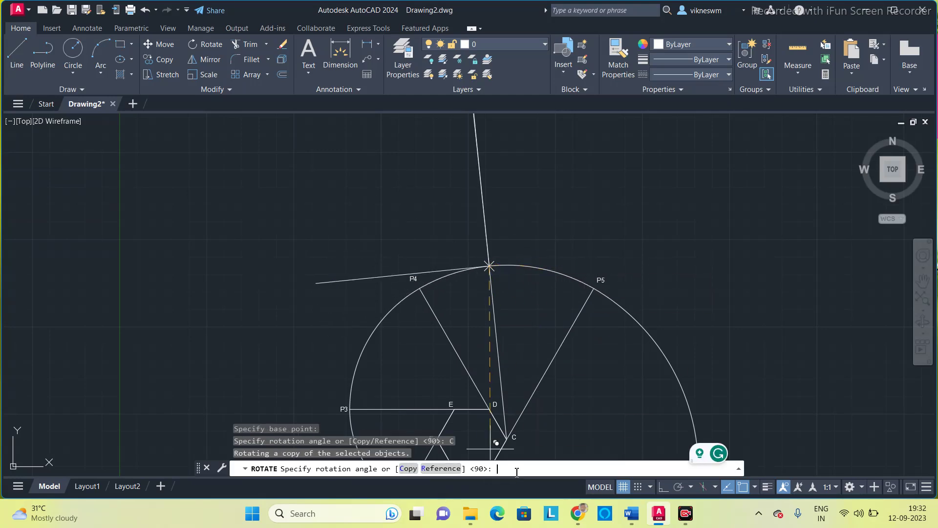
pyautogui.write('0')
pyautogui.press('Return')
pyautogui.scroll(-2, 562, 244)
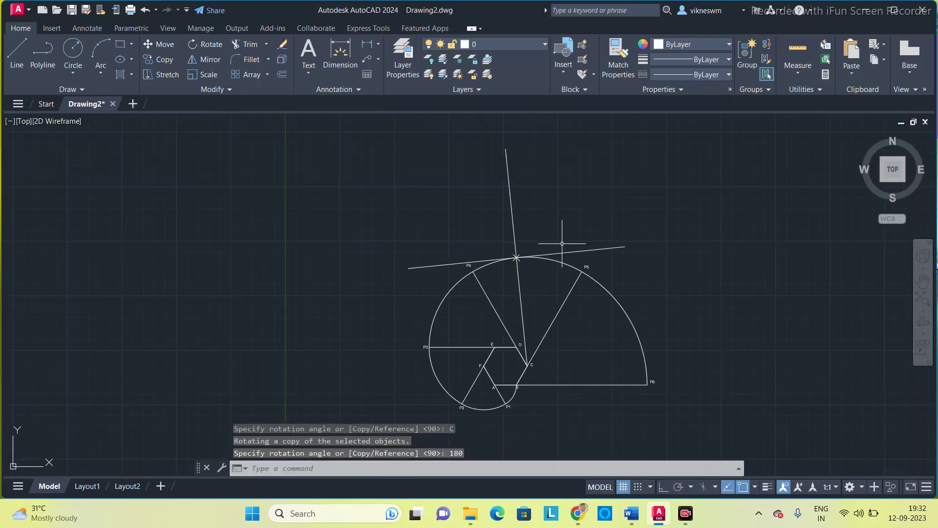
pyautogui.press('Escape')
pyautogui.scroll(2, 548, 269)
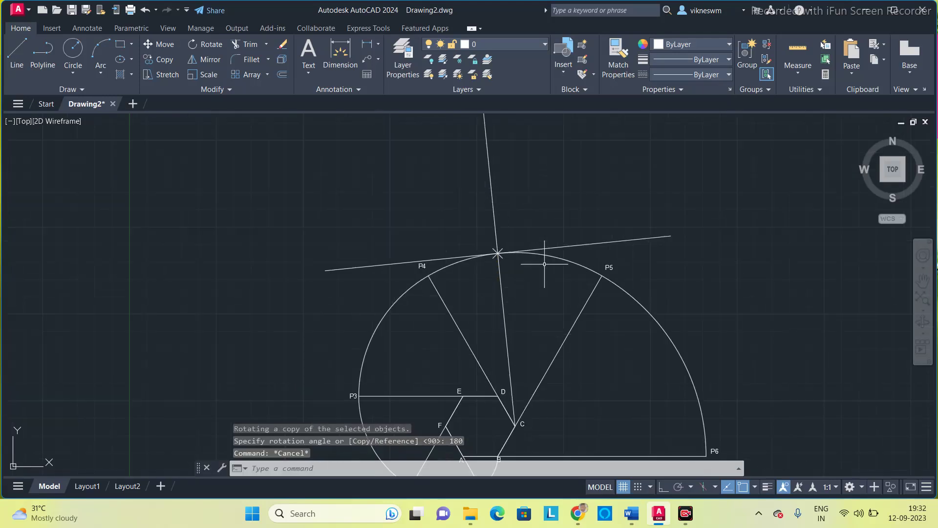
pyautogui.scroll(-2, 552, 266)
pyautogui.scroll(2, 554, 263)
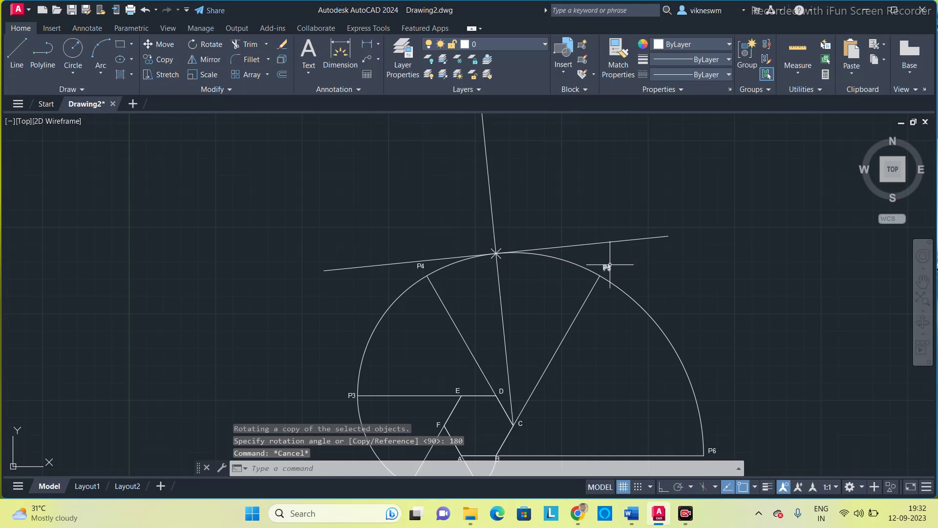
# Copy the P5 label to the tangent's right end and rename it T'.
pyautogui.click(610, 266)
pyautogui.hotkey('ctrl', 'c')
pyautogui.hotkey('ctrl', 'v')
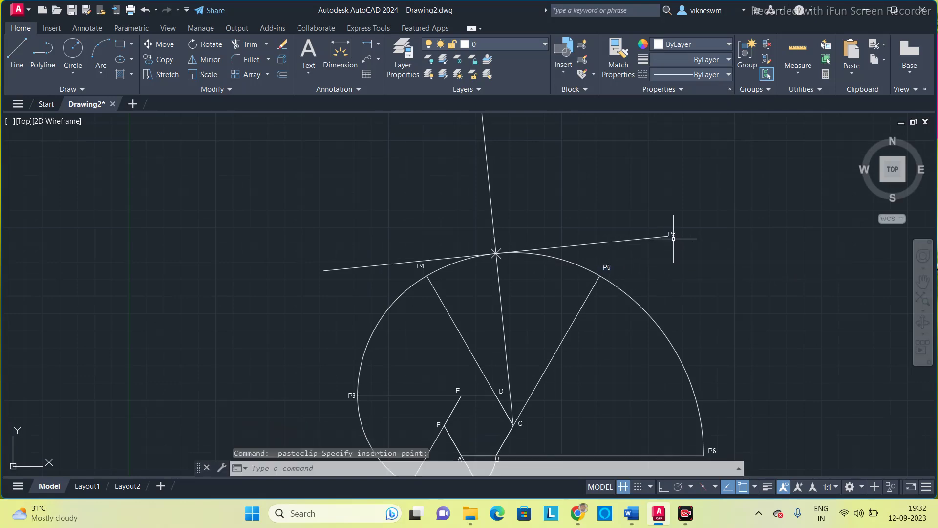
pyautogui.click(670, 236)
pyautogui.doubleClick(672, 234)
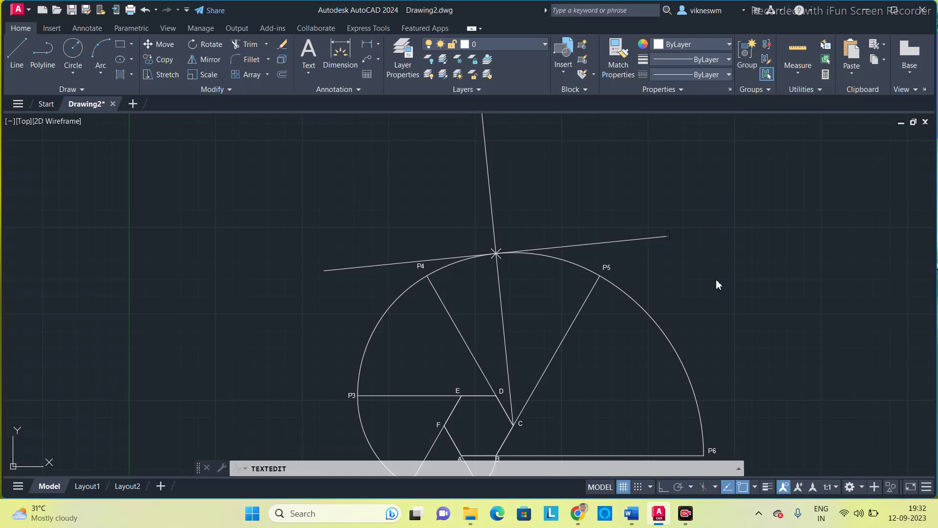
pyautogui.write("T'")
pyautogui.click(718, 285)
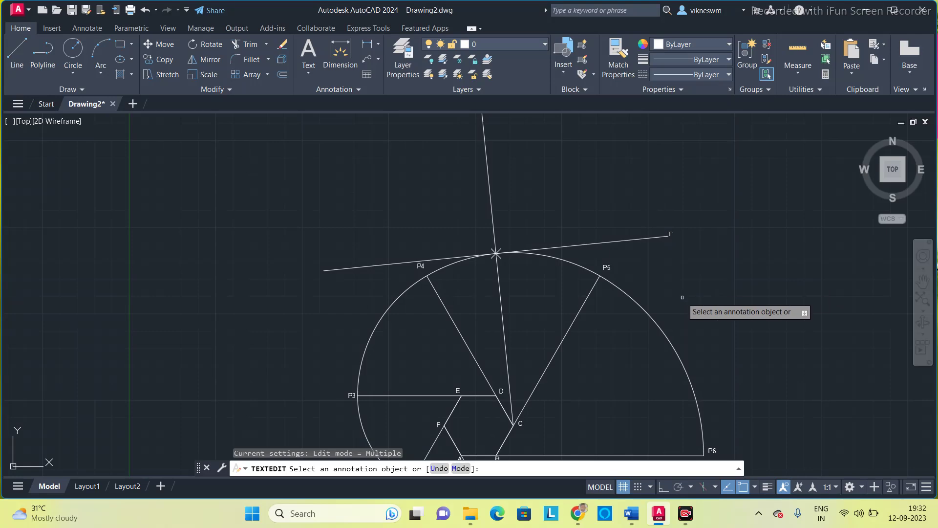
# Paste a label at the tangent's left end and make it T.
pyautogui.press('Escape')
pyautogui.hotkey('ctrl', 'v')
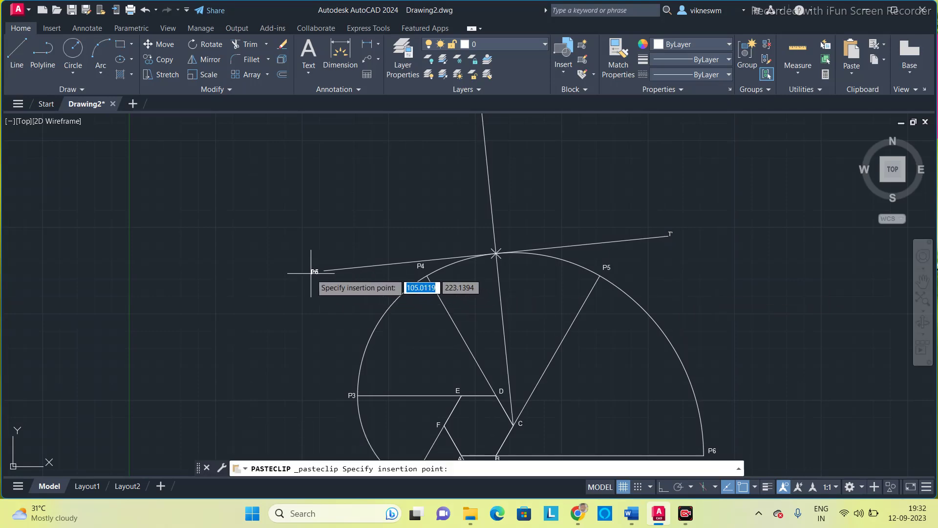
pyautogui.click(314, 268)
pyautogui.doubleClick(315, 270)
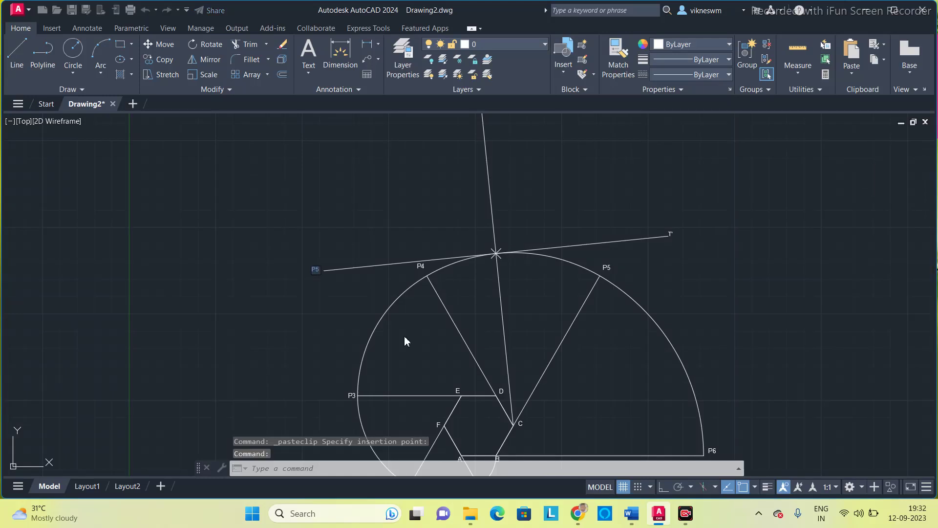
pyautogui.click(341, 326)
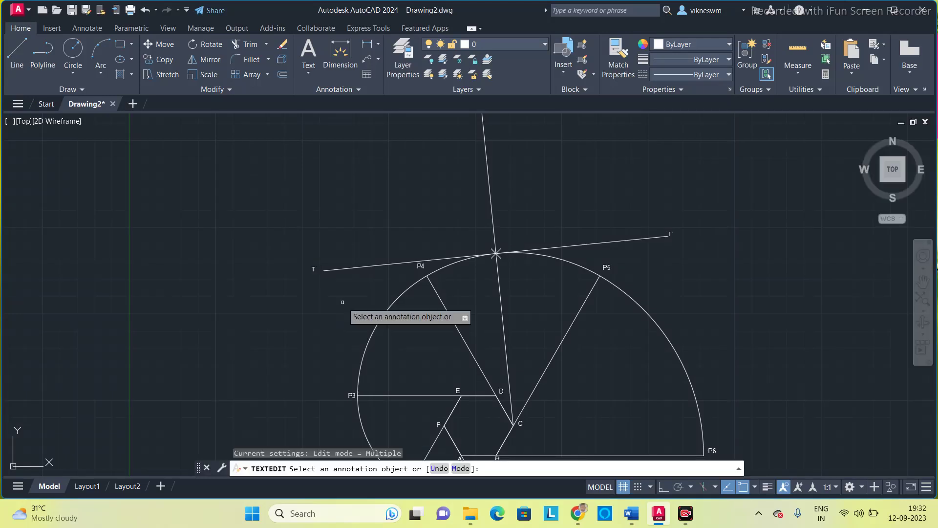
pyautogui.press('Escape')
# Paste a label at the normal's upper end and change its text to N with ED.
pyautogui.moveTo(400, 175); pyautogui.dragTo(375, 281, button='middle')
pyautogui.hotkey('ctrl', 'v')
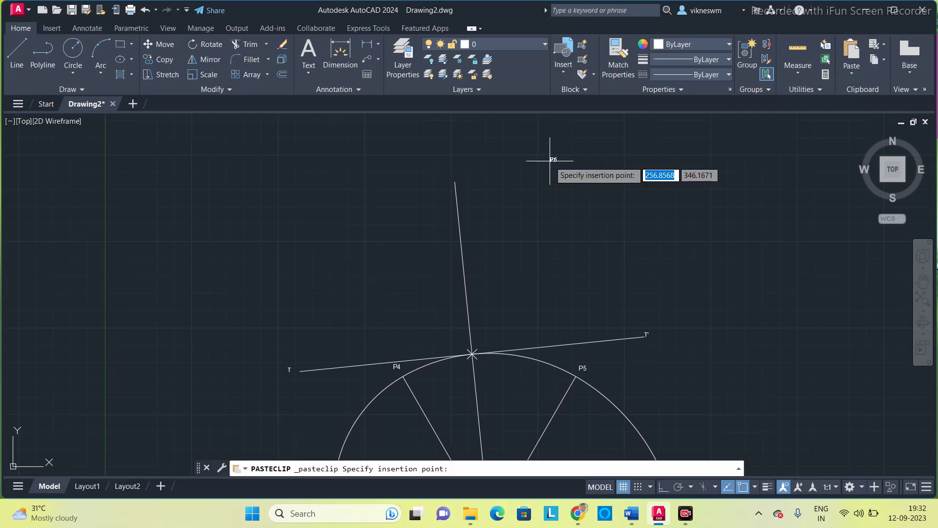
pyautogui.click(461, 180)
pyautogui.click(456, 181)
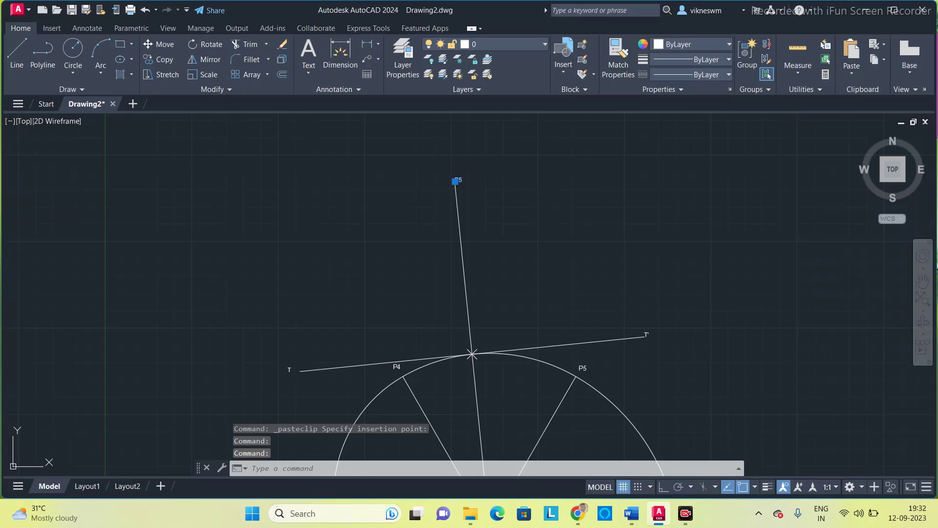
pyautogui.write('ed')
pyautogui.press('Return')
pyautogui.write('N')
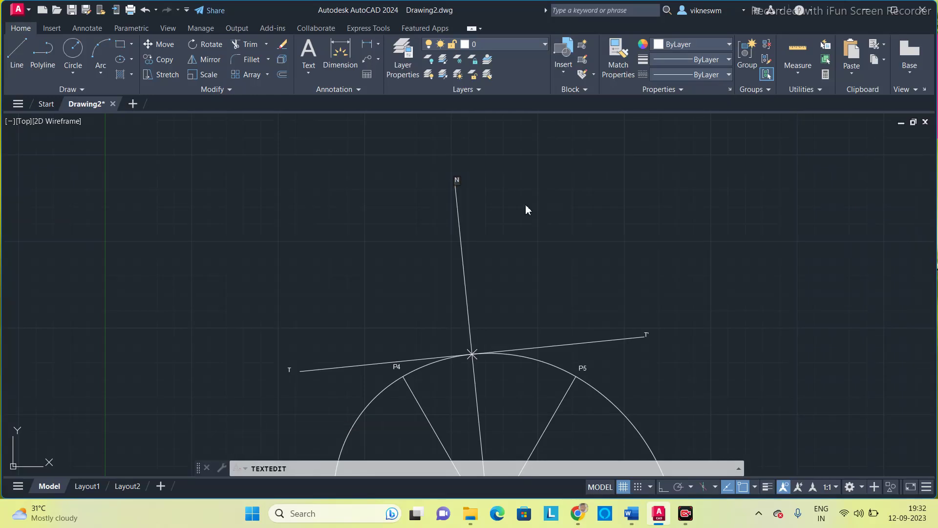
pyautogui.press('Return')
# Zoom and pan to recentre the whole labelled construction and end label editing.
pyautogui.scroll(5, 489, 220)
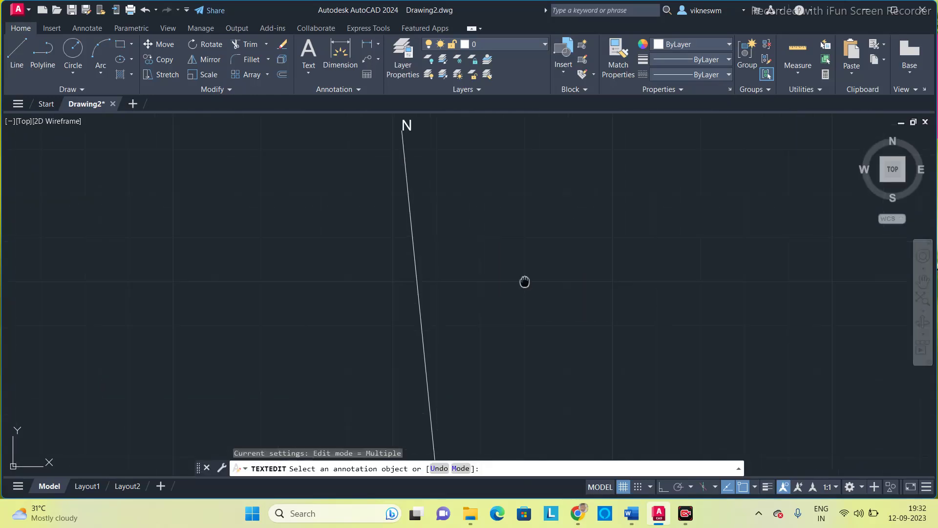
pyautogui.scroll(-8, 574, 210)
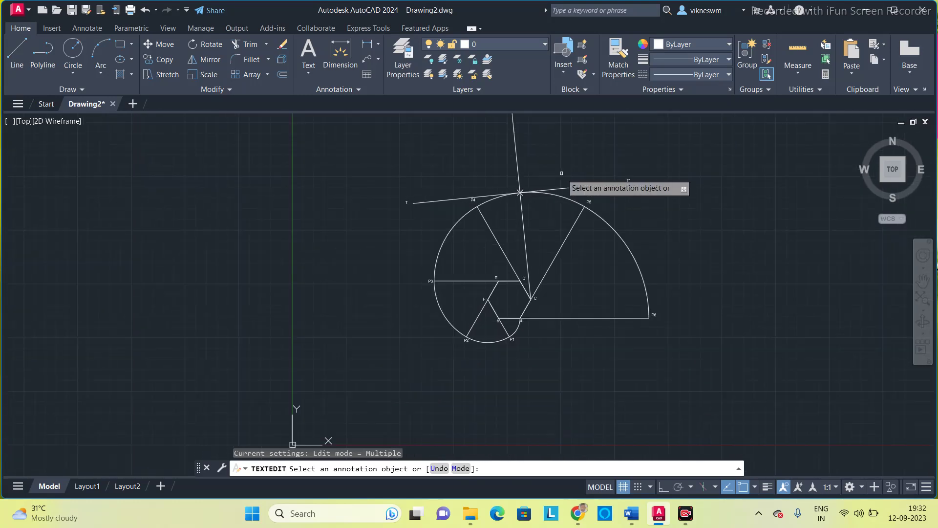
pyautogui.moveTo(560, 177); pyautogui.dragTo(547, 221, button='middle')
pyautogui.scroll(2, 547, 221)
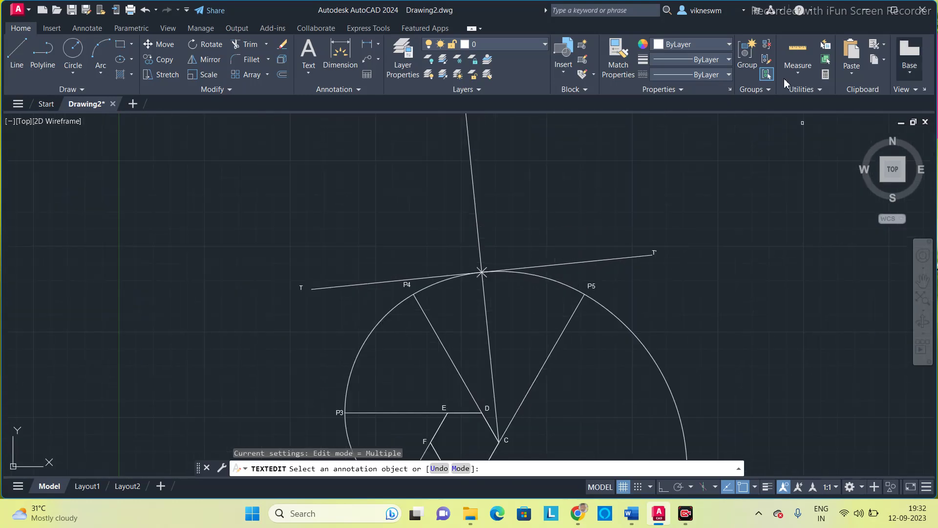
pyautogui.scroll(-2, 571, 197)
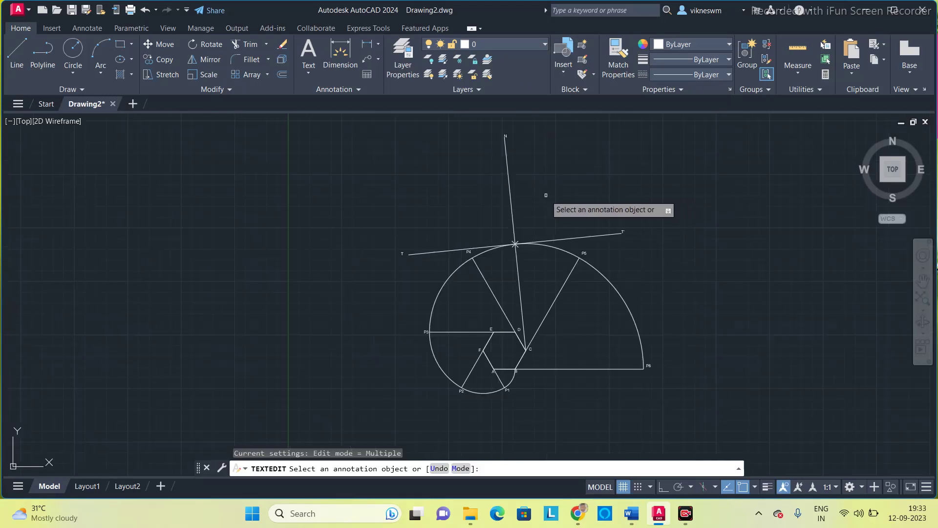
pyautogui.moveTo(544, 197)
pyautogui.mouseDown(button='middle')
pyautogui.moveTo(517, 201)
pyautogui.moveTo(489, 232)
pyautogui.mouseUp(button='middle')
pyautogui.press('Escape')
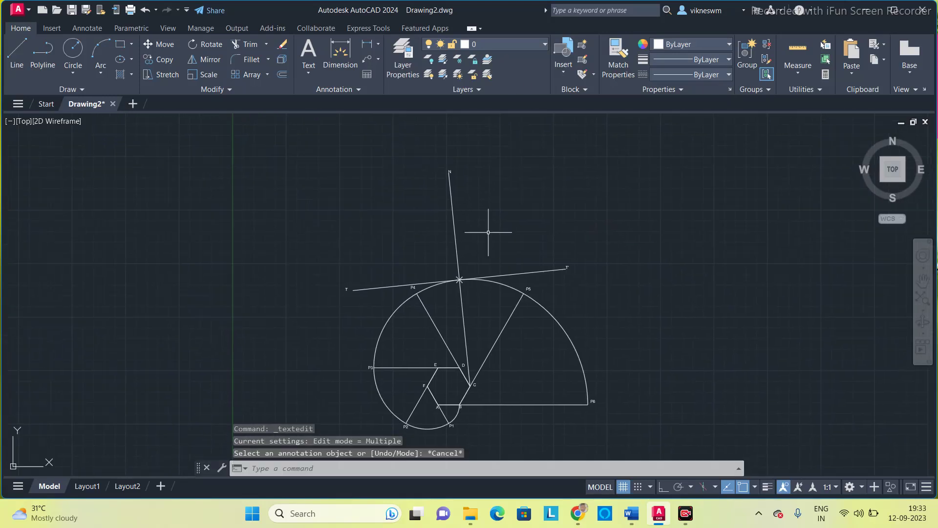
pyautogui.scroll(2, 487, 236)
# Select the involute arcs P1–P6 and P1–B, set lineweight 0.40 mm, and show lineweights.
pyautogui.moveTo(486, 237); pyautogui.dragTo(536, 183, button='middle')
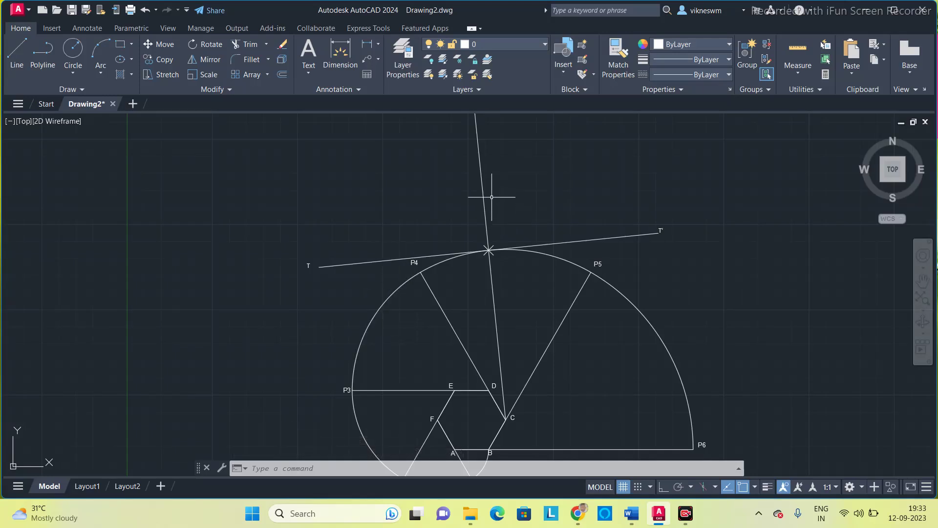
pyautogui.click(384, 303)
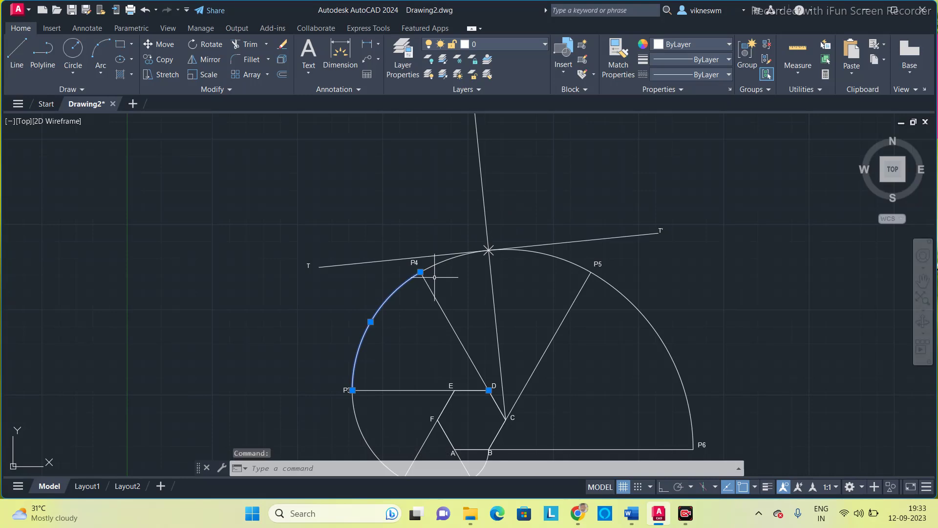
pyautogui.click(531, 259)
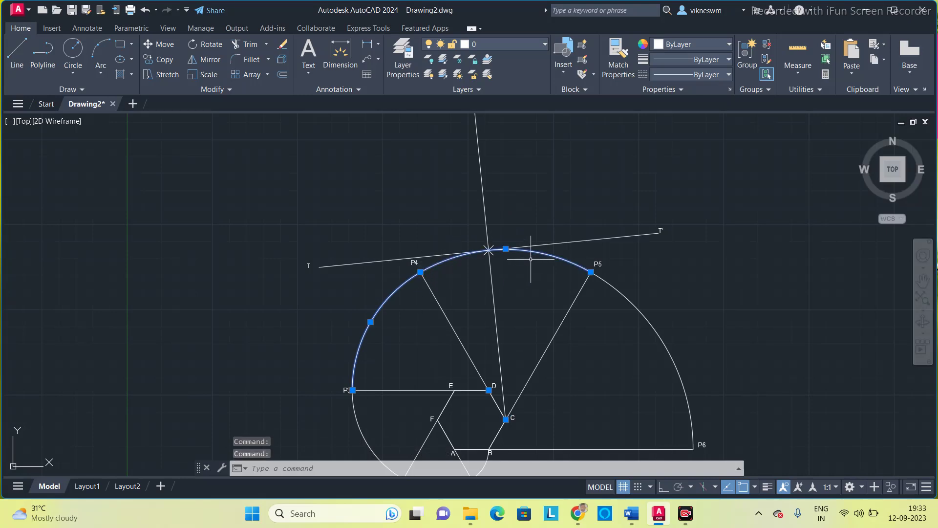
pyautogui.click(641, 308)
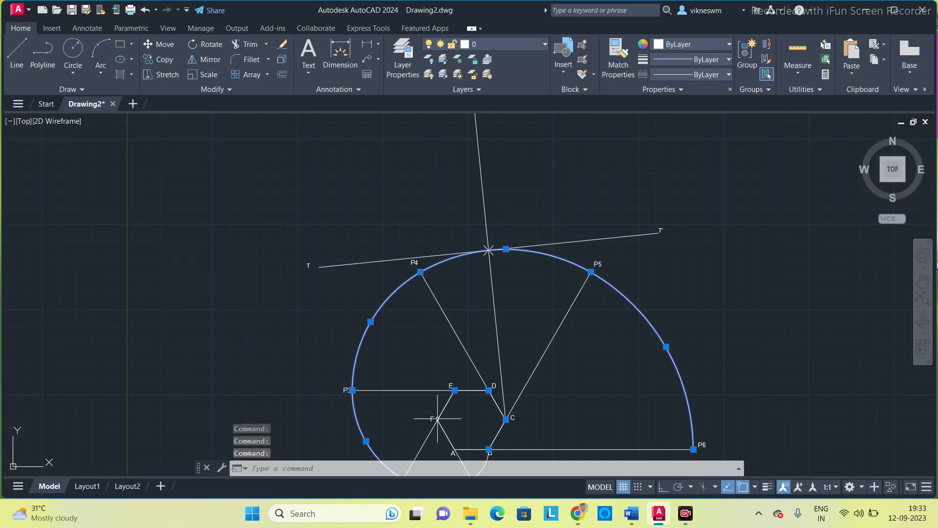
pyautogui.moveTo(437, 419); pyautogui.dragTo(422, 339, button='middle')
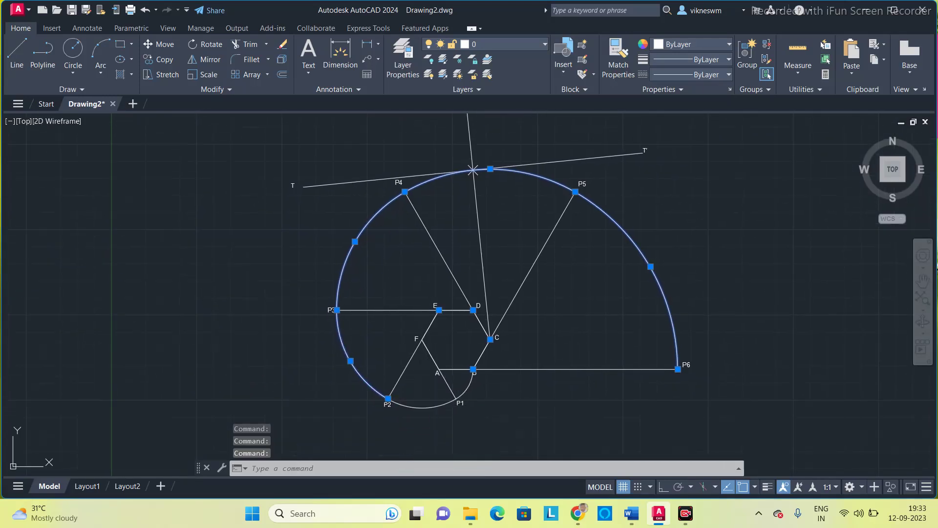
pyautogui.click(432, 408)
pyautogui.click(468, 389)
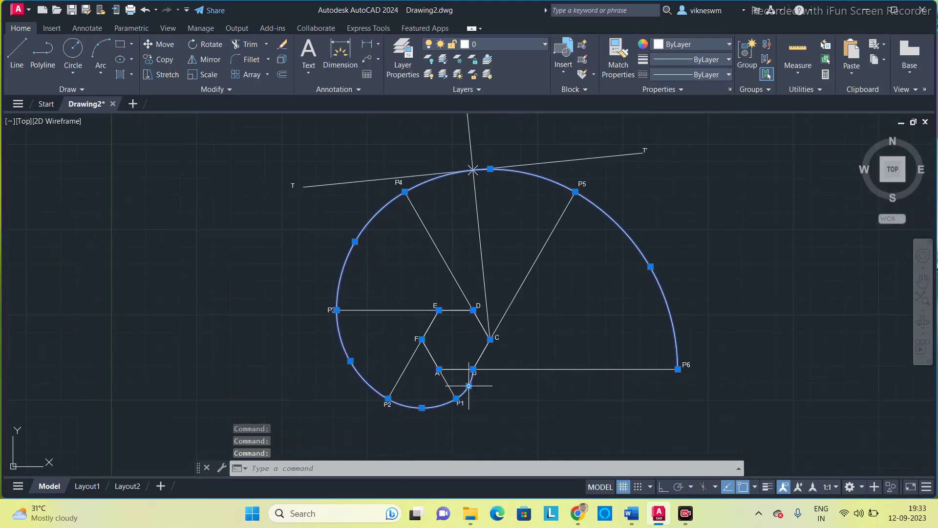
pyautogui.click(700, 59)
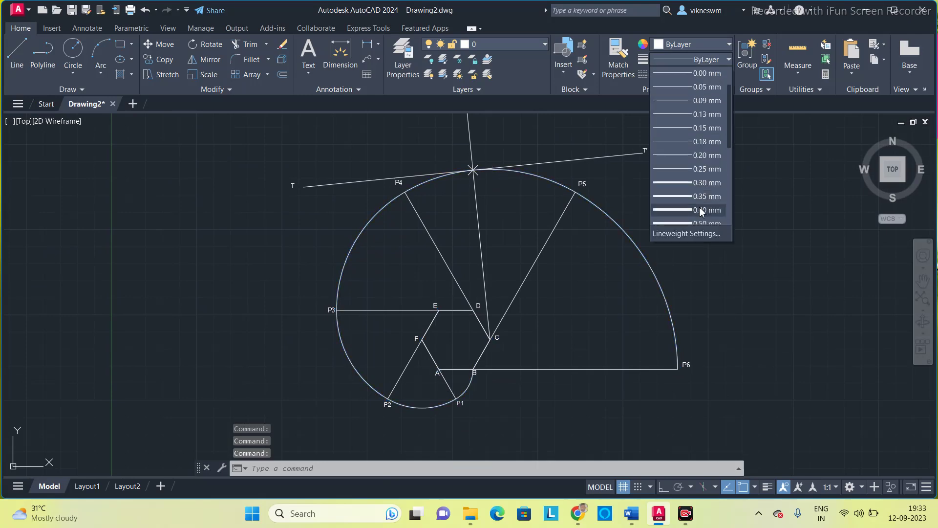
pyautogui.click(701, 211)
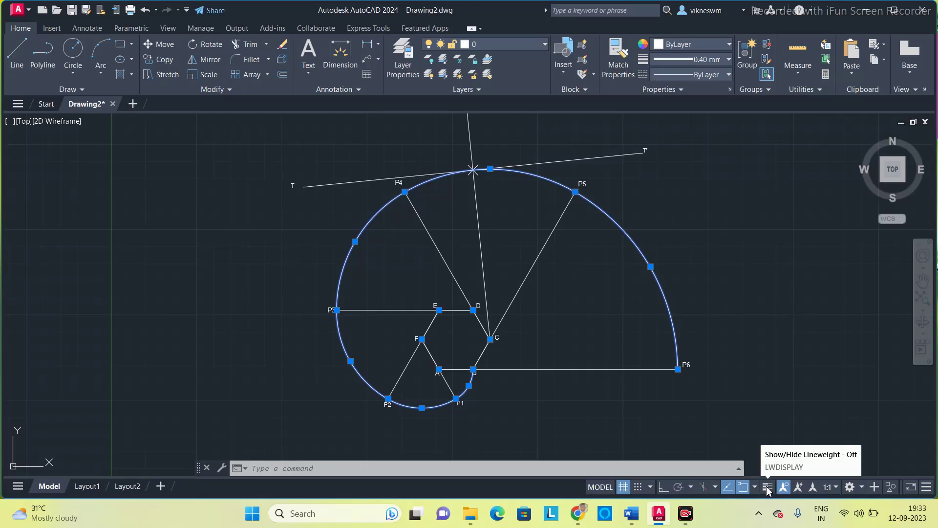
pyautogui.click(767, 486)
pyautogui.click(600, 303)
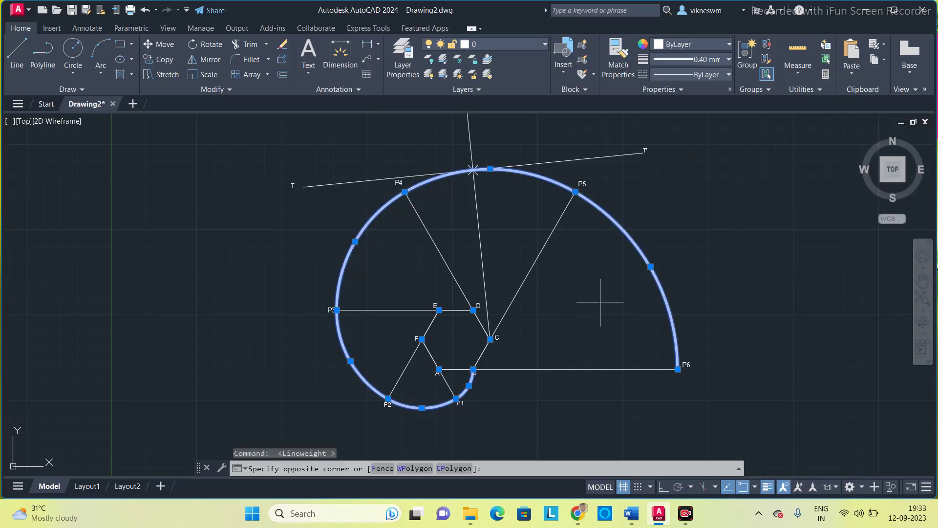
pyautogui.press('Escape')
pyautogui.press('Escape')
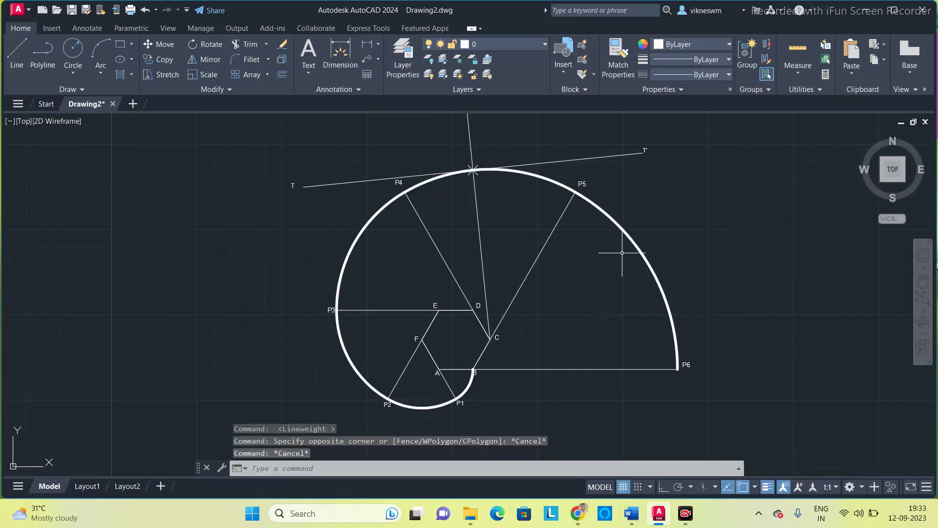
# Select the five involute arcs from P1 to P6 and set their colour to green.
pyautogui.click(630, 235)
pyautogui.click(532, 177)
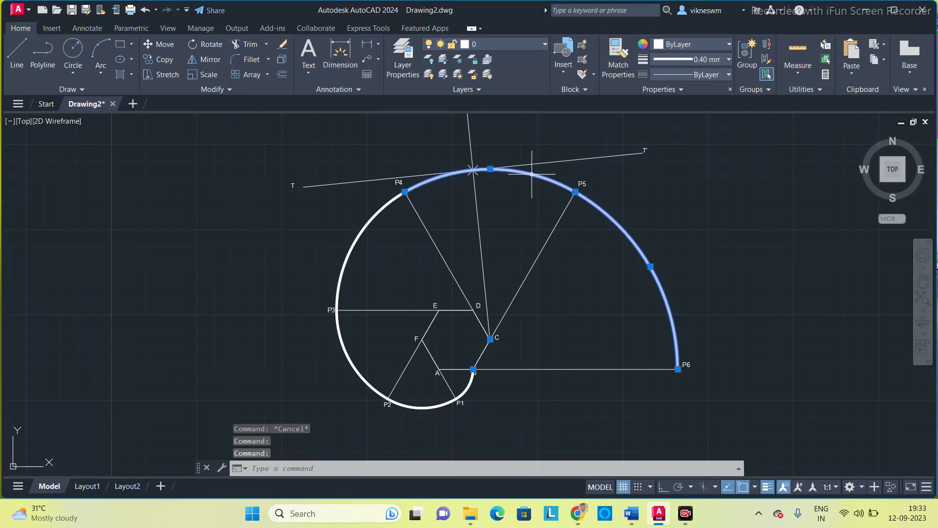
pyautogui.click(379, 215)
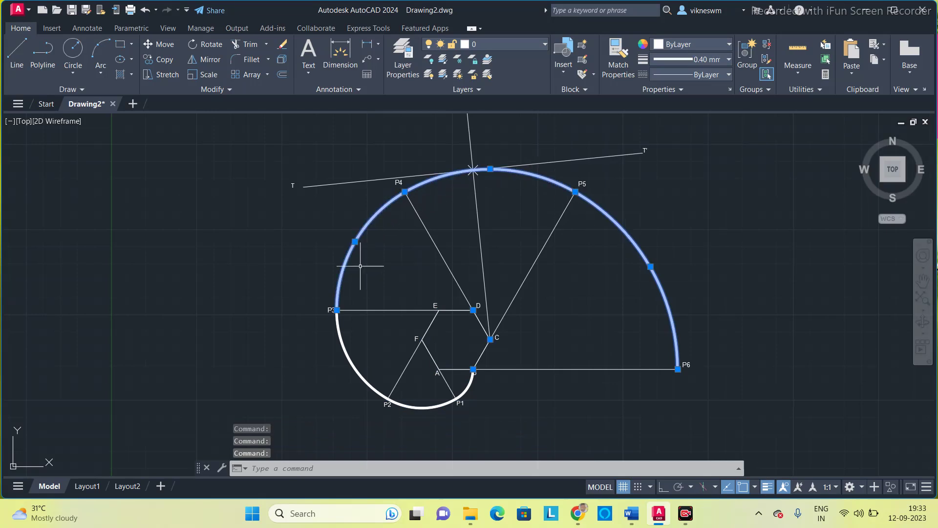
pyautogui.click(344, 350)
pyautogui.click(439, 406)
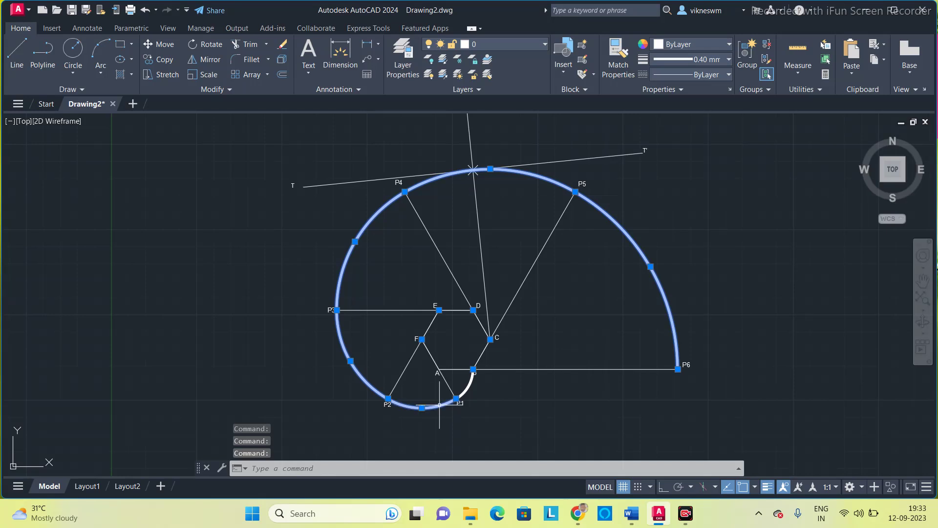
pyautogui.click(704, 45)
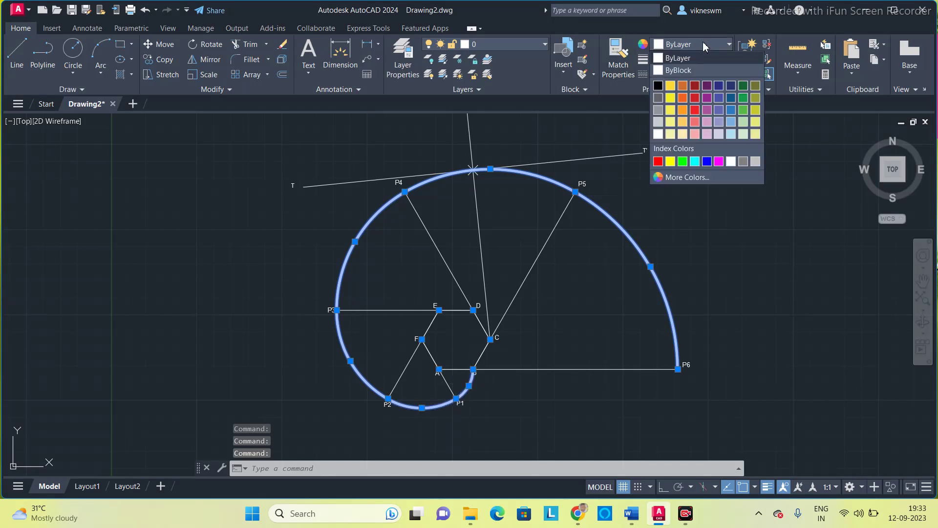
pyautogui.click(743, 99)
pyautogui.press('Escape')
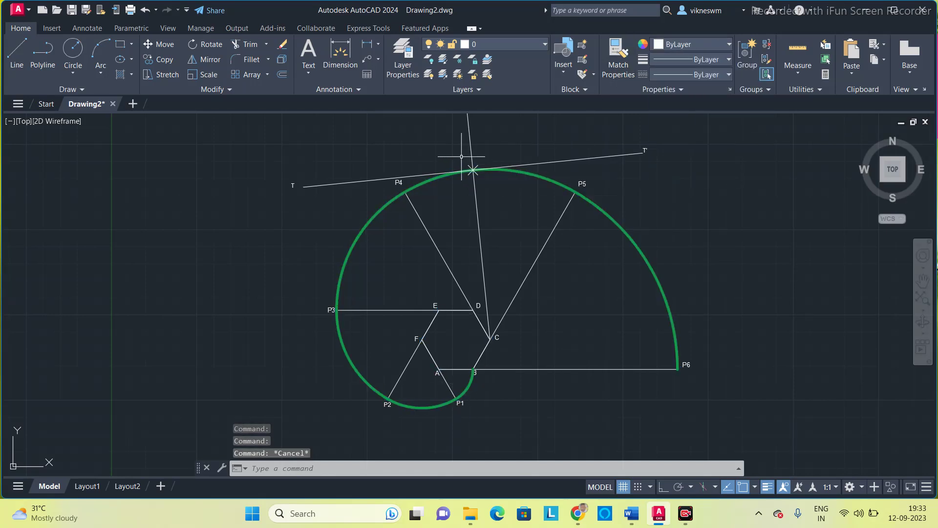
# Give the normal line and both tangent segments a 0.35 mm lineweight.
pyautogui.click(479, 229)
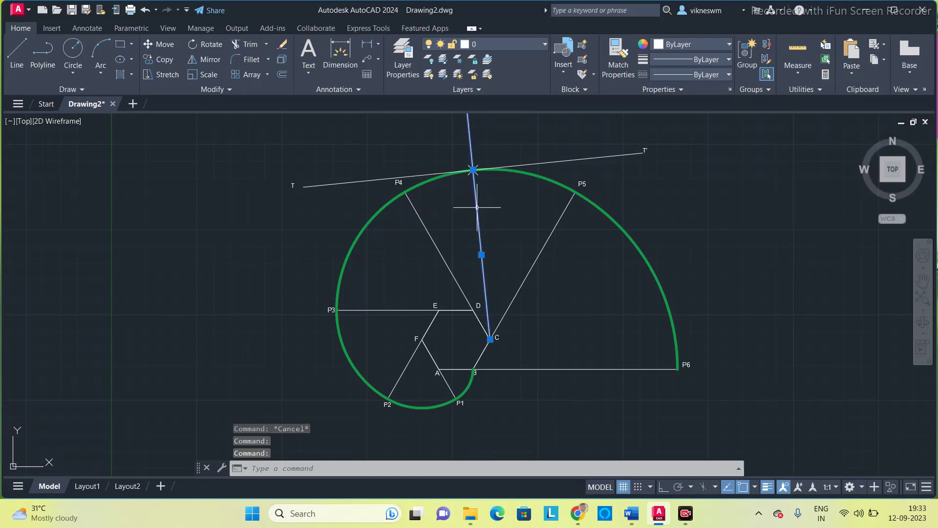
pyautogui.click(544, 161)
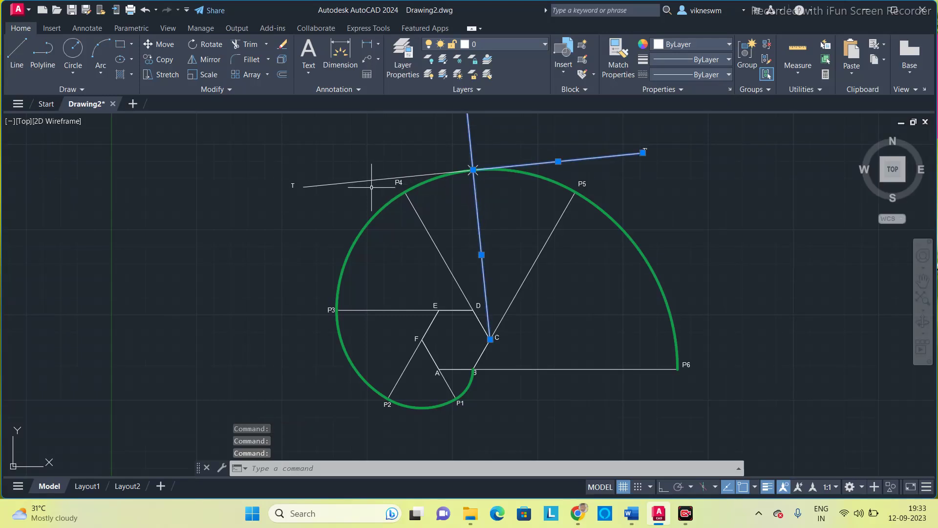
pyautogui.click(381, 179)
pyautogui.click(729, 59)
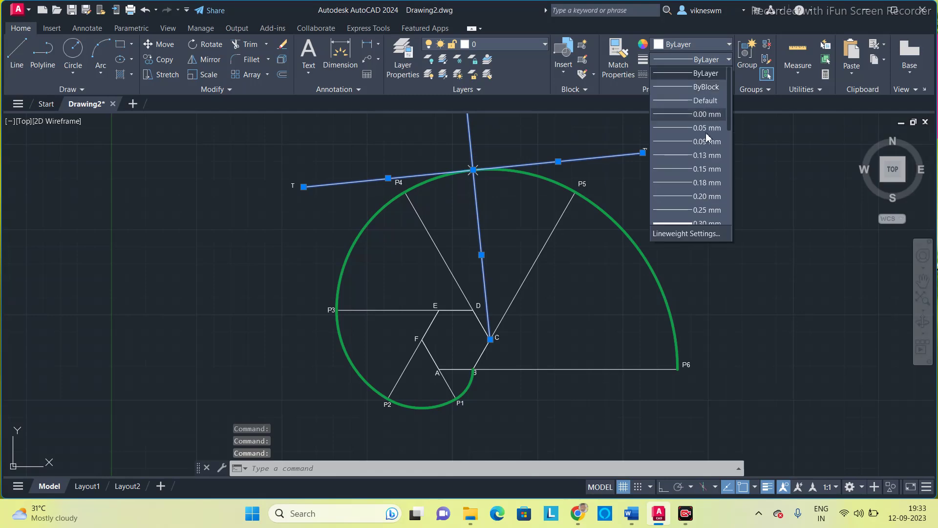
pyautogui.scroll(-1, 704, 161)
pyautogui.click(694, 198)
pyautogui.press('Escape')
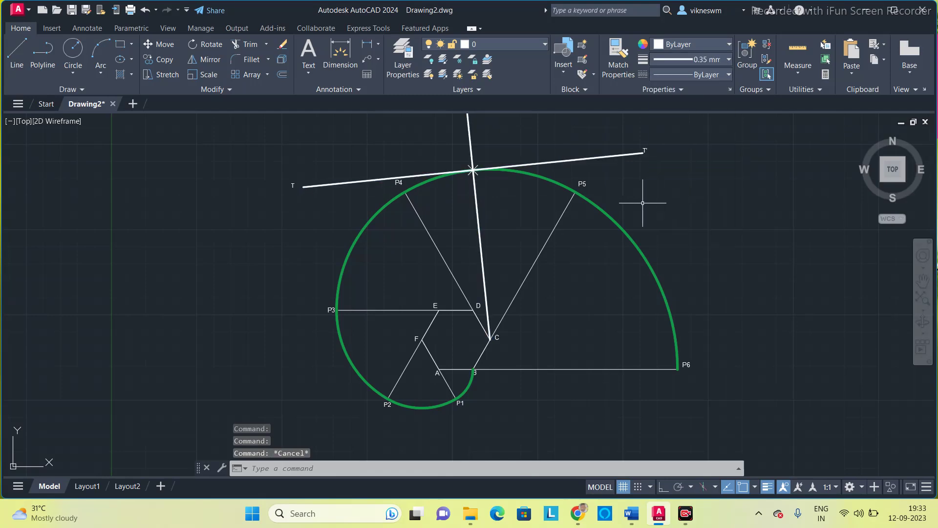
# Colour the normal line through C red.
pyautogui.click(470, 137)
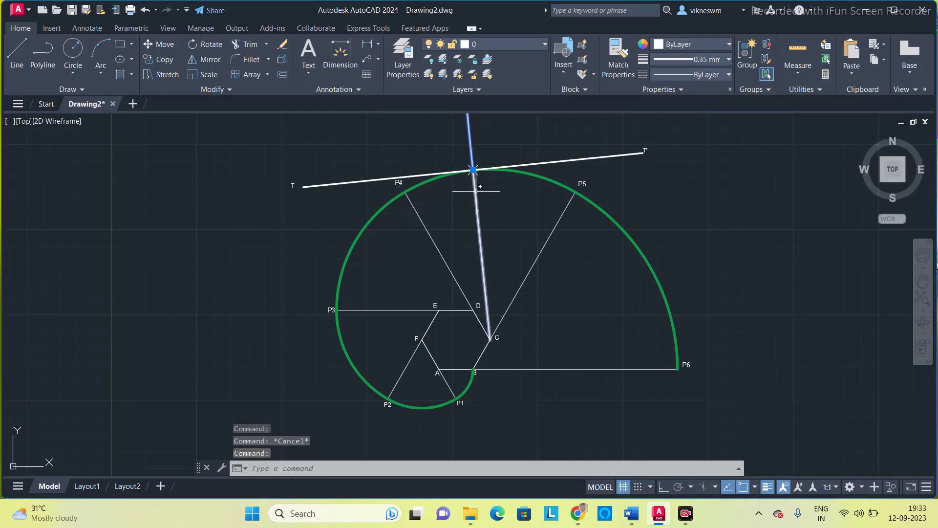
pyautogui.click(477, 191)
pyautogui.click(686, 48)
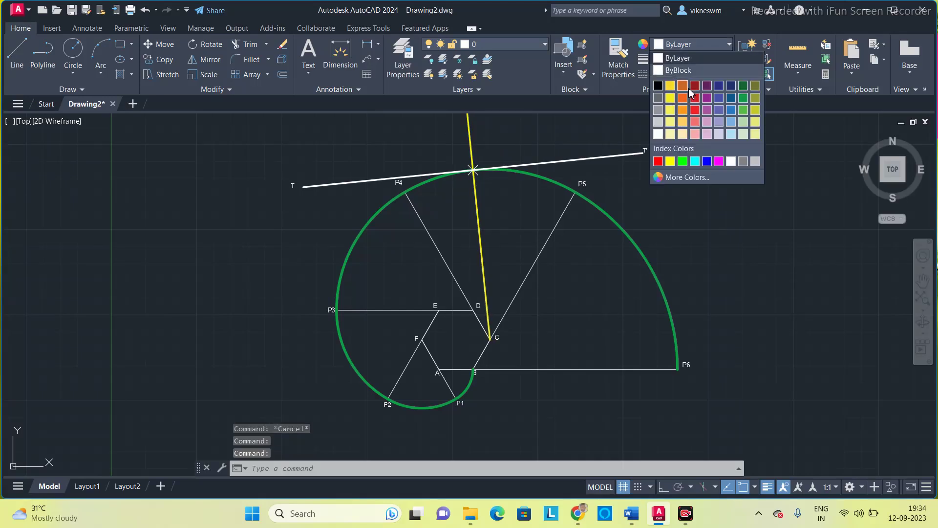
pyautogui.click(687, 90)
pyautogui.press('Escape')
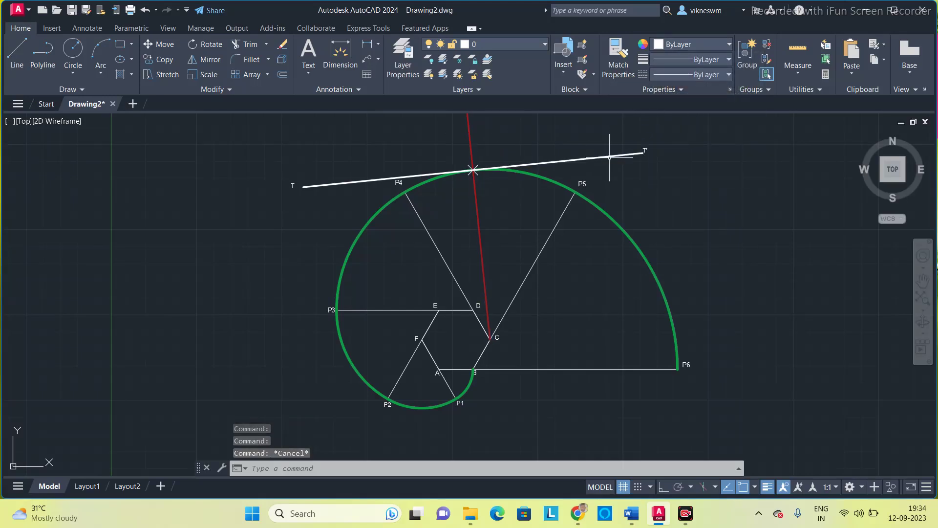
# Colour the tangent T–T' magenta and recentre the finished drawing.
pyautogui.click(611, 156)
pyautogui.click(430, 171)
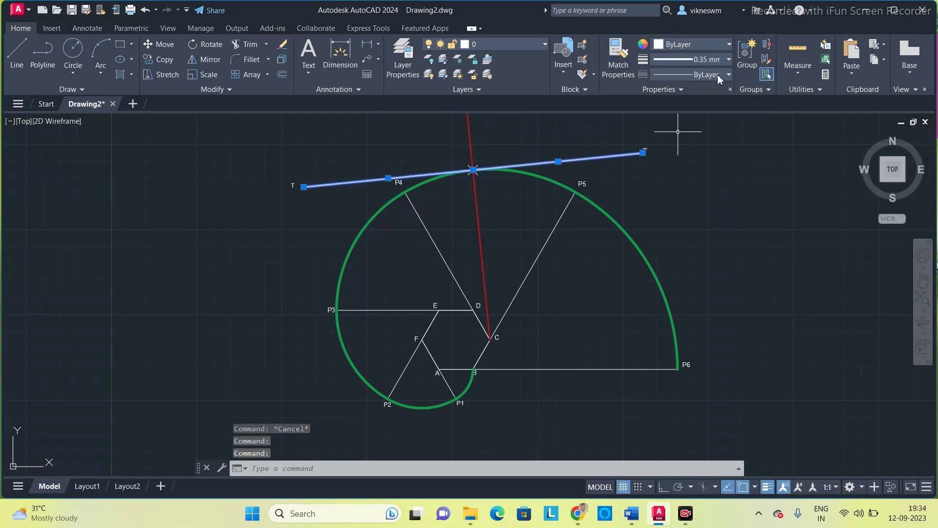
pyautogui.click(716, 48)
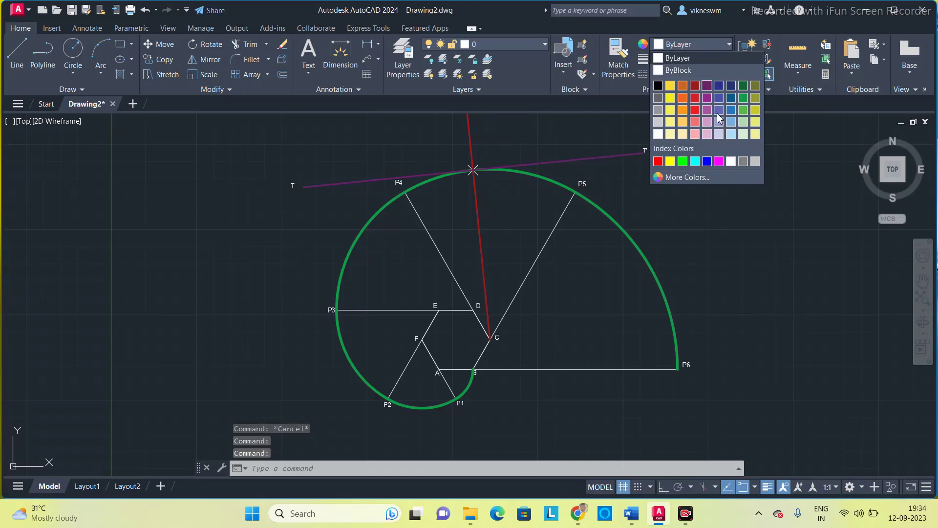
pyautogui.click(719, 161)
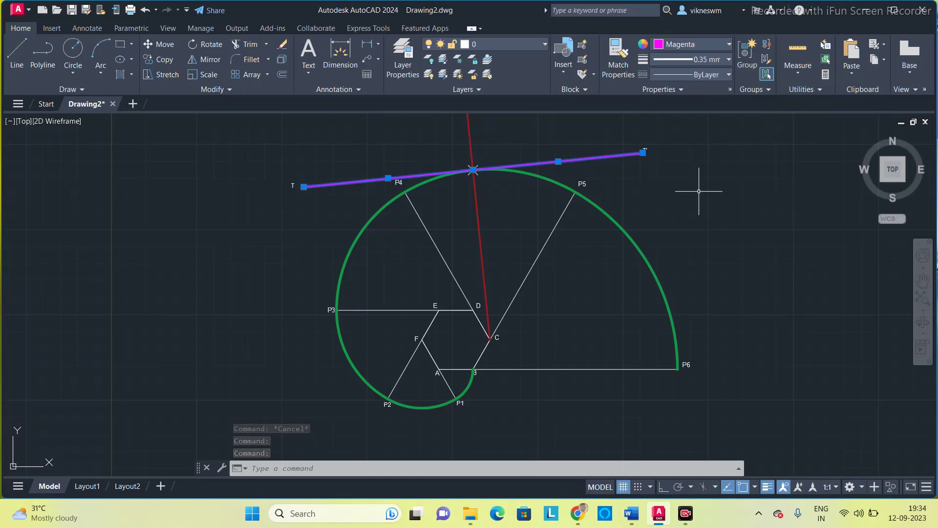
pyautogui.press('Escape')
pyautogui.scroll(-2, 637, 182)
pyautogui.moveTo(635, 182)
pyautogui.mouseDown(button='middle')
pyautogui.moveTo(538, 233)
pyautogui.moveTo(583, 202)
pyautogui.mouseUp(button='middle')
pyautogui.scroll(2, 539, 234)
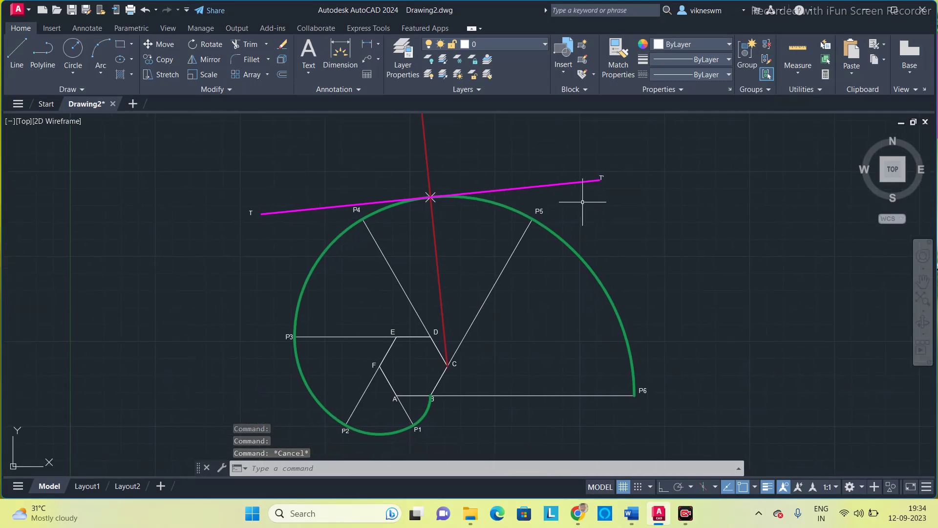